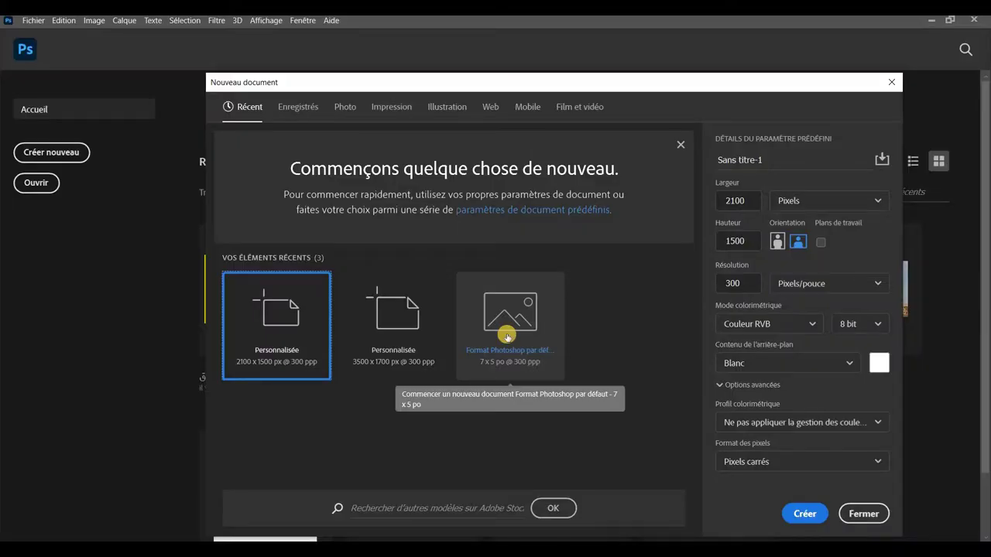
- Create a new 2560 × 1440 px document
double_click(741, 199)
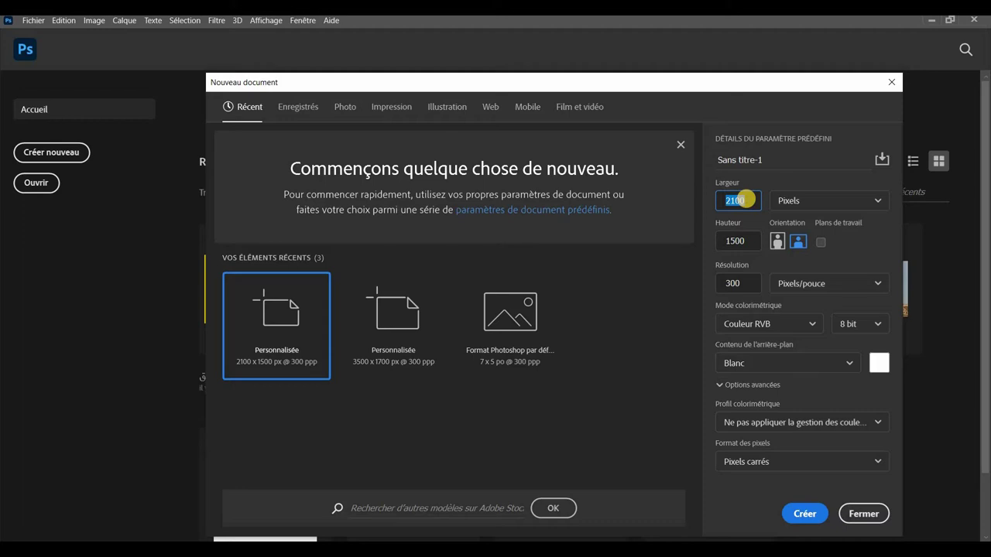
text(2560)
double_click(748, 241)
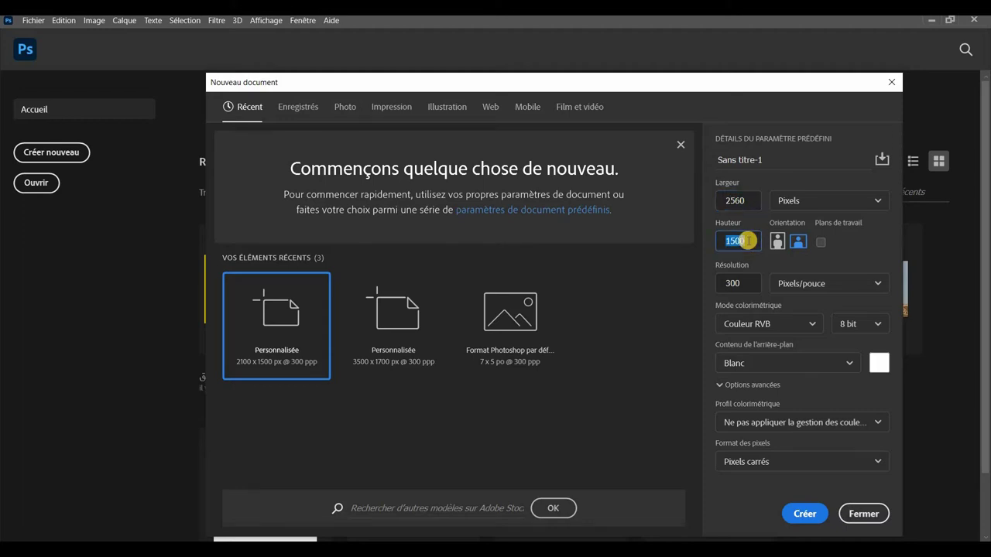
text(1440)
click(750, 290)
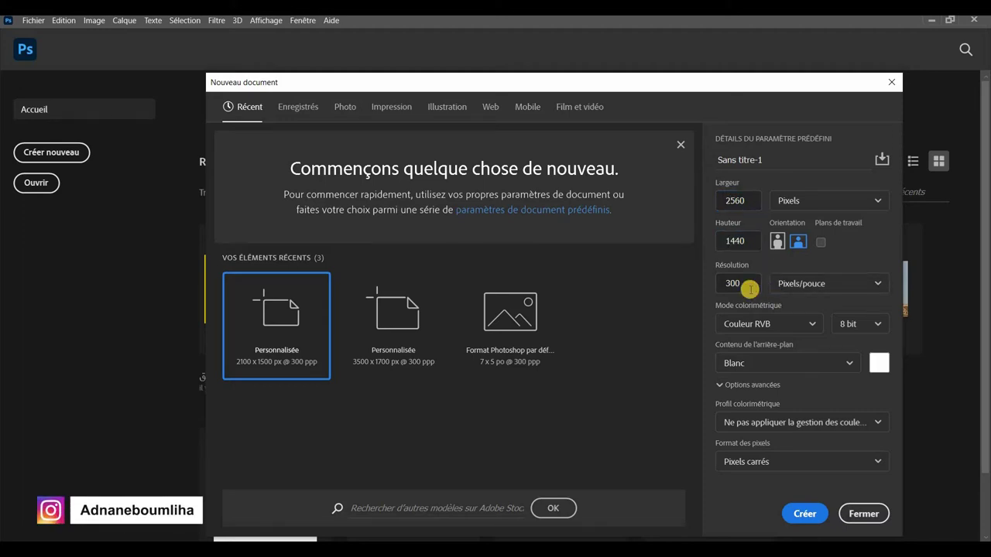
click(804, 513)
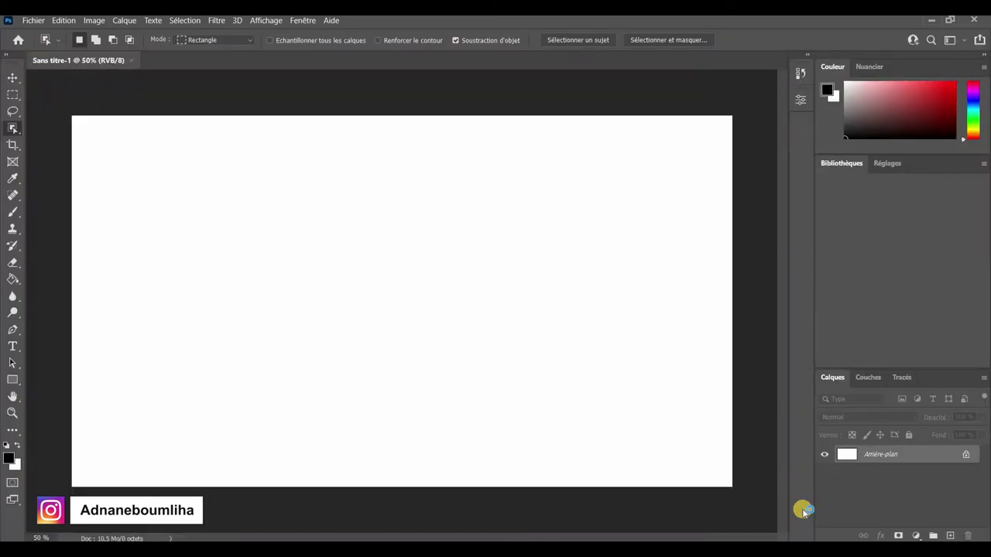
- Unlock the Arrière-plan layer and fill the whole canvas with black
click(13, 76)
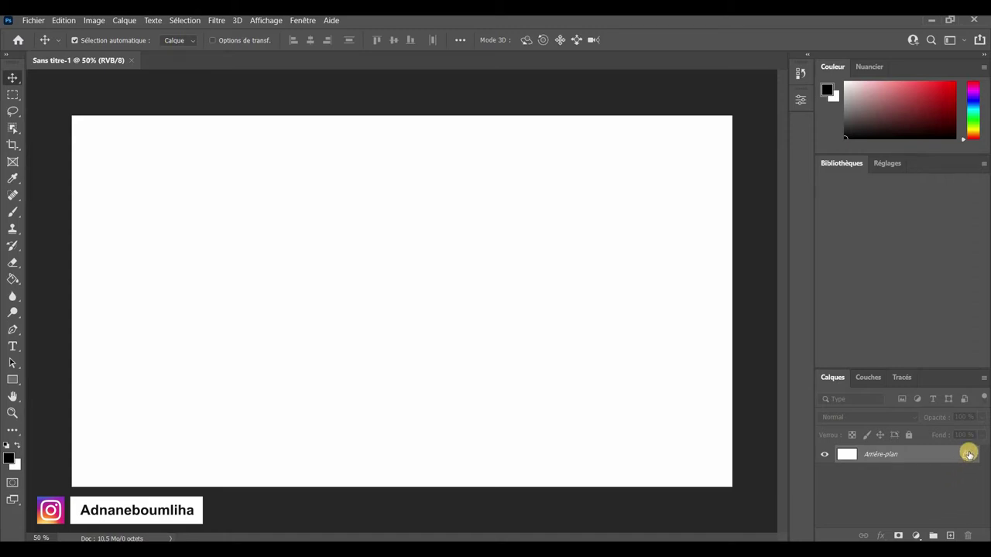
click(966, 454)
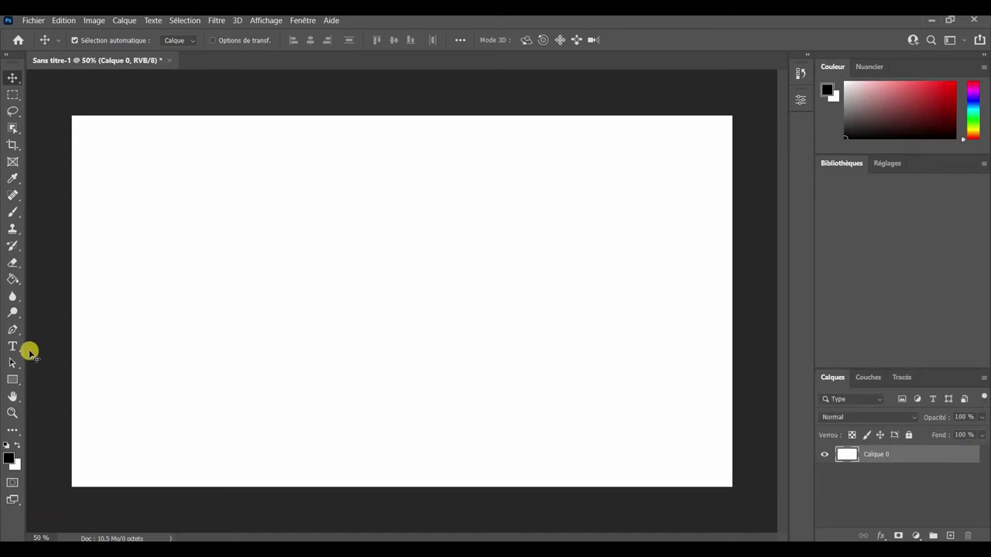
click(13, 278)
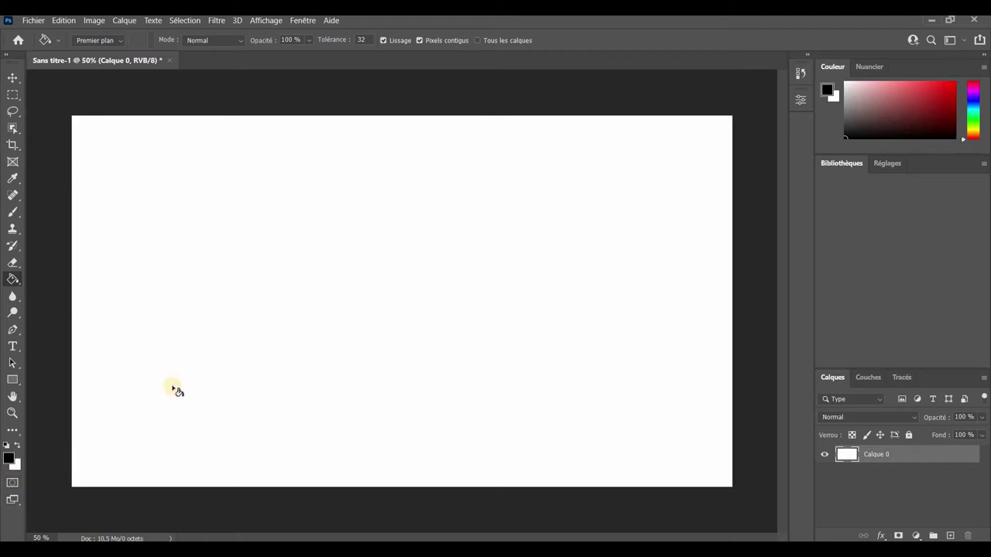
click(288, 350)
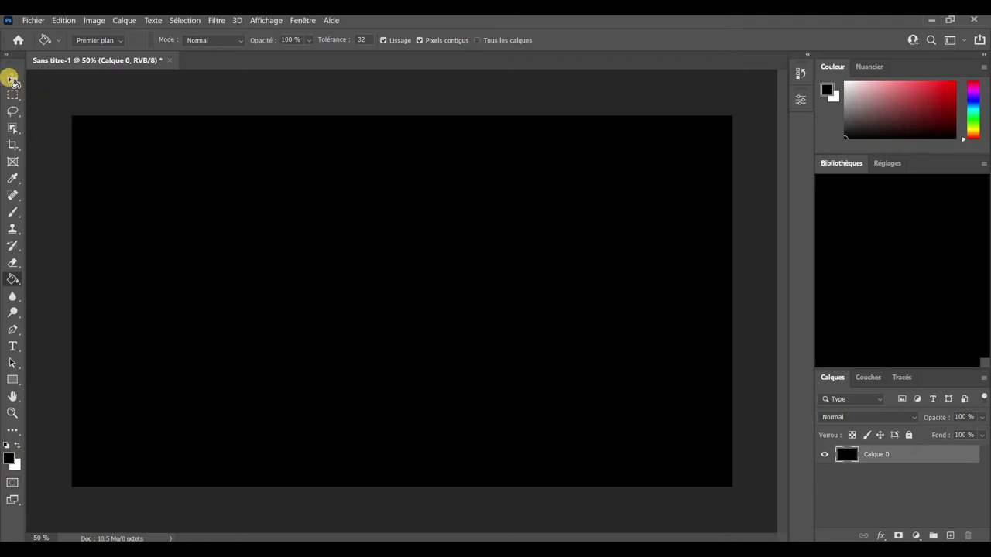
- Duplicate the black layer, naming the original background and the copy etoiles
click(13, 79)
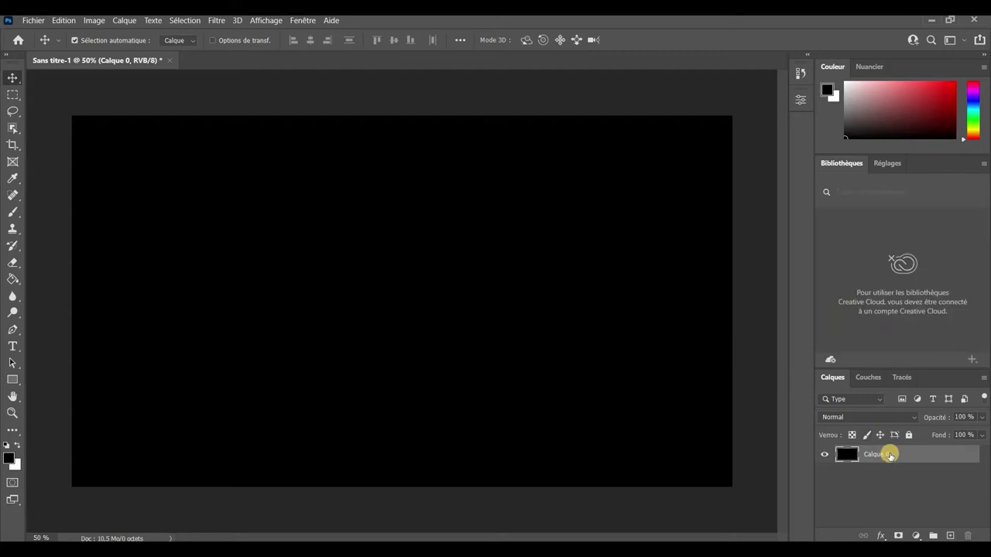
click(882, 167)
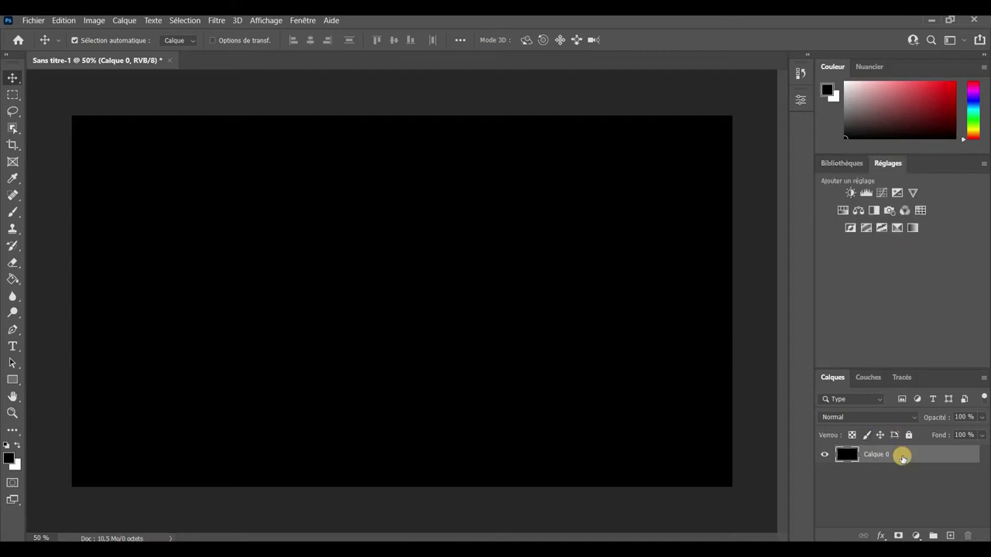
key(ctrl+j)
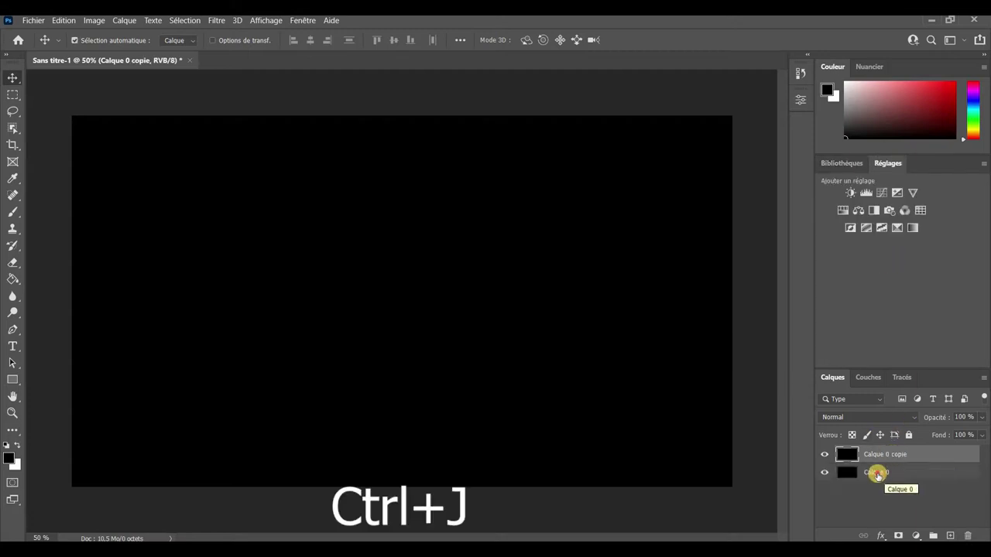
double_click(876, 473)
text(background)
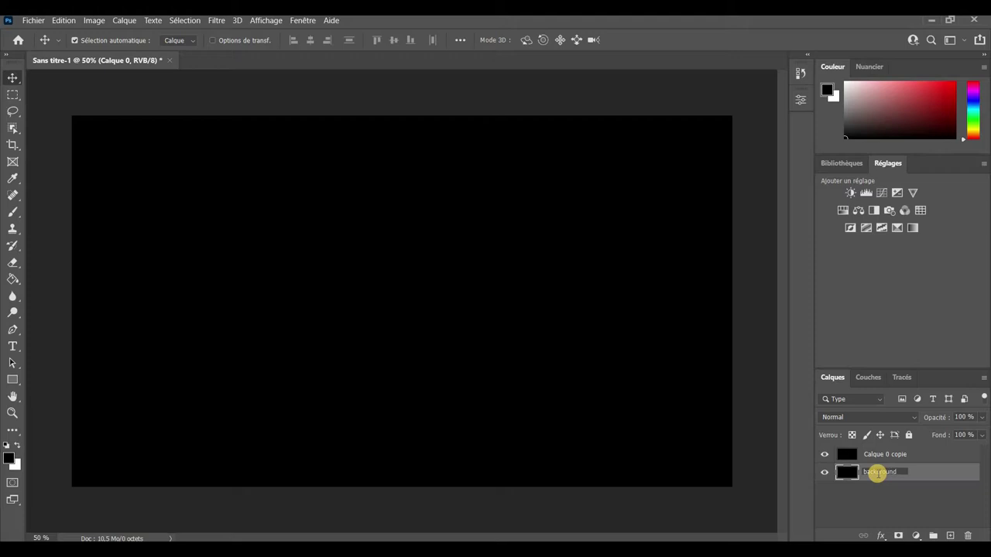
key(Return)
double_click(884, 454)
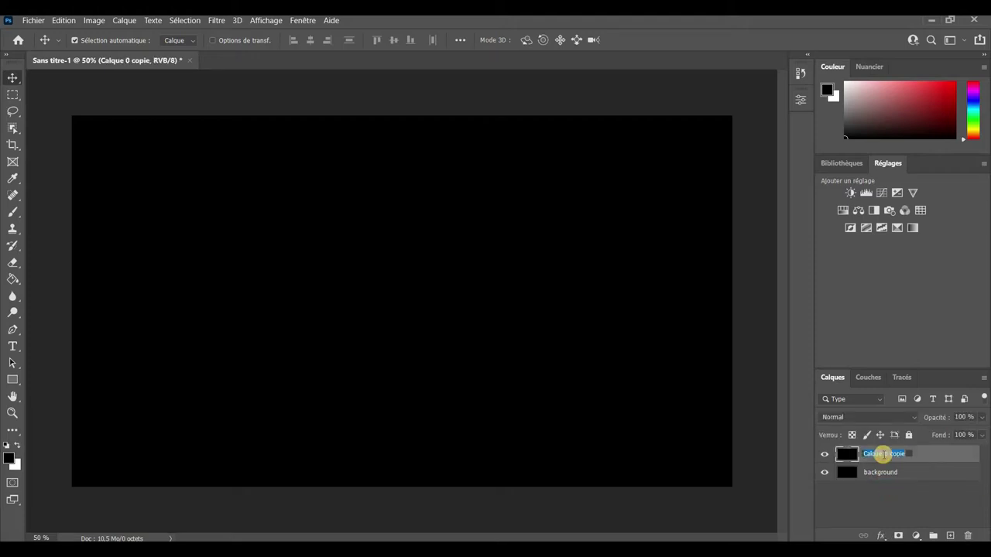
text(eto)
key(Return)
- Make two more copies of etoiles and hide both copies
key(ctrl+j)
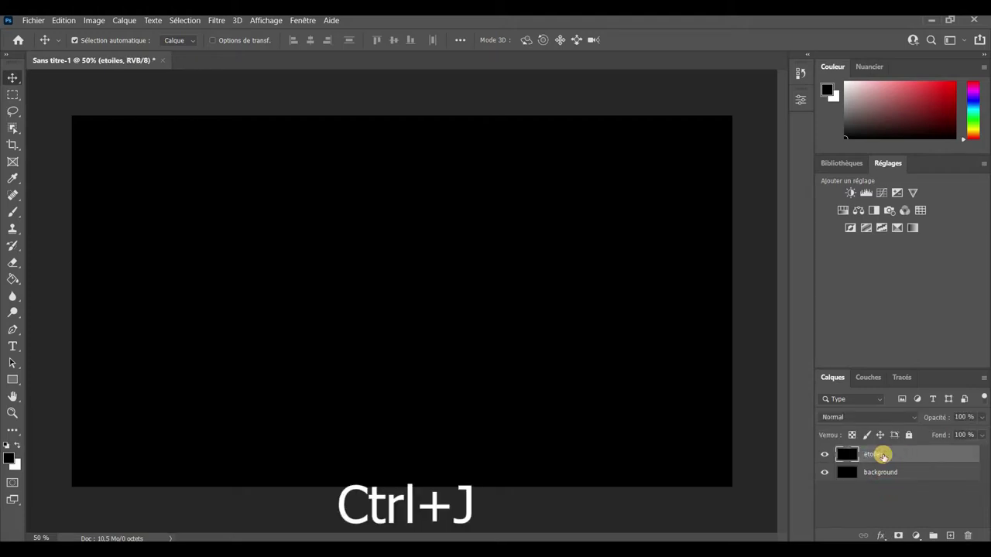
key(ctrl+j)
key(ctrl+j)
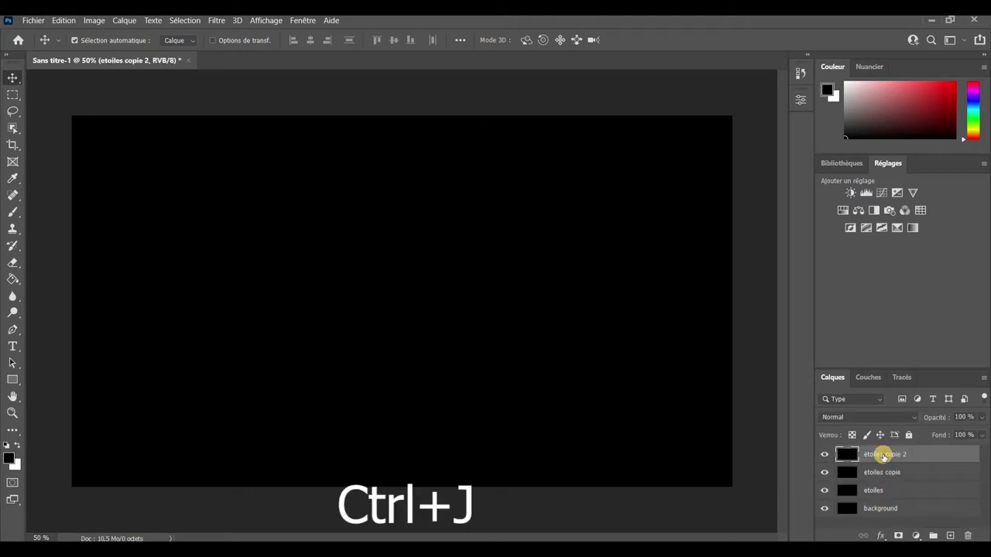
click(825, 455)
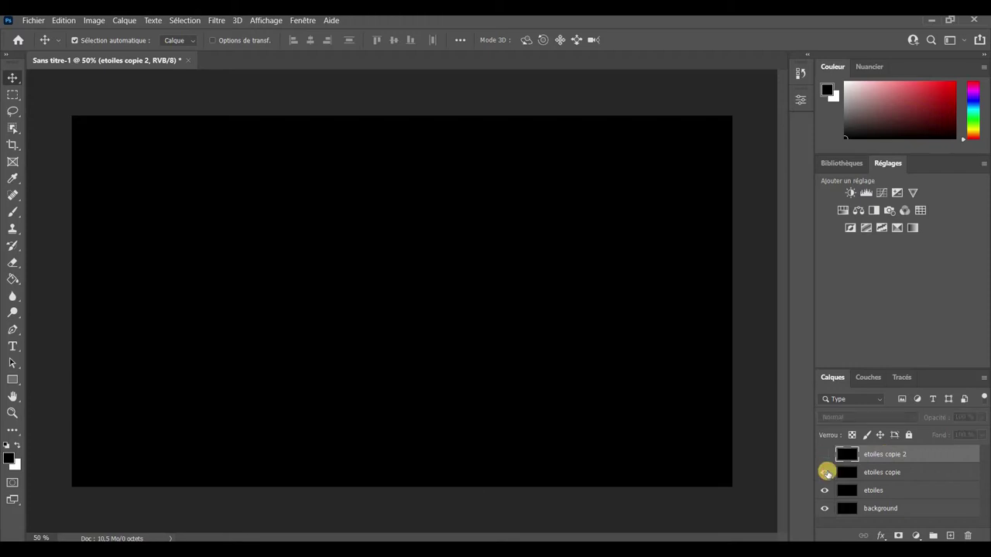
click(822, 472)
- Add 100% monochromatic noise to the etoiles layer and soften it with Gaussian blur
click(873, 492)
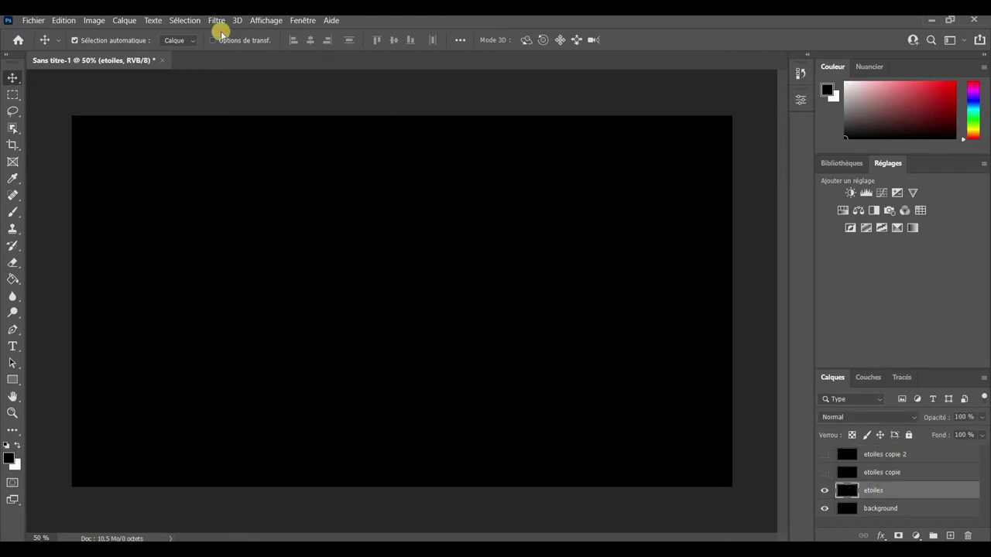
click(218, 22)
click(382, 171)
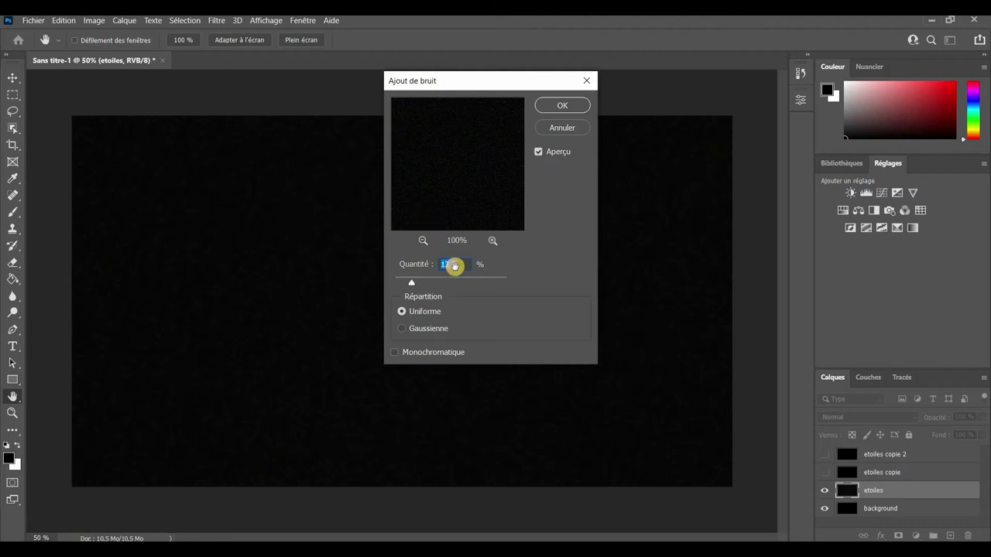
text(100)
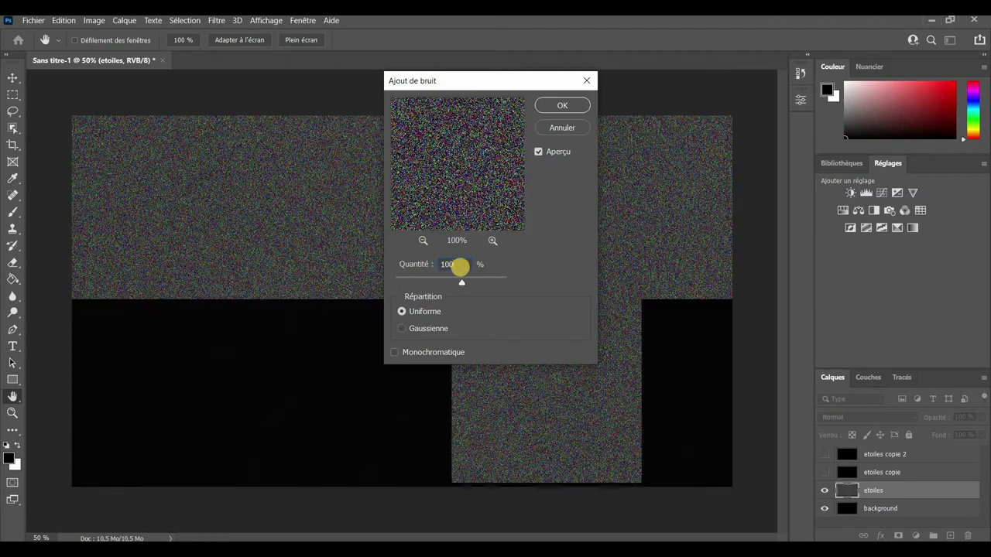
click(396, 352)
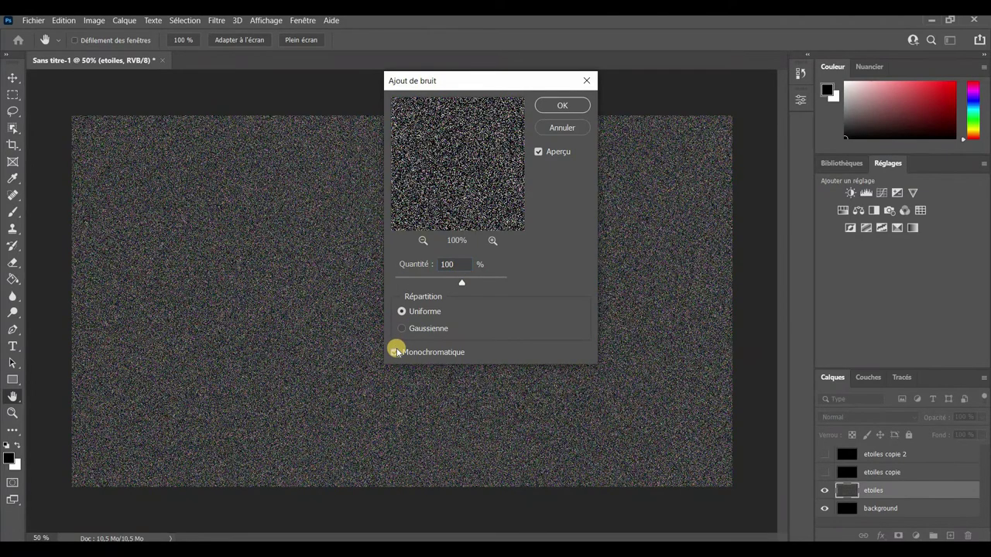
click(545, 104)
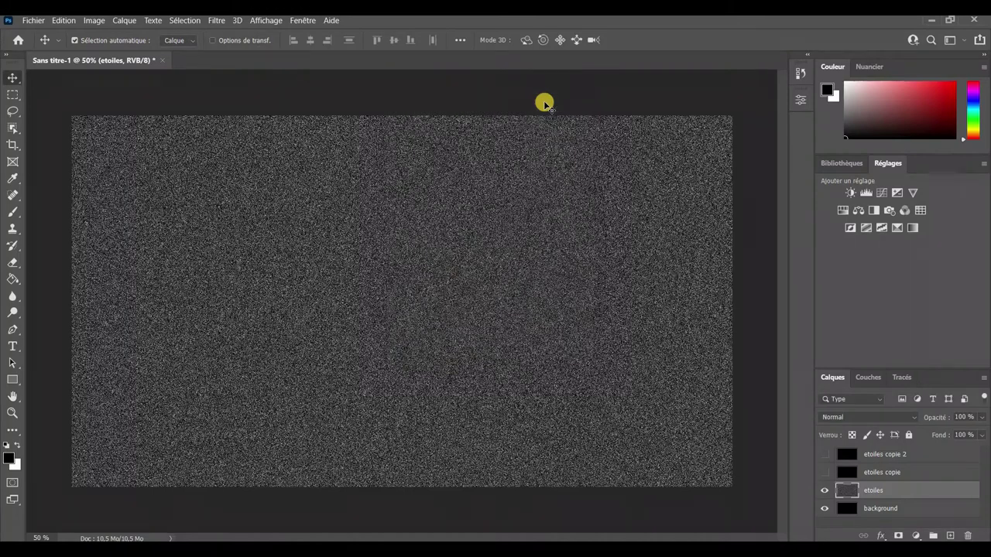
click(216, 21)
click(412, 266)
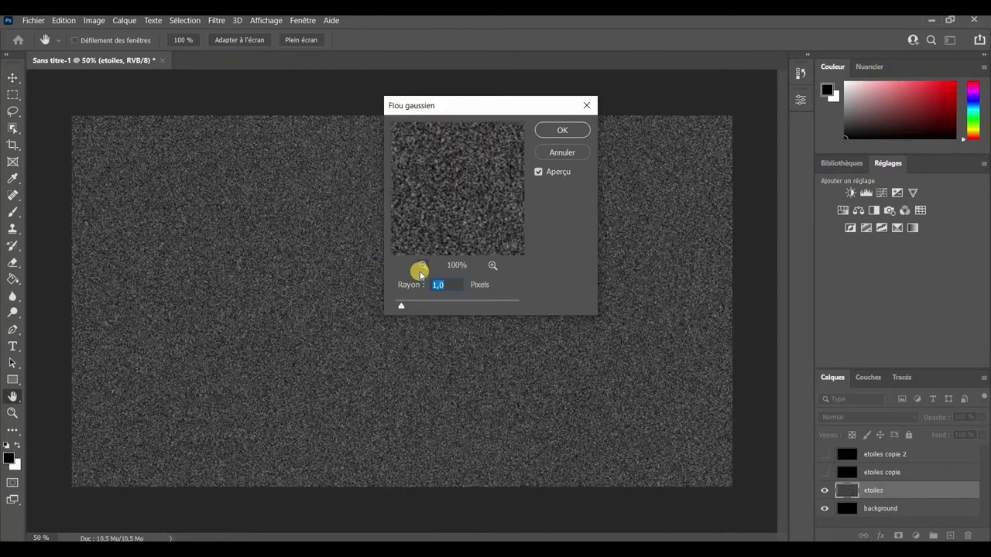
click(547, 130)
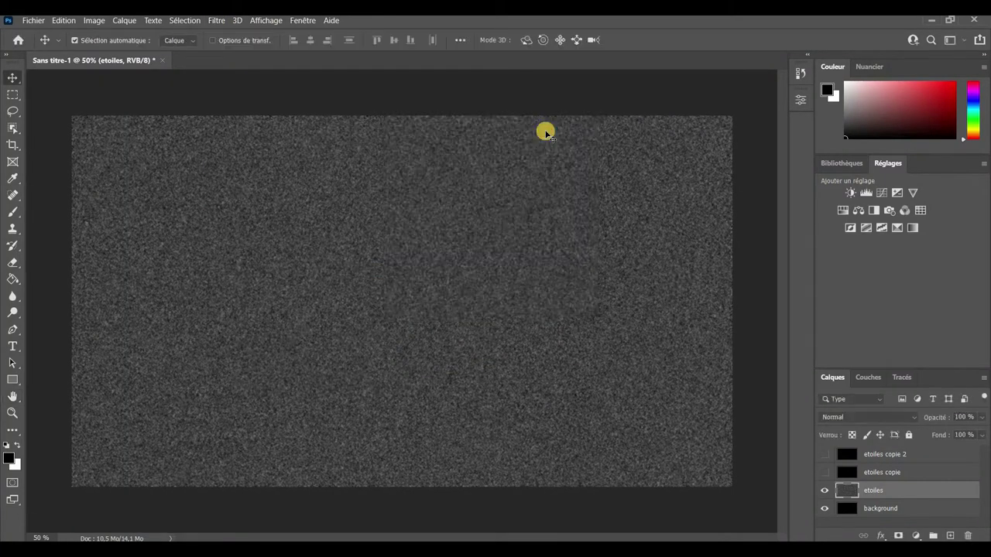
- Apply Levels 95 / 1,00 / 115 to leave only bright stars, then show etoiles copie
click(97, 22)
mouse_move(162, 50)
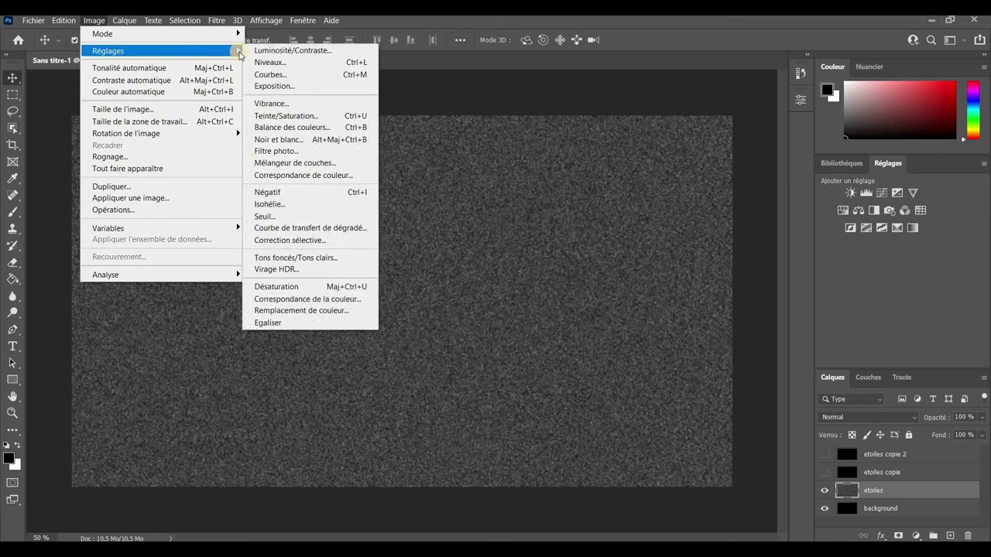
click(271, 65)
drag(478, 101, 657, 73)
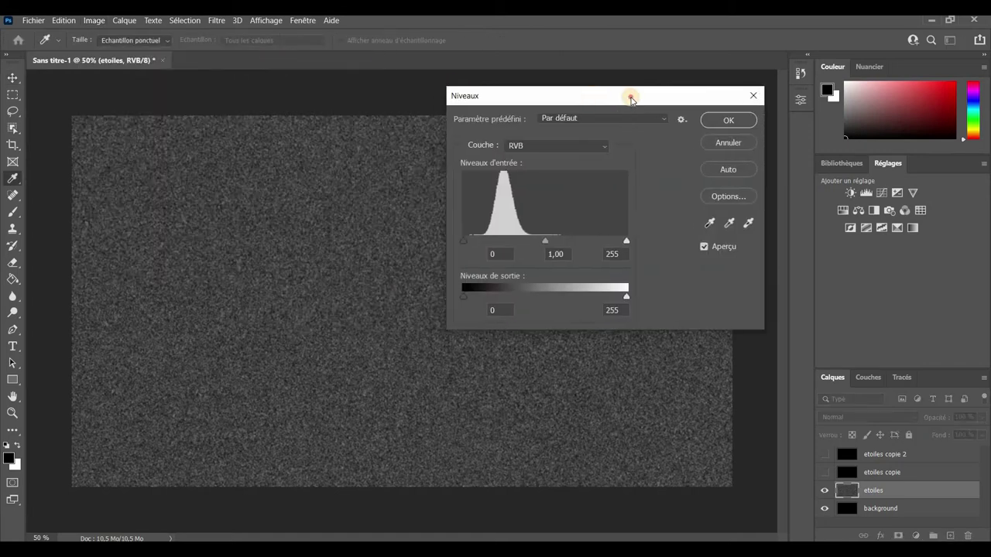
drag(530, 213, 584, 216)
drag(690, 214, 605, 218)
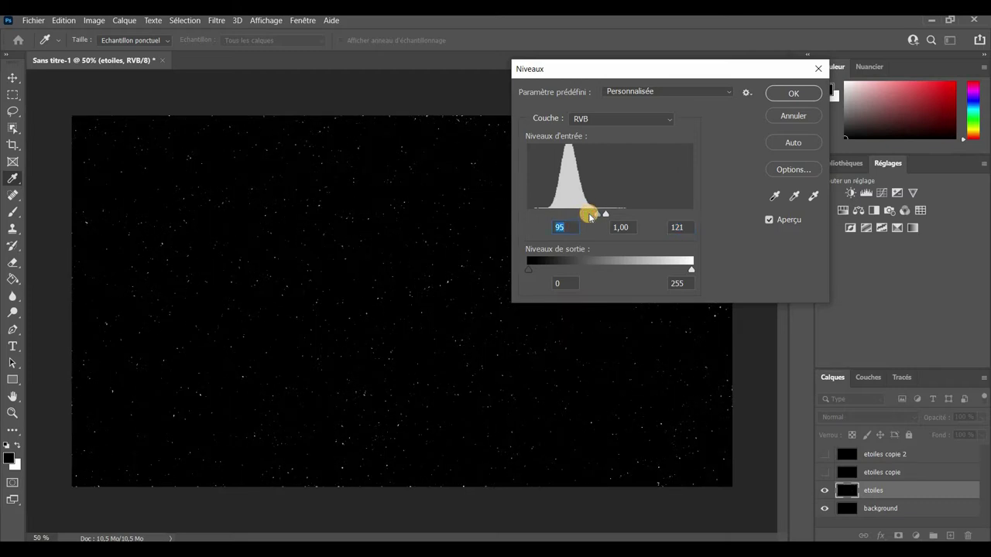
drag(602, 213, 603, 215)
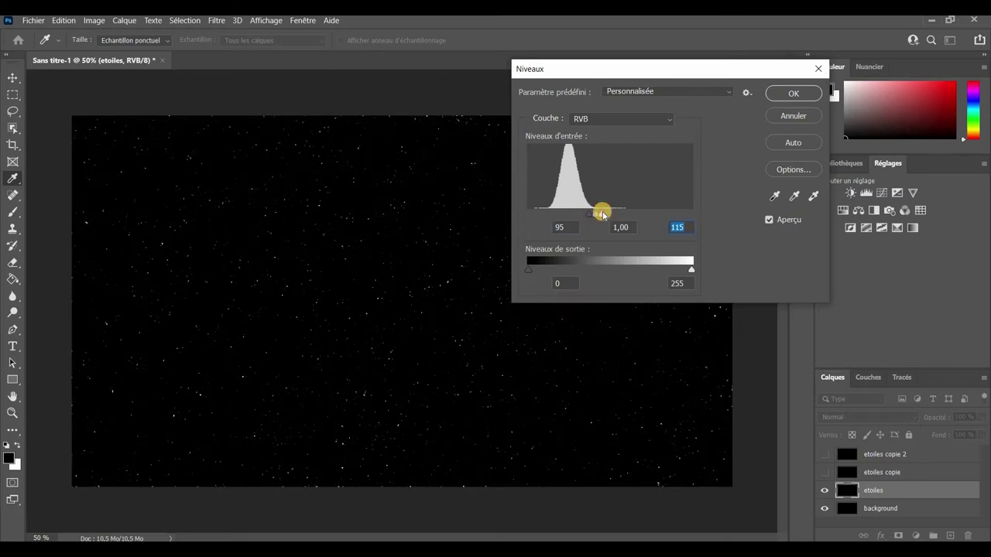
click(779, 99)
key(v)
click(824, 472)
- Add 100% monochrome noise to etoiles copie and blur it with radius 4
click(867, 472)
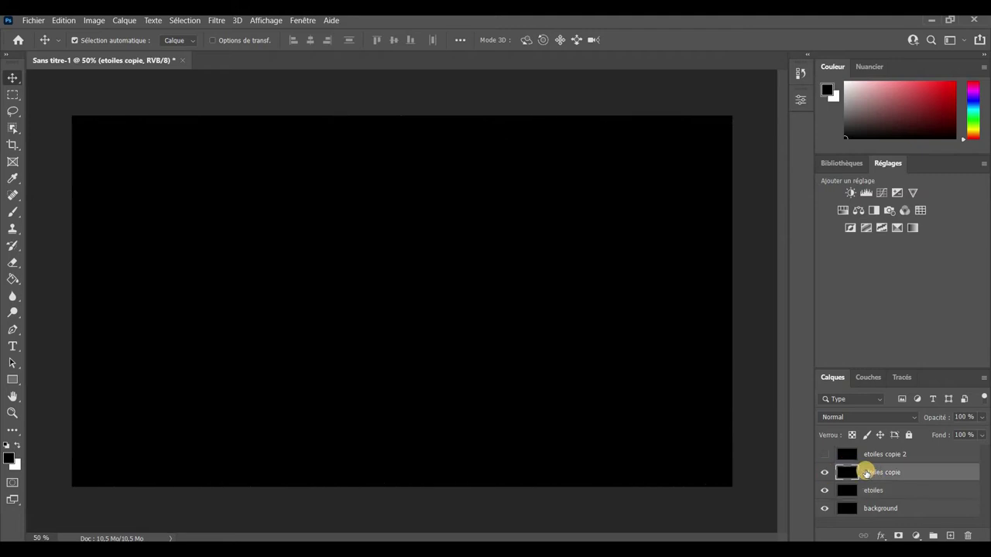
click(217, 21)
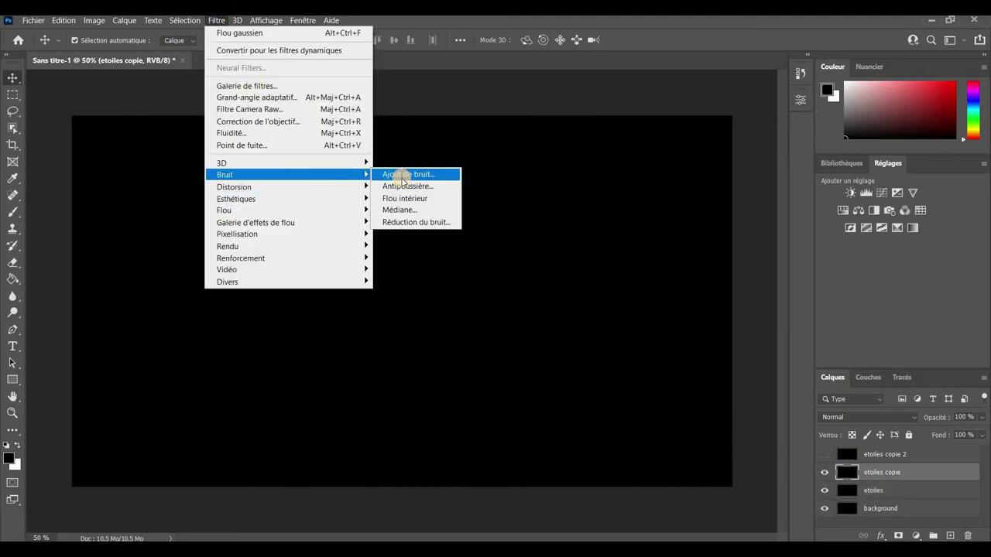
click(401, 176)
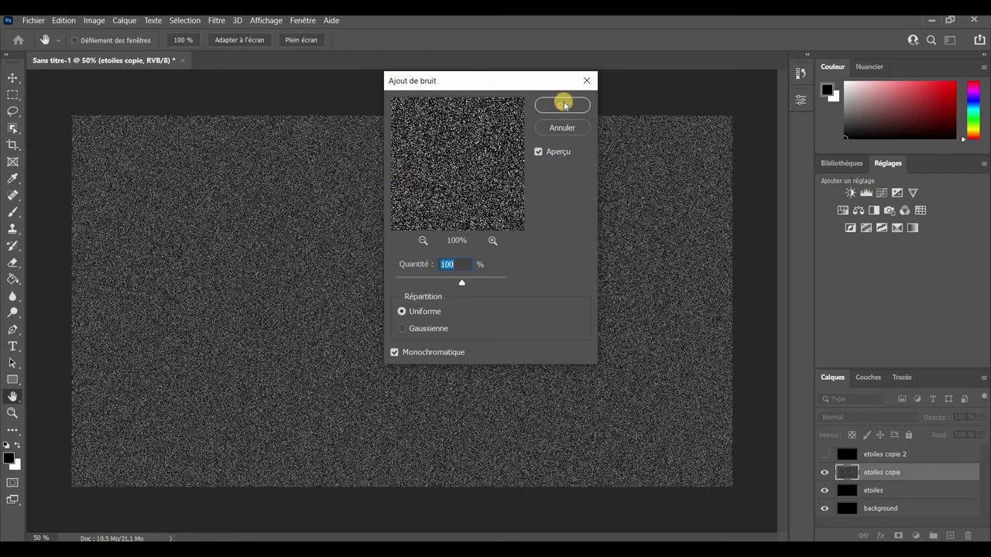
click(562, 104)
click(217, 20)
mouse_move(224, 210)
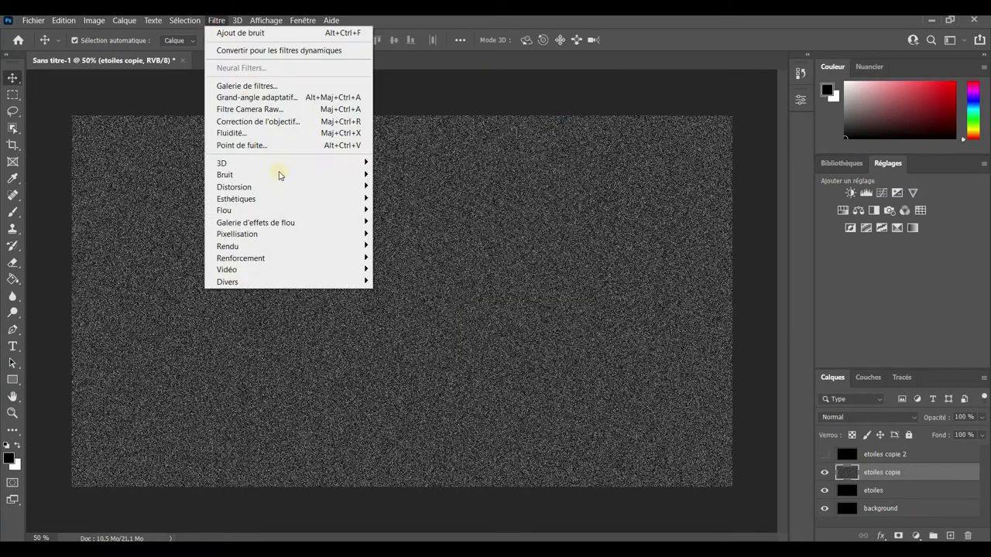
click(408, 269)
text(4)
click(548, 132)
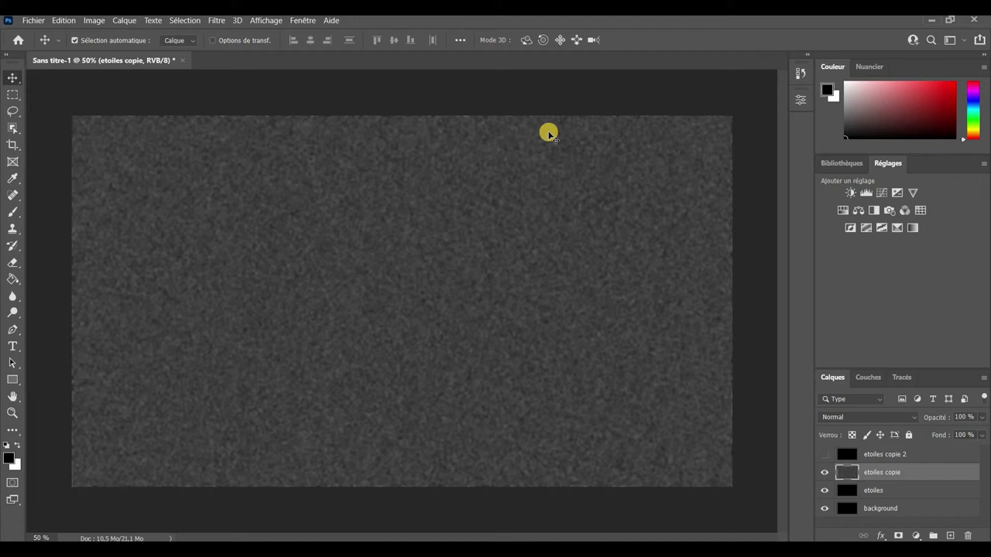
- Apply Levels with input values 76 / 1,00 / 84 to leave sparse white stars
click(94, 20)
click(262, 61)
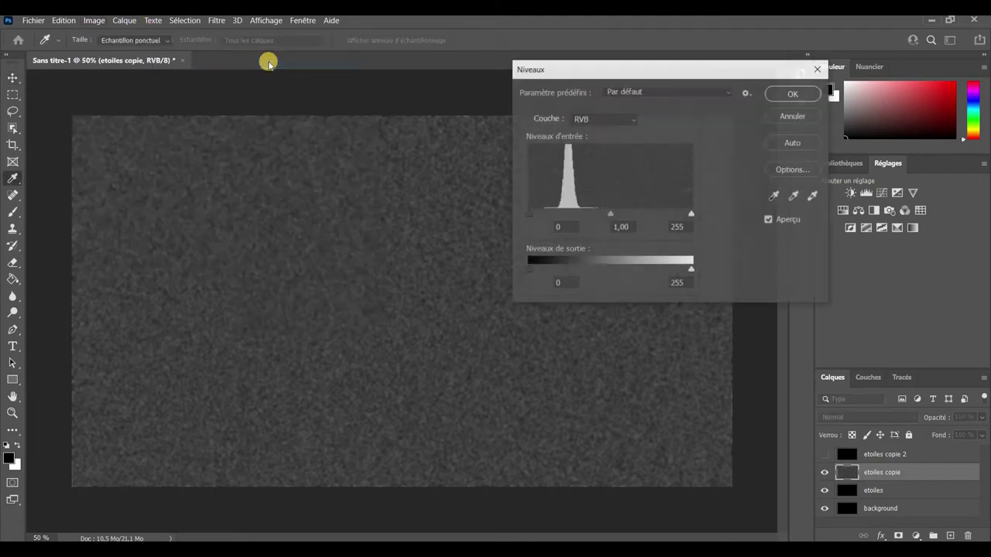
drag(533, 223, 575, 225)
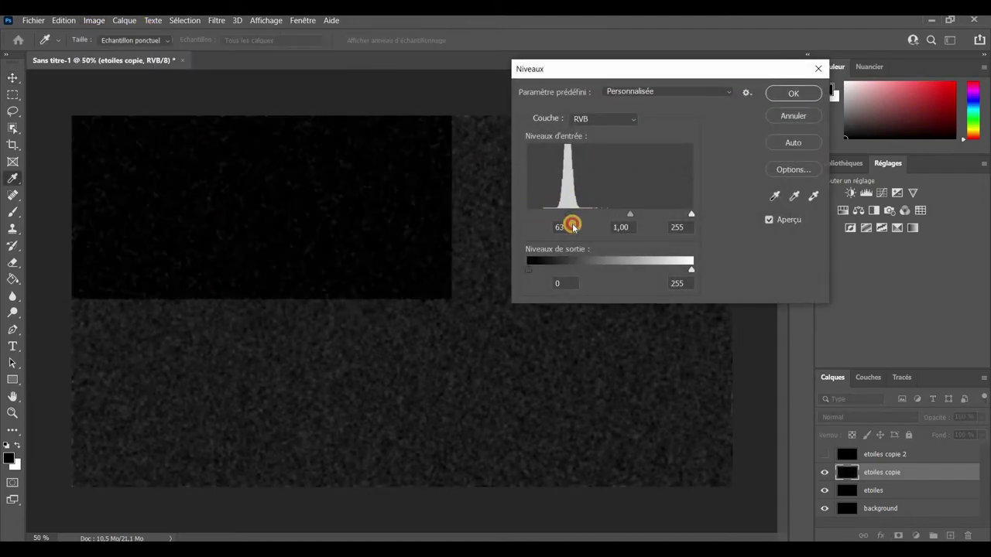
drag(692, 215, 582, 228)
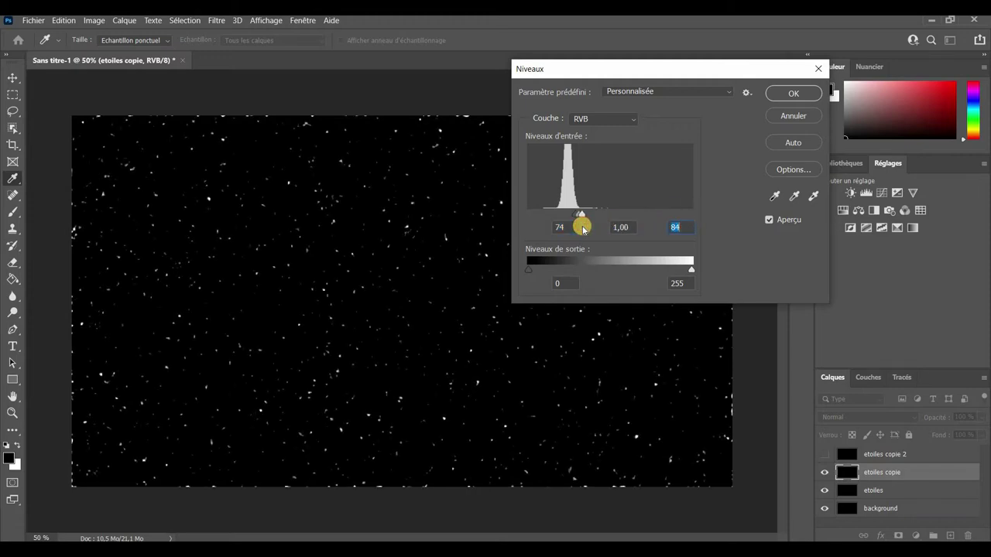
drag(575, 221, 578, 217)
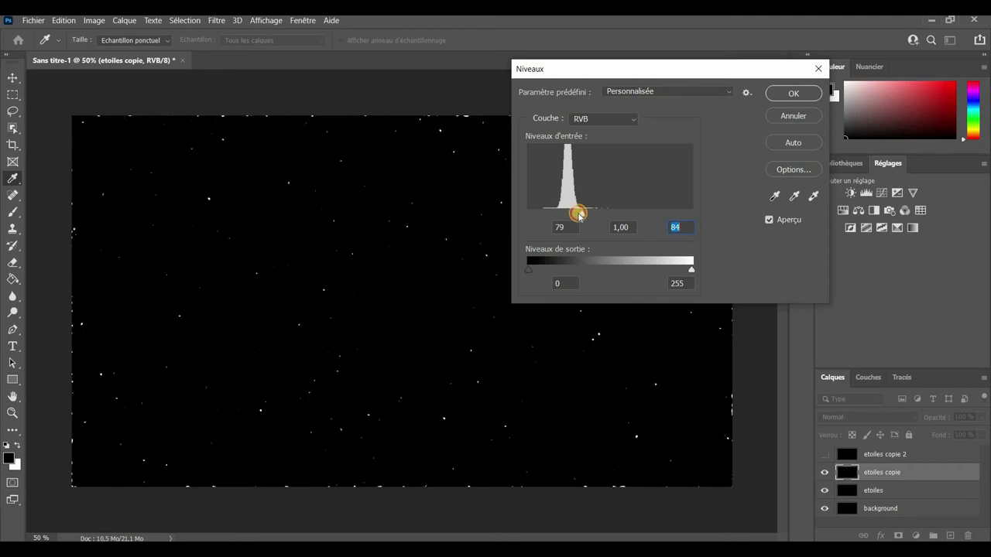
click(578, 216)
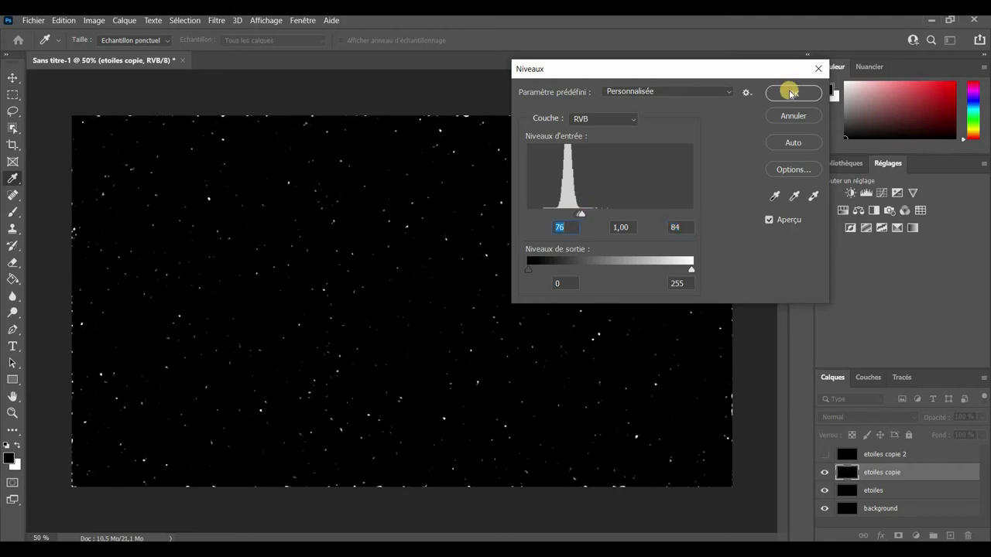
click(790, 93)
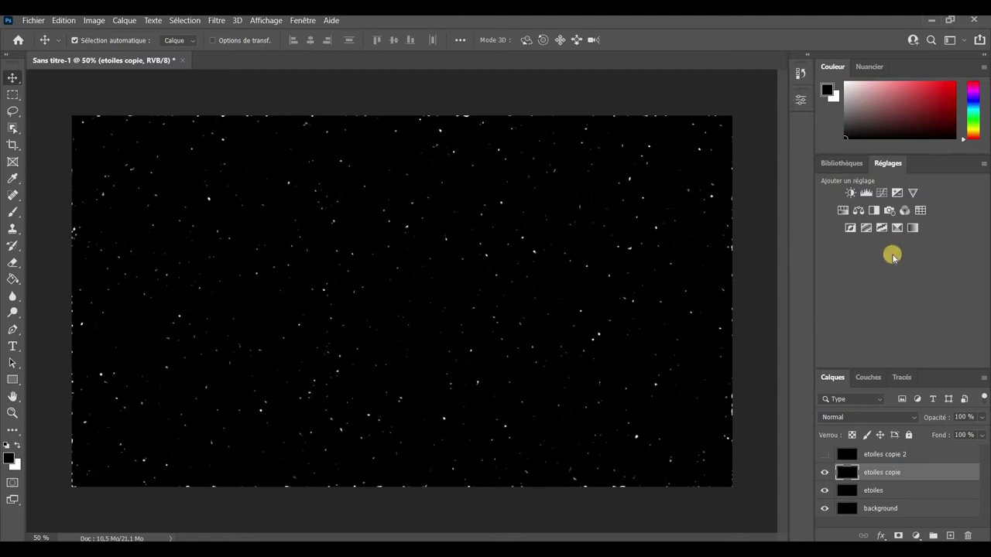
- Select by Color Range on the black sky with tolerance 200 and Inverser checked
click(171, 21)
click(261, 137)
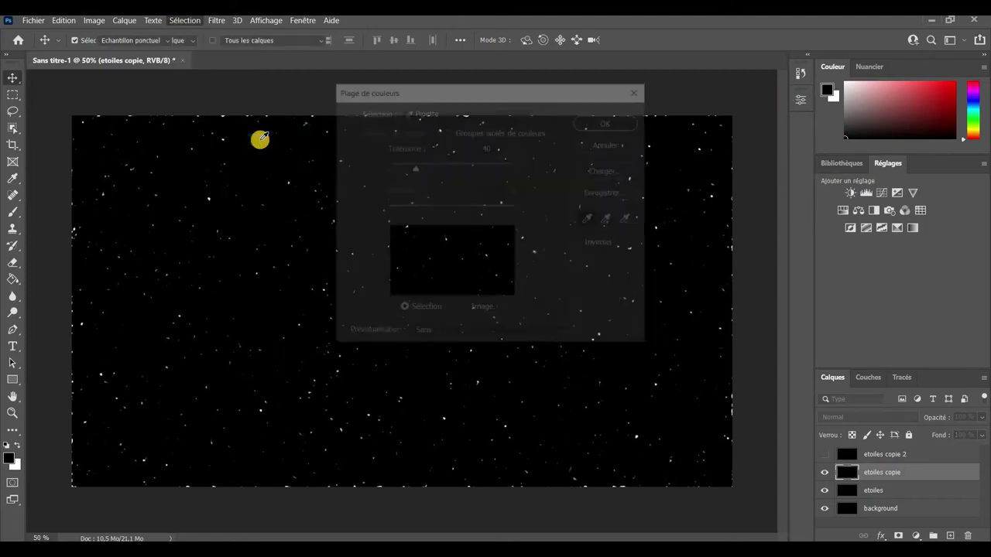
drag(477, 88, 657, 101)
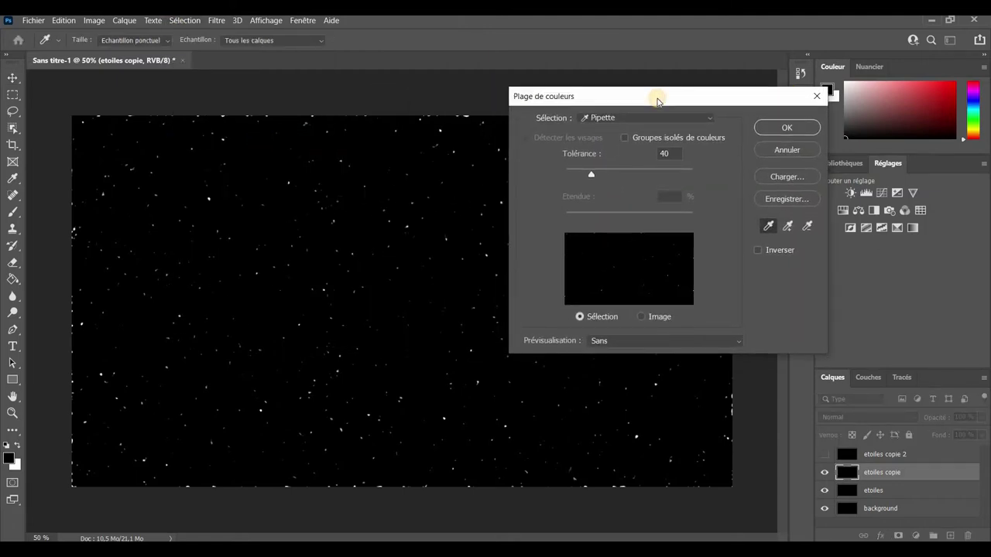
click(369, 146)
drag(592, 175, 692, 174)
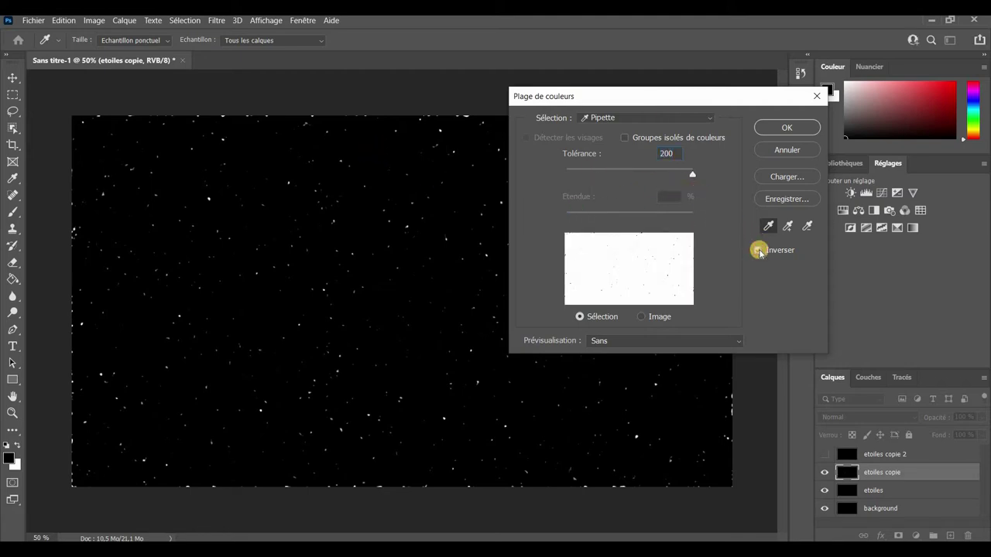
click(758, 250)
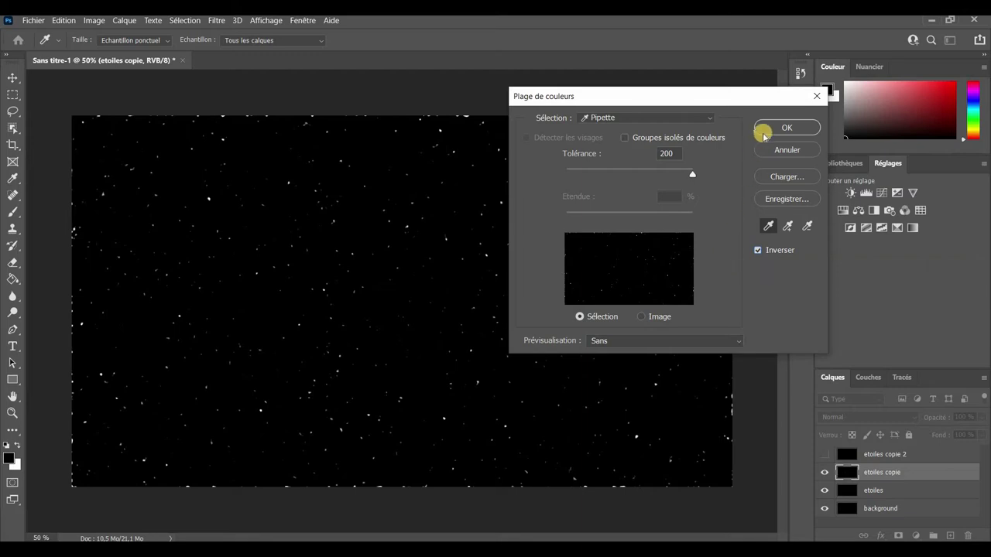
click(765, 129)
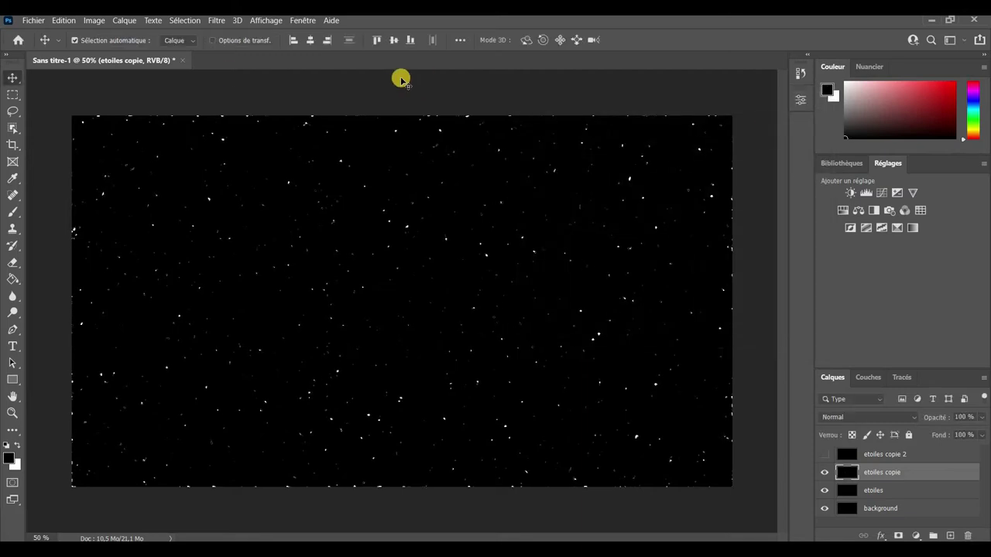
- Invert the selection, delete the black, verify transparency, and deselect
click(184, 21)
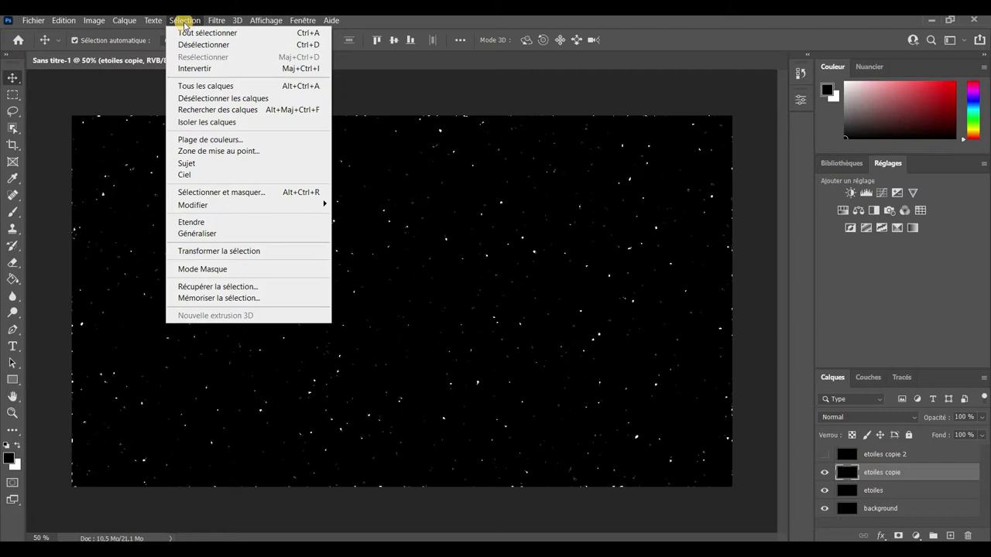
click(193, 68)
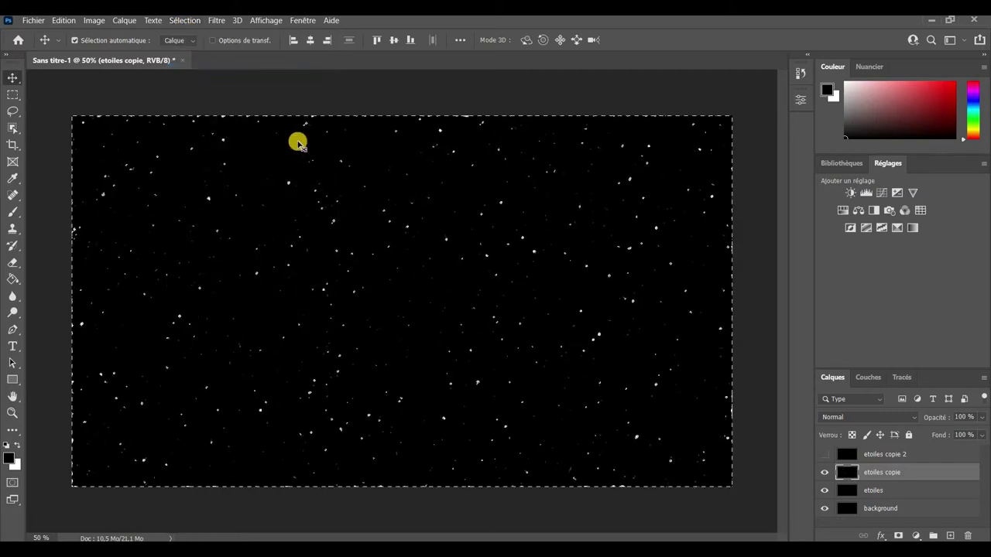
key(Delete)
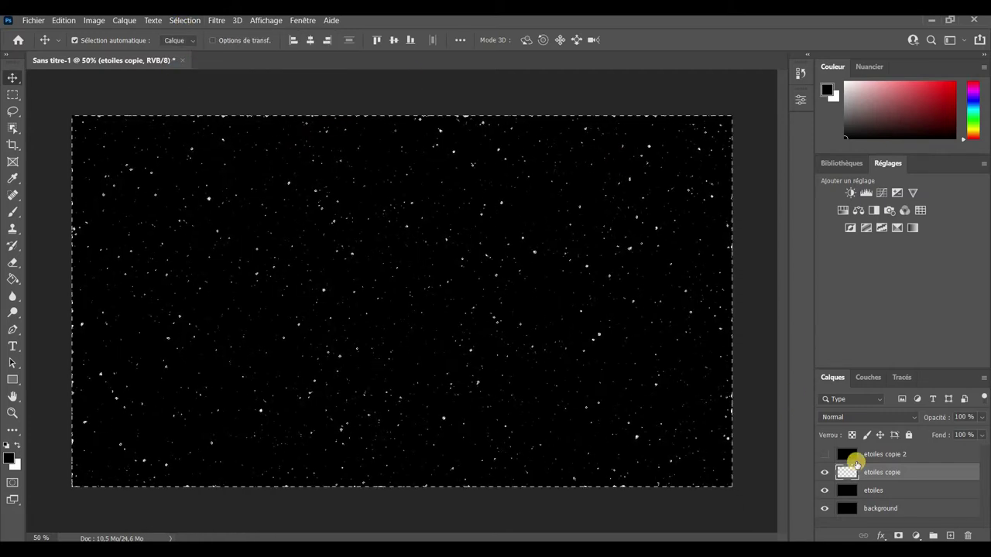
click(825, 490)
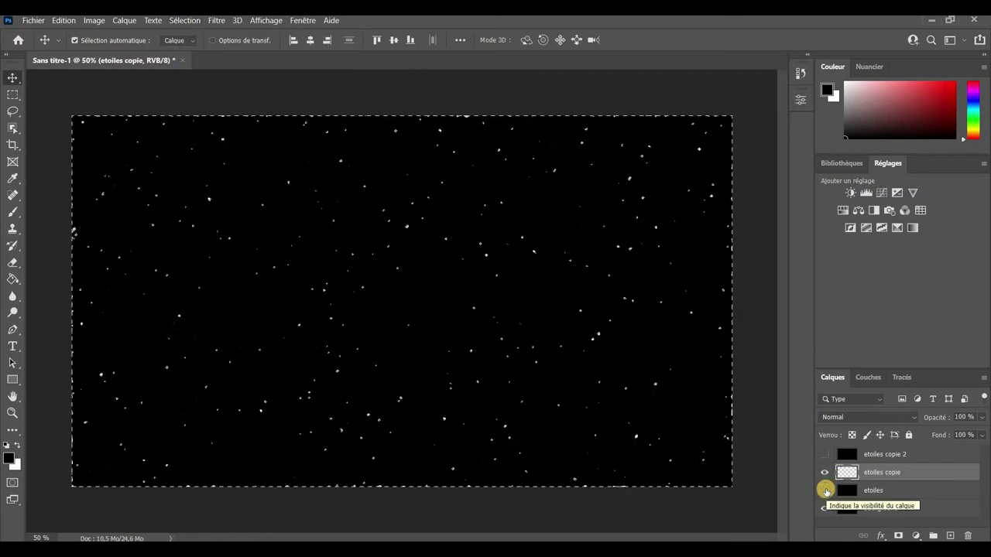
click(825, 506)
key(ctrl+d)
click(825, 507)
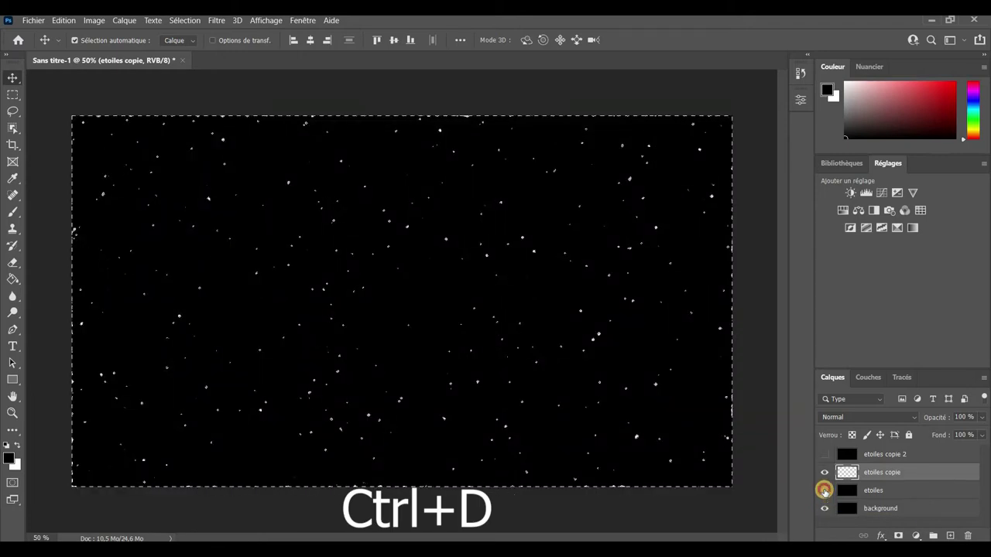
- Delete the black from etoiles via Color Range and inverted selection, then show etoiles copie 2
click(876, 488)
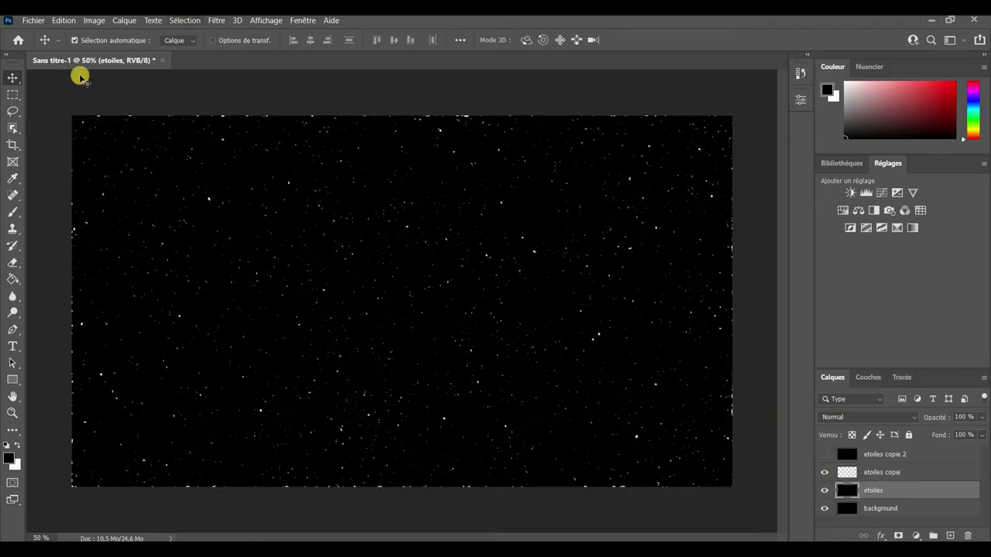
click(186, 21)
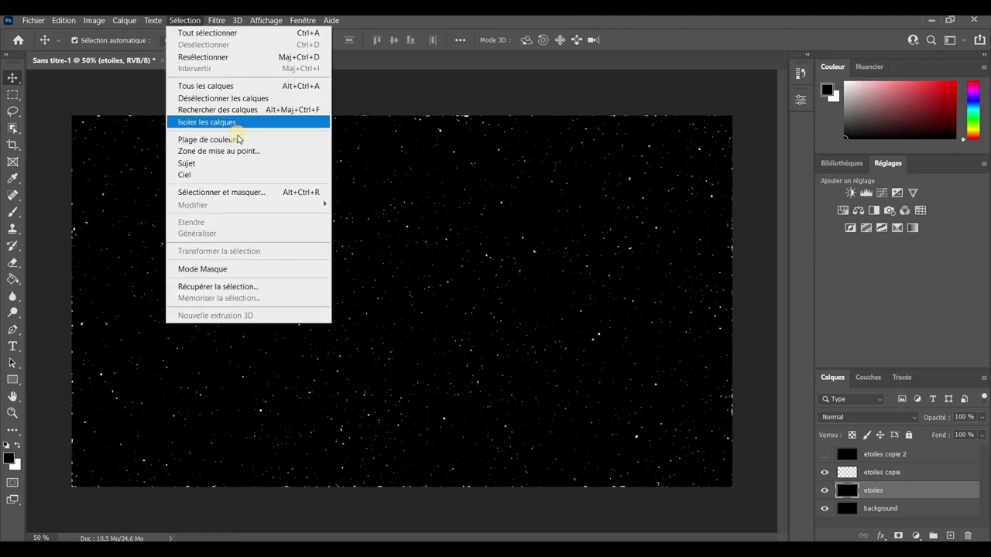
click(210, 140)
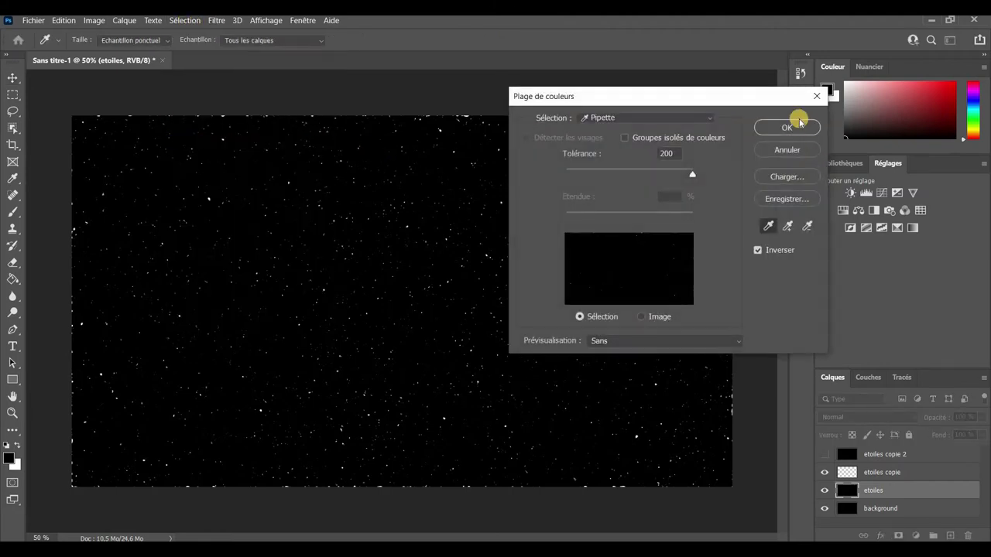
click(786, 127)
click(185, 21)
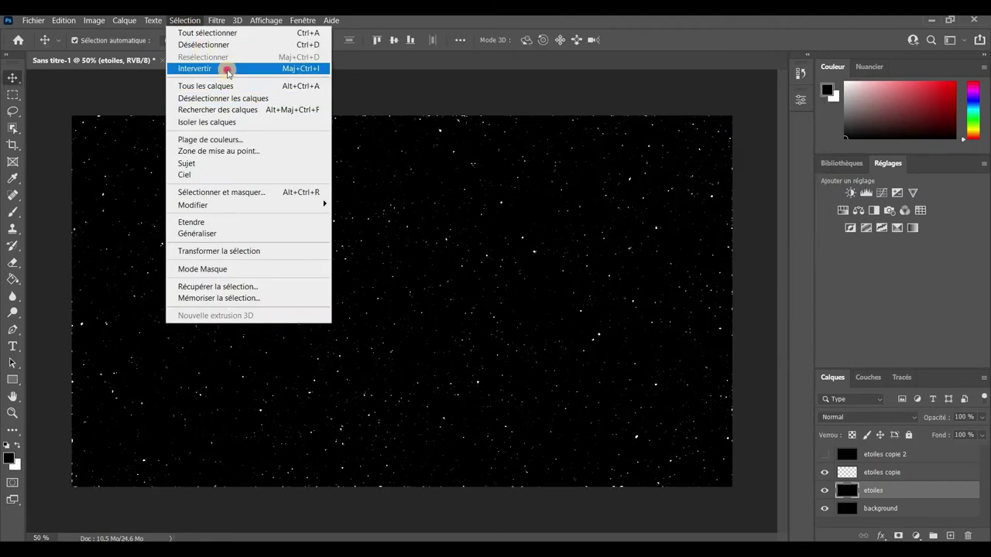
click(221, 68)
key(Delete)
key(ctrl+d)
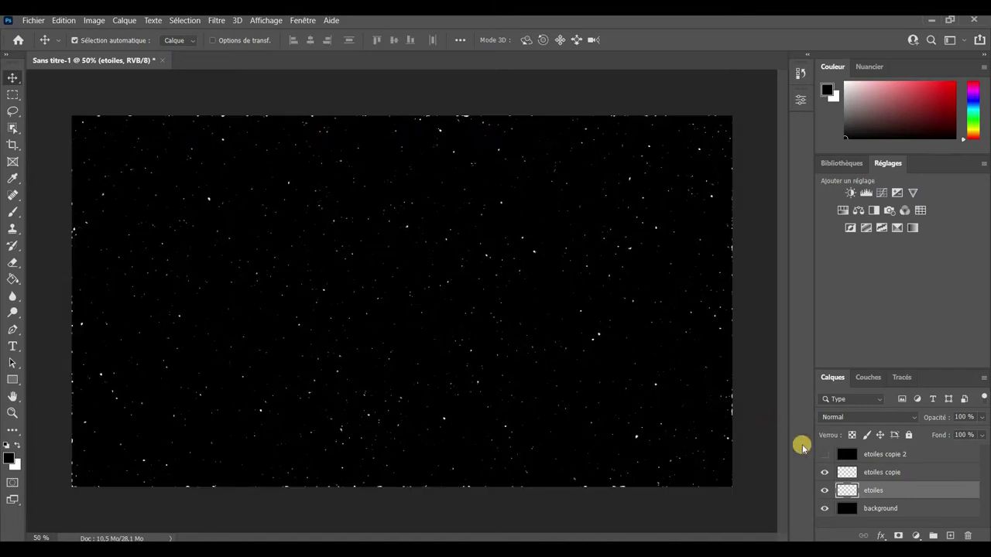
click(825, 509)
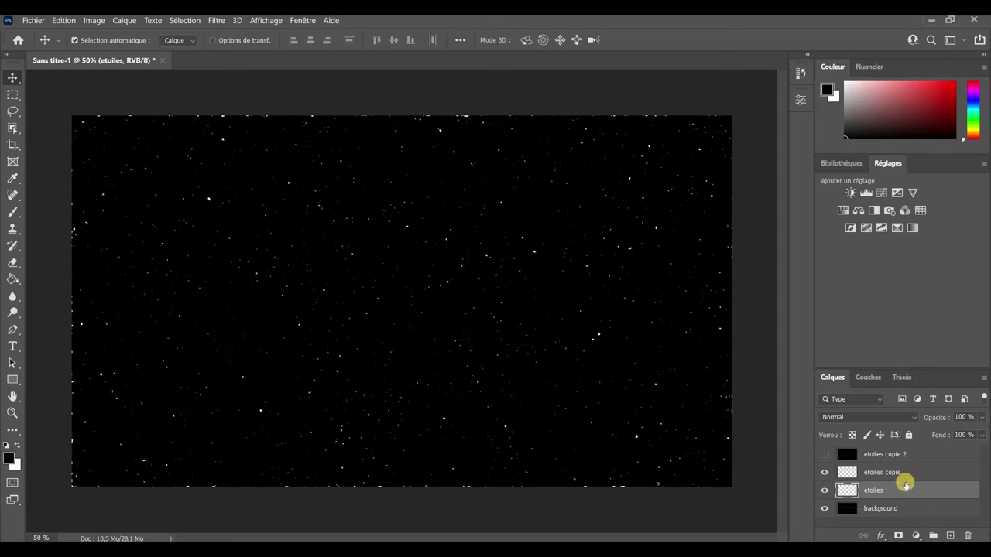
click(883, 455)
- Add noise to etoiles copie 2 and apply a 2 px Gaussian blur
click(824, 454)
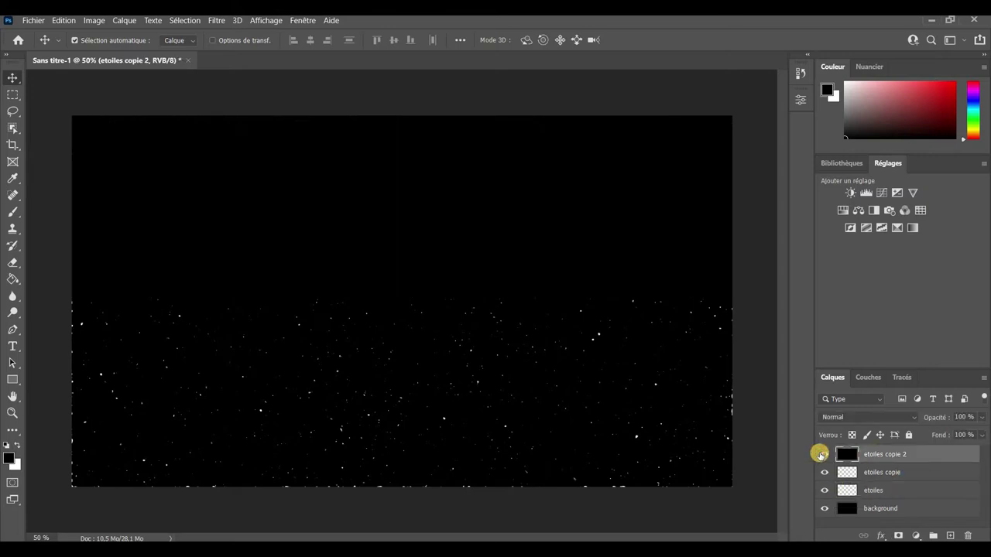
click(216, 20)
mouse_move(224, 174)
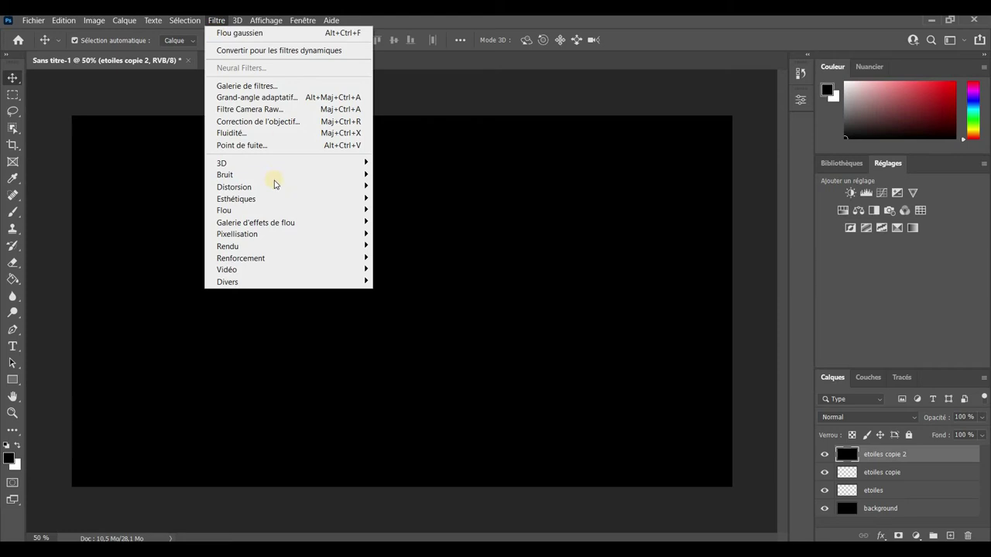
click(391, 175)
click(547, 109)
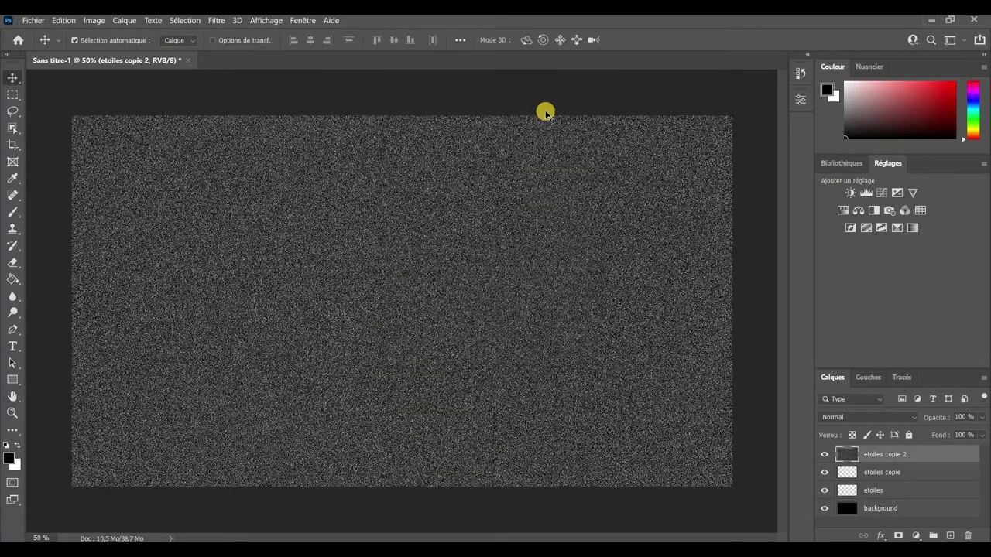
click(221, 21)
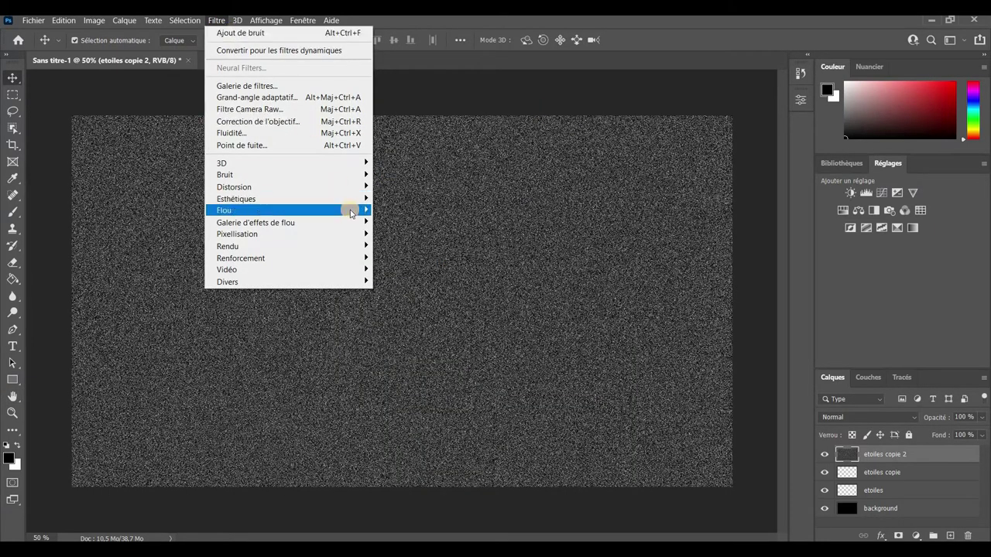
click(425, 268)
text(2,7)
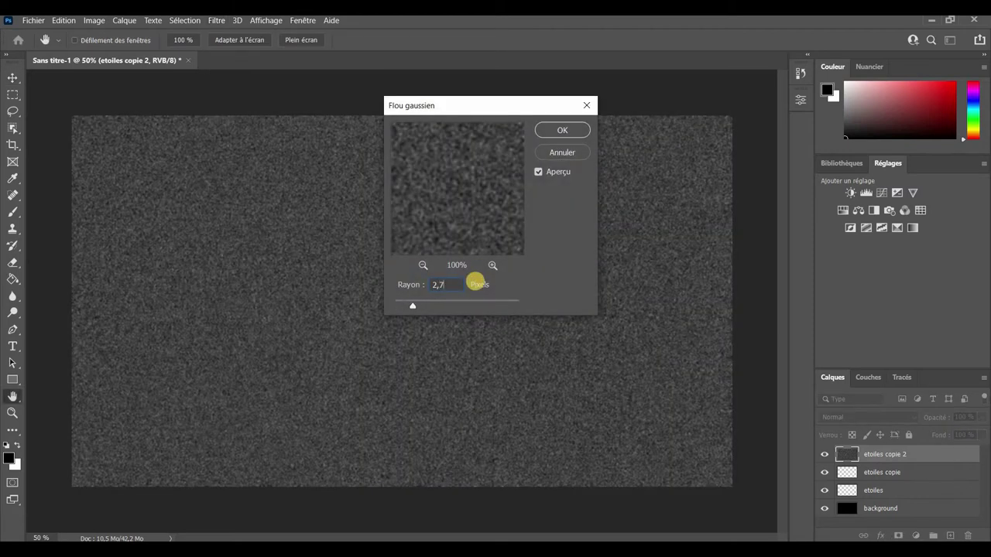
key(Return)
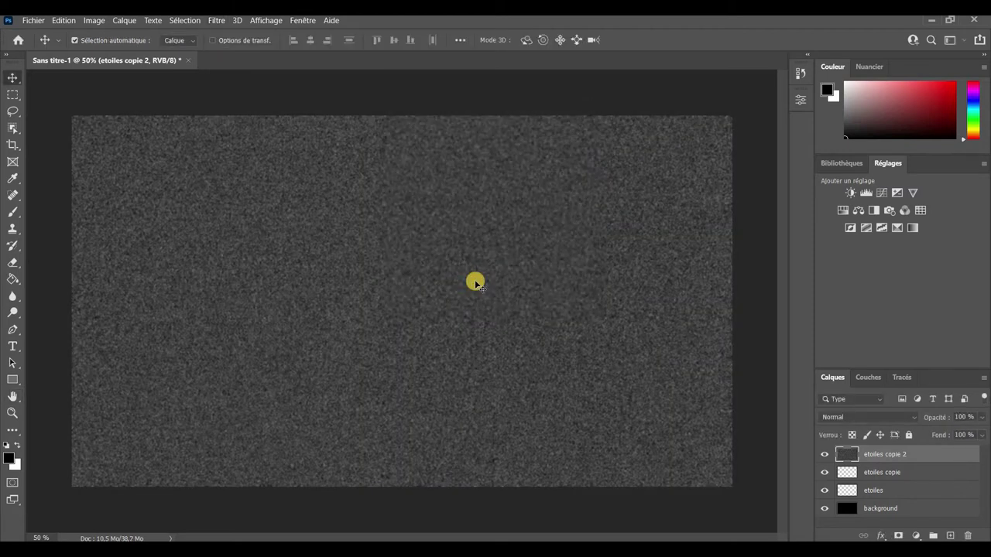
- Apply Levels at 68 / 0,40 / 103 to turn the noise into crisp stars
click(216, 22)
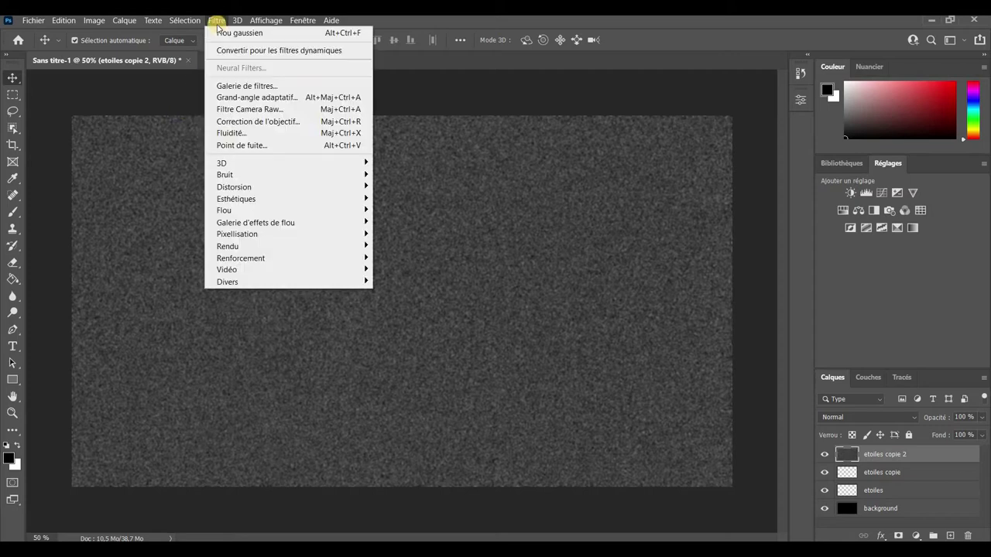
click(267, 62)
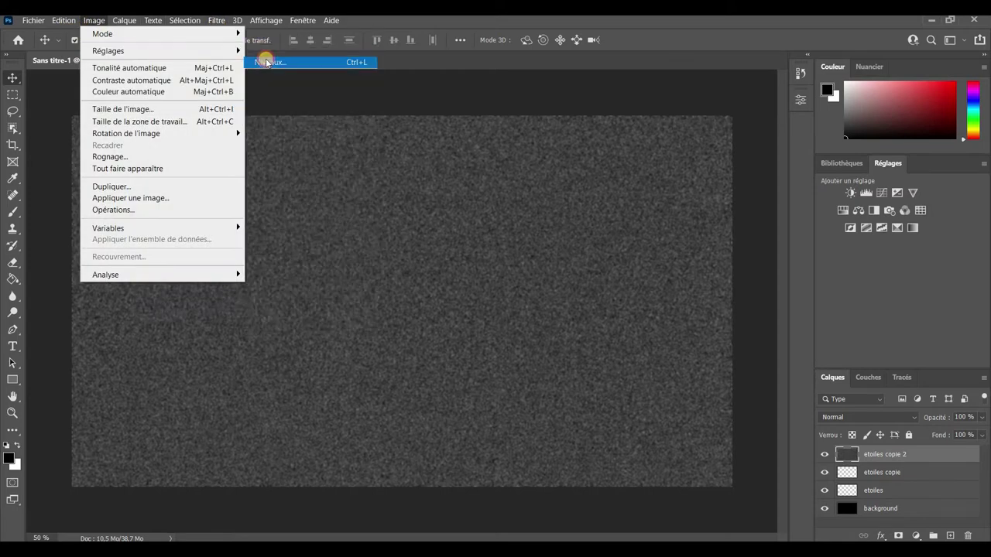
drag(591, 73, 623, 90)
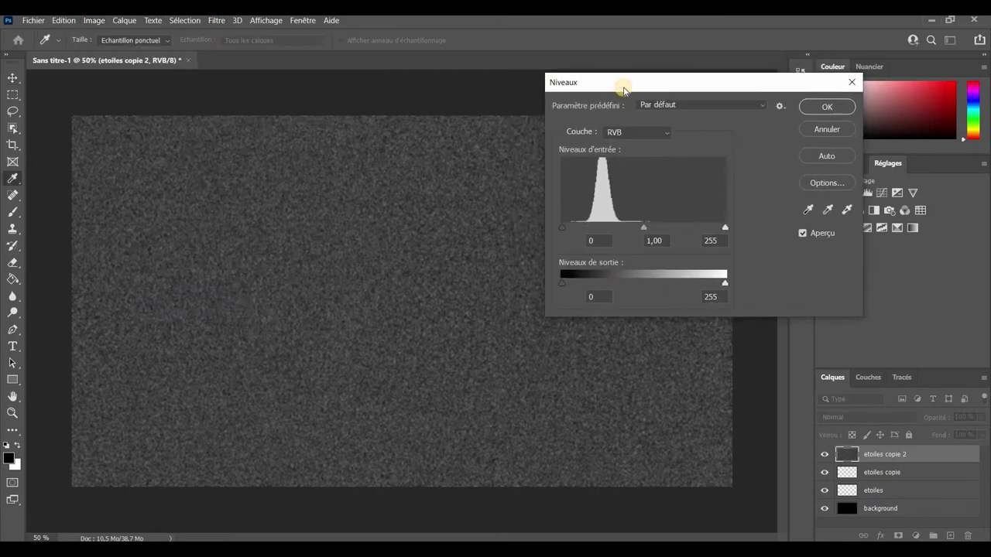
drag(562, 227, 605, 228)
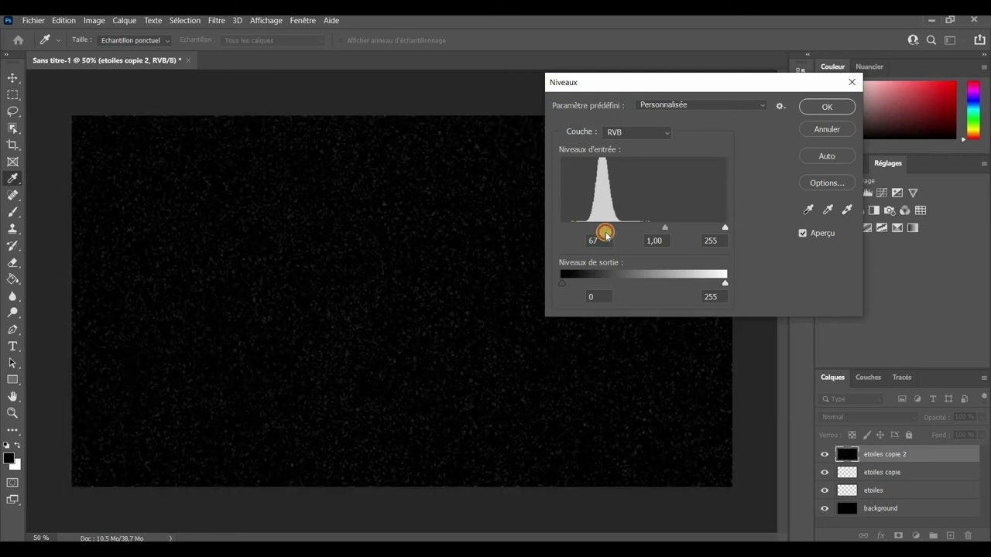
drag(724, 227, 627, 230)
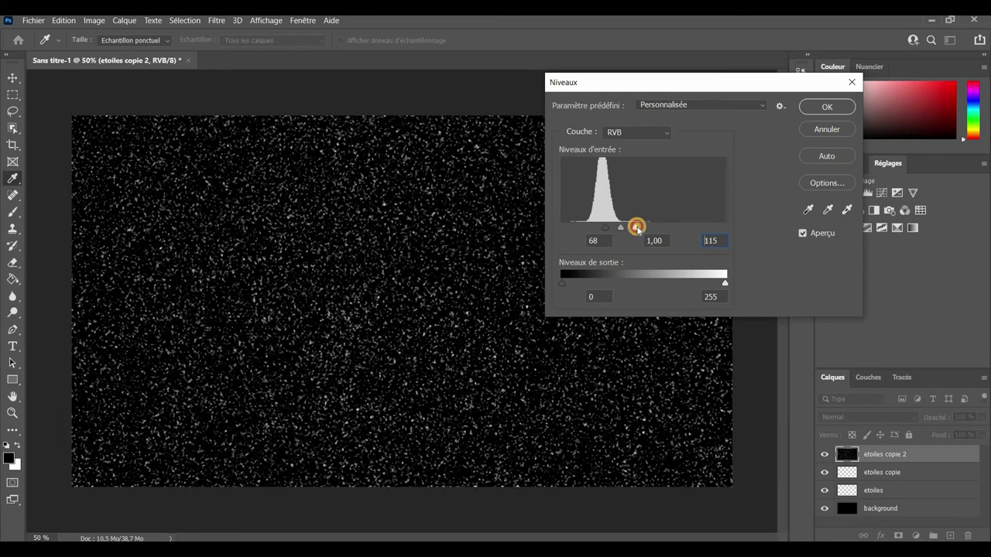
drag(624, 230, 635, 229)
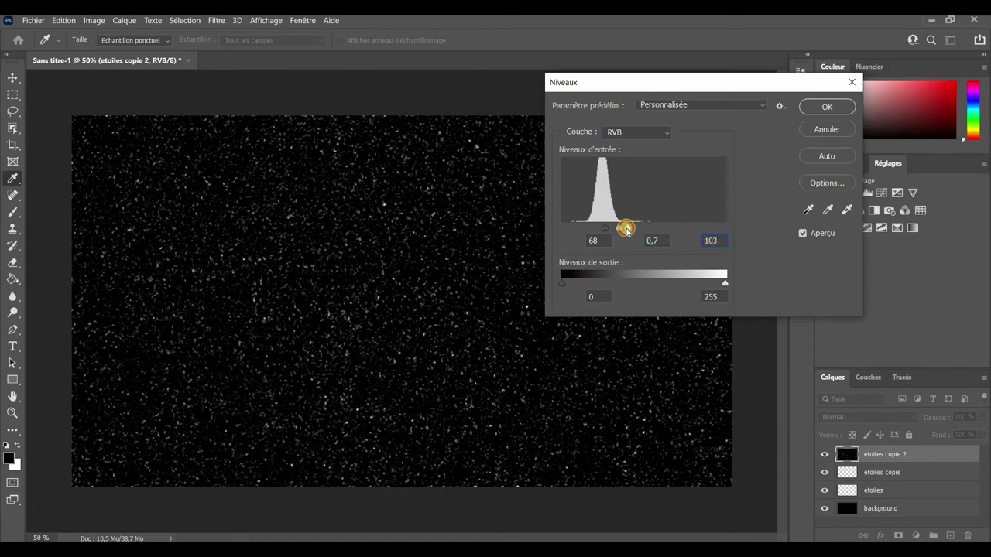
drag(626, 230, 623, 230)
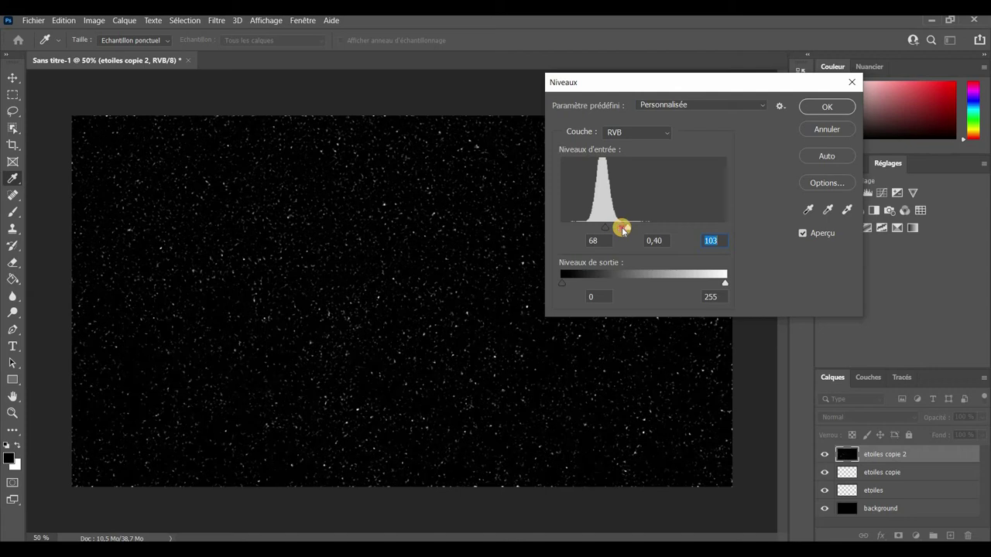
click(824, 108)
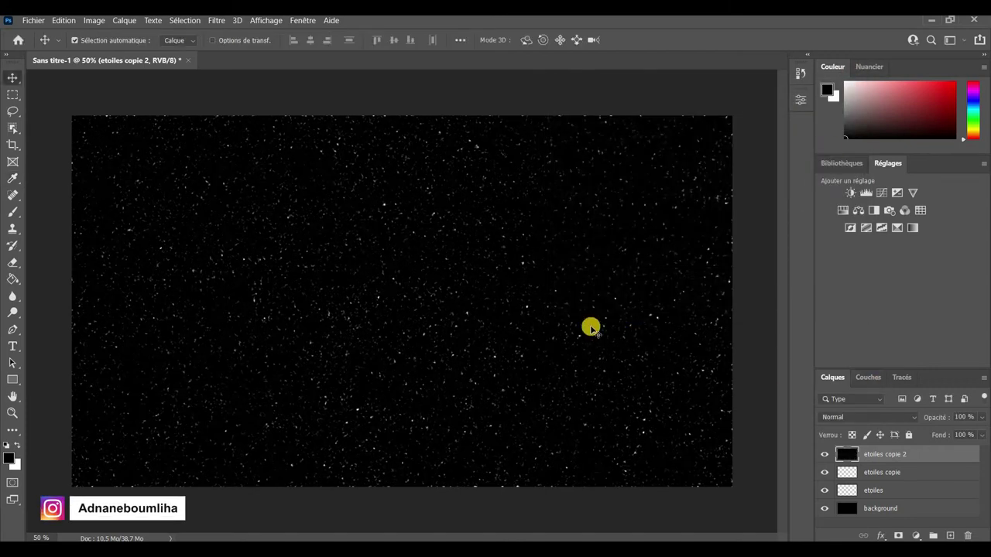
- Select the black of etoiles copie 2 via Color Range and inverted selection, then check transparency
click(185, 20)
click(255, 138)
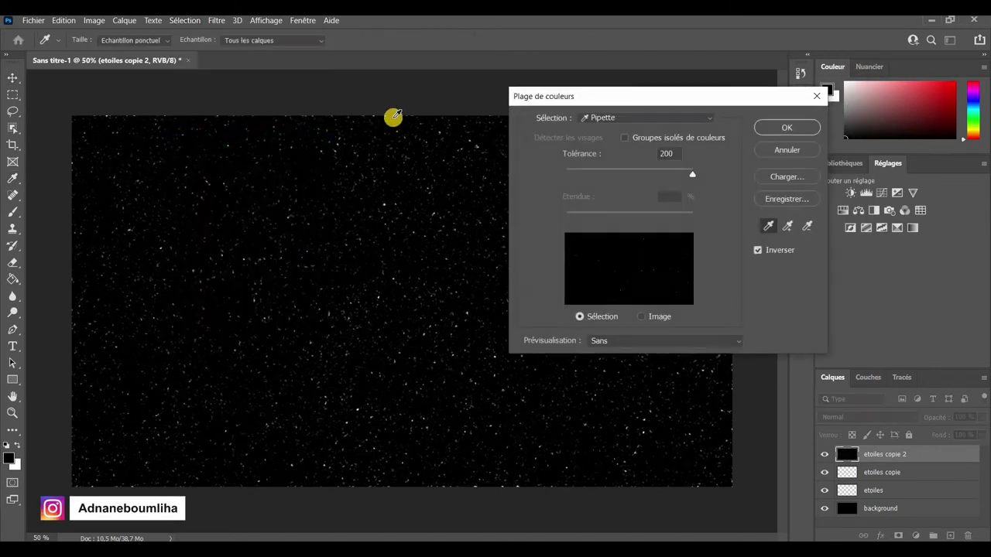
click(774, 136)
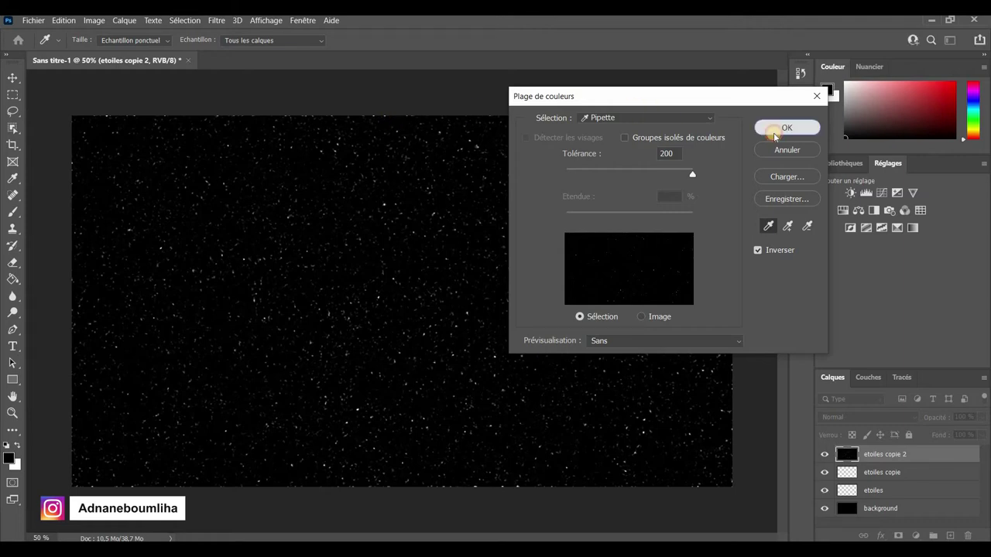
click(198, 21)
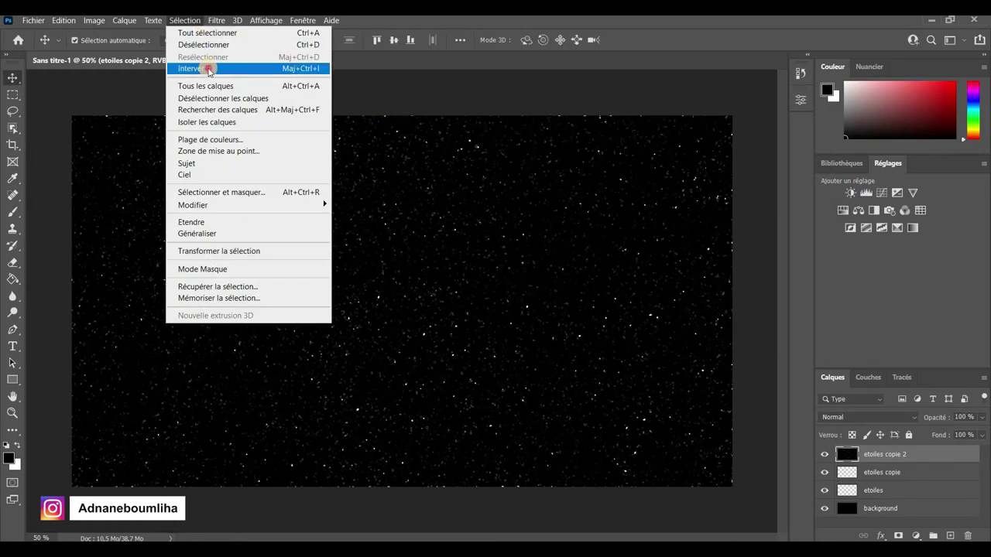
click(208, 70)
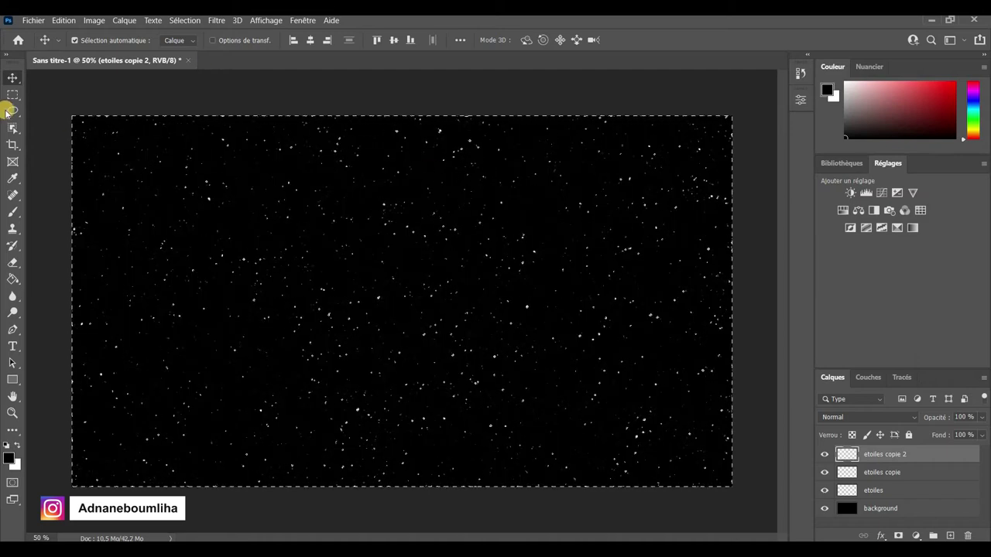
click(825, 509)
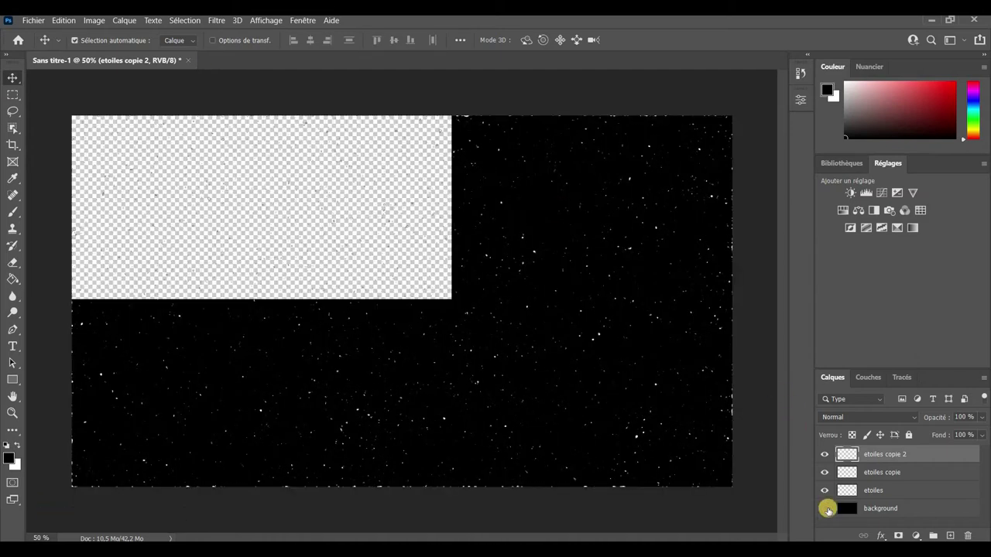
click(825, 508)
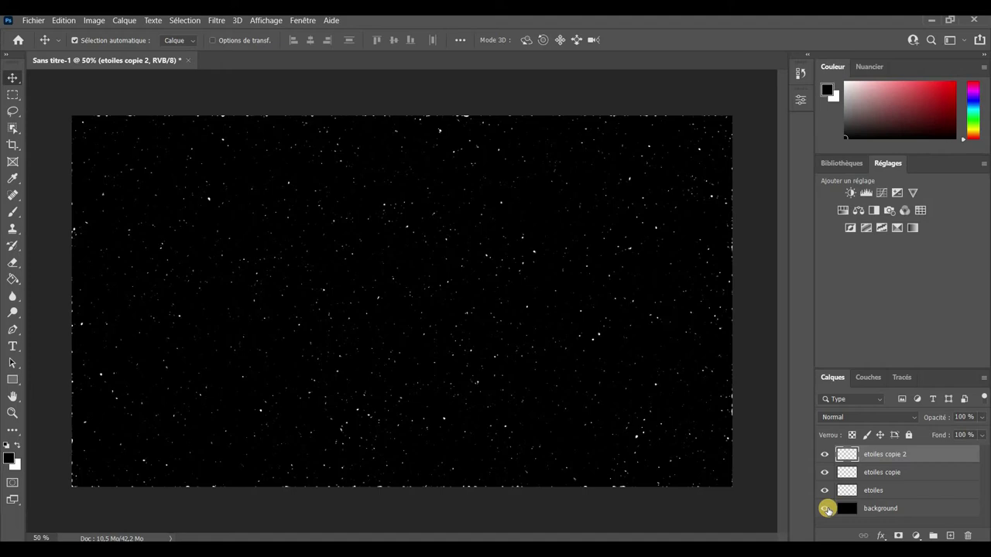
- Move etoiles copie 2 beneath etoiles copie in the layer stack
click(825, 455)
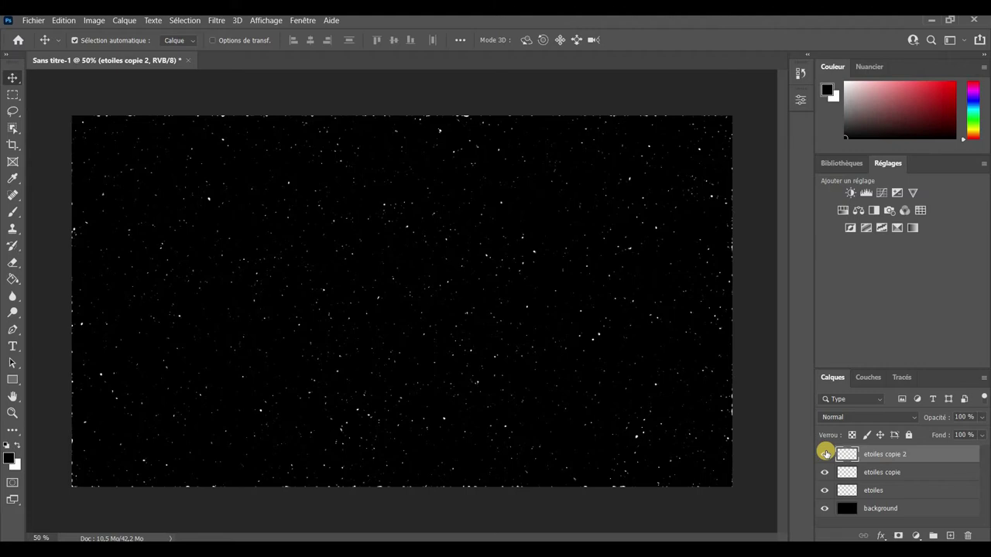
drag(867, 456, 885, 474)
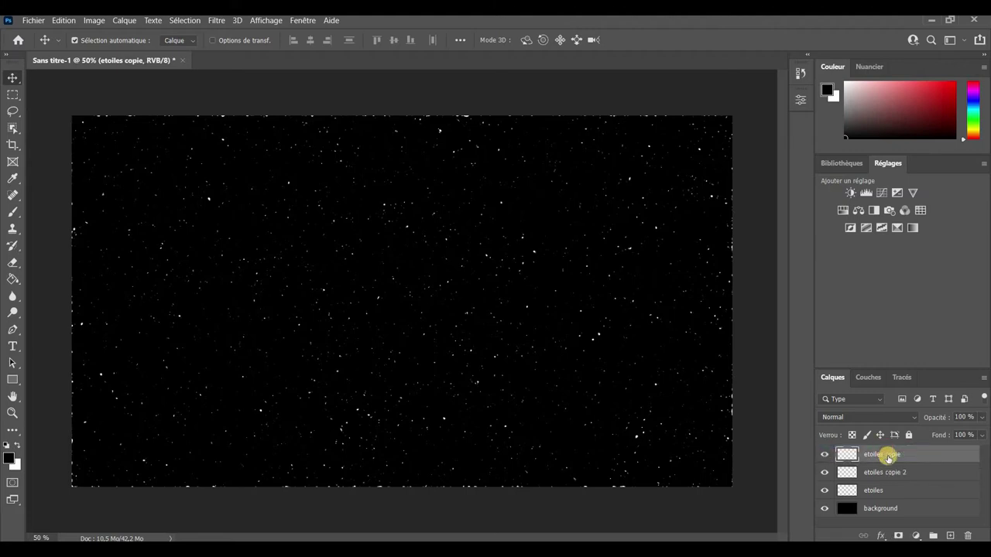
click(824, 454)
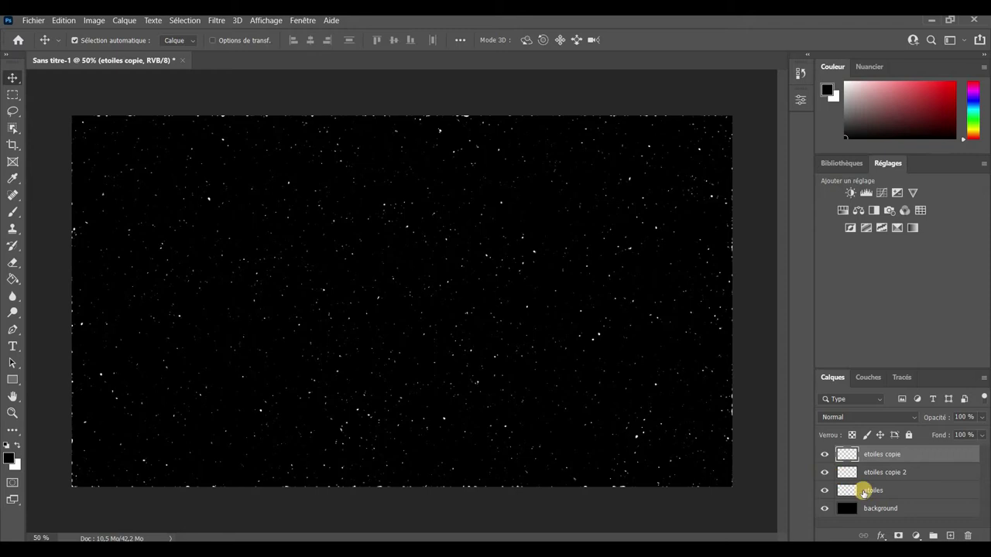
click(880, 535)
- Add a default-reset Lueur externe to etoiles copie: Normal mode, 68% opacity, 7 px size
click(883, 416)
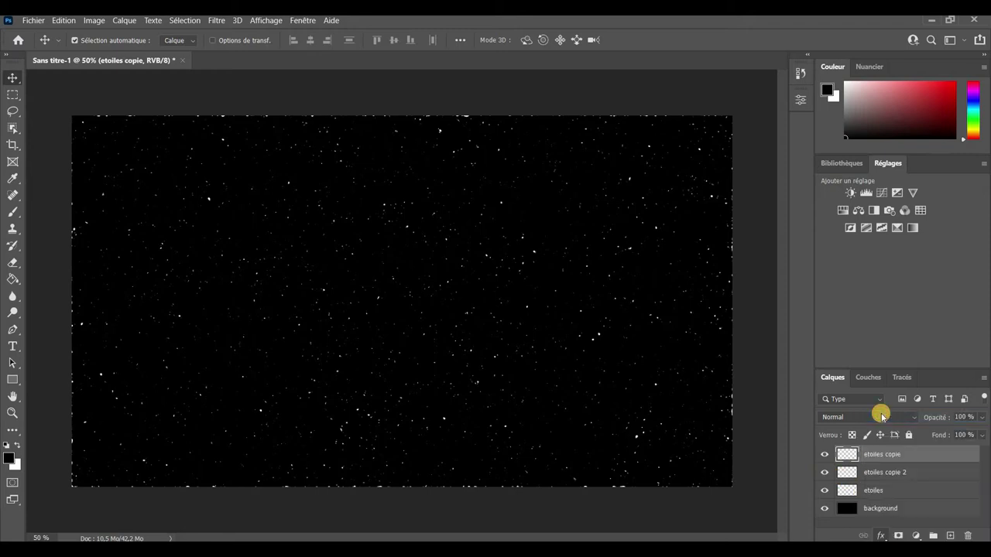
click(235, 368)
click(309, 349)
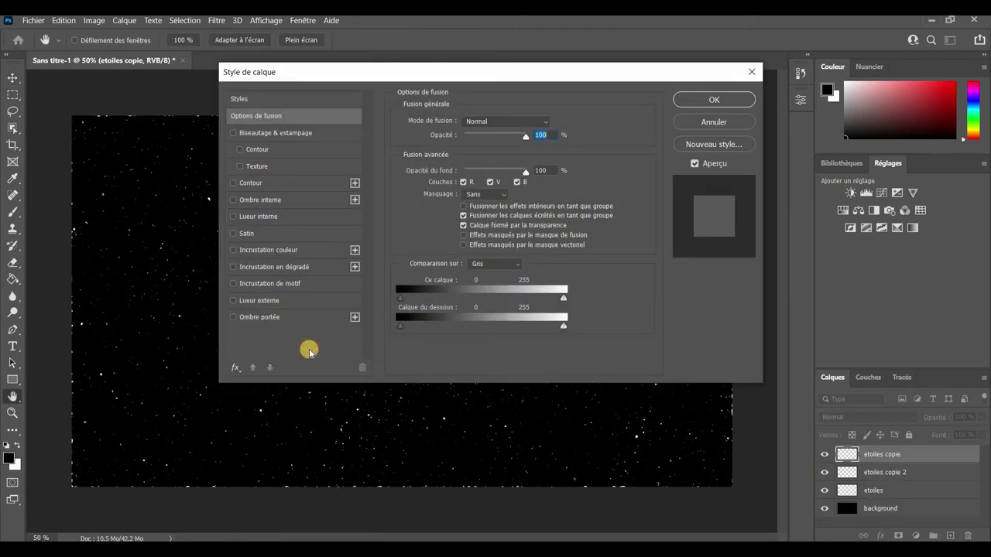
click(288, 299)
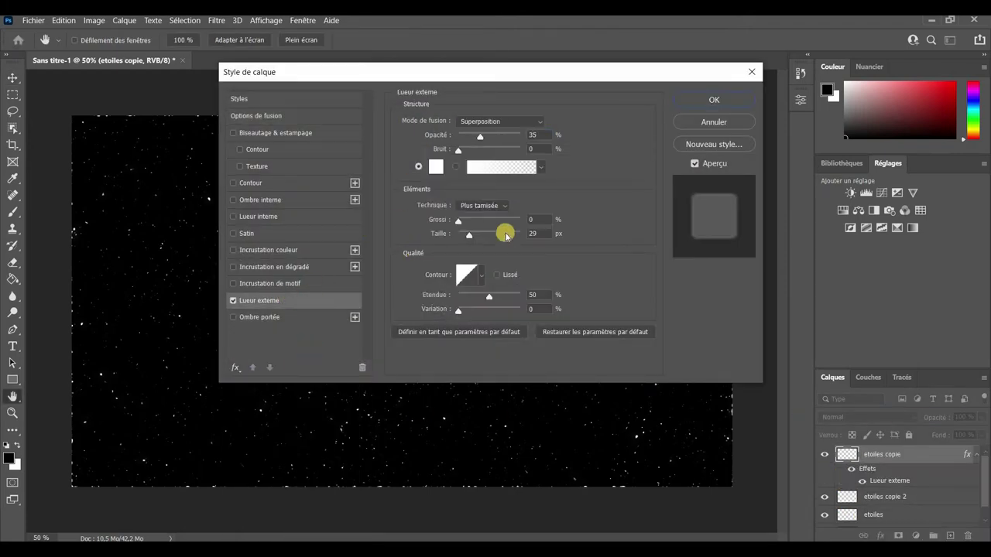
drag(479, 136, 525, 149)
click(579, 330)
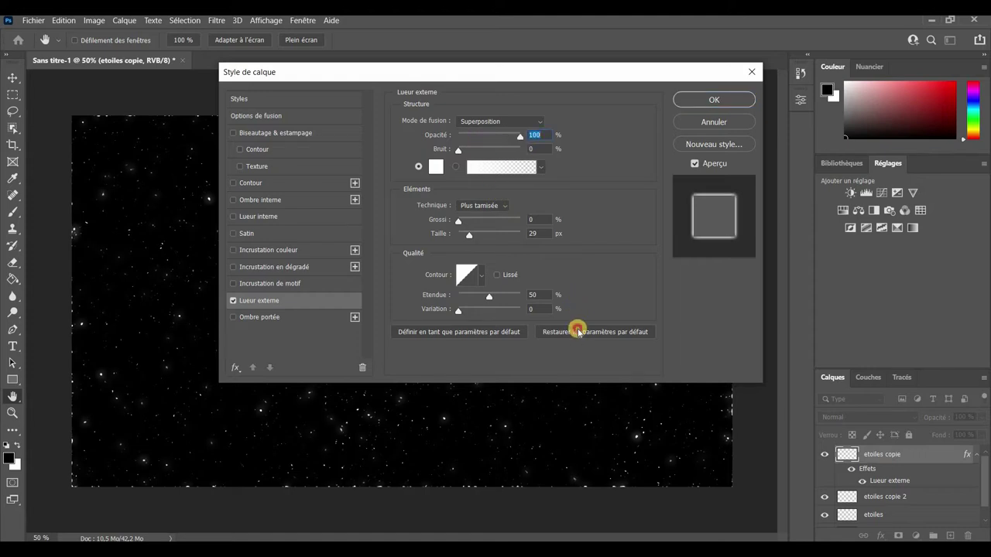
click(526, 123)
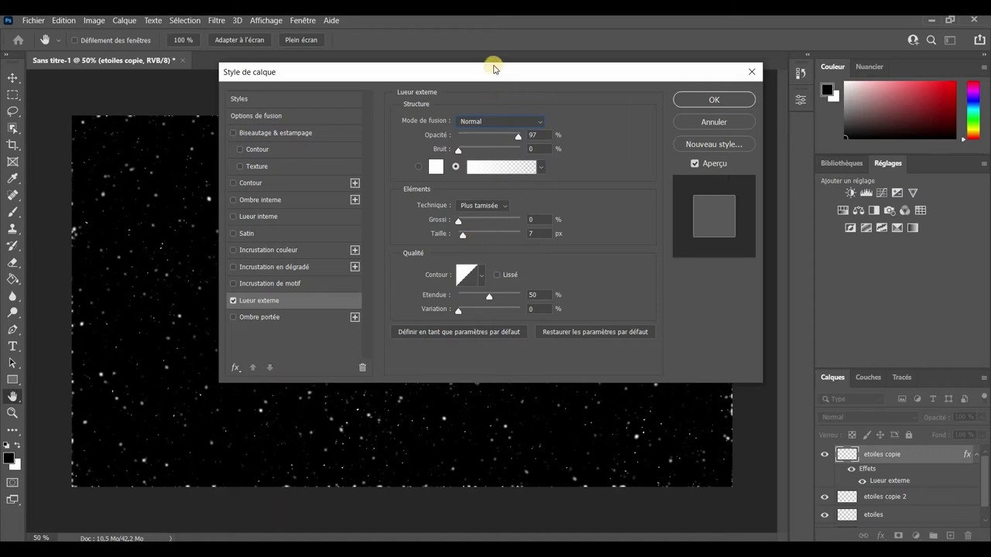
drag(495, 75, 745, 74)
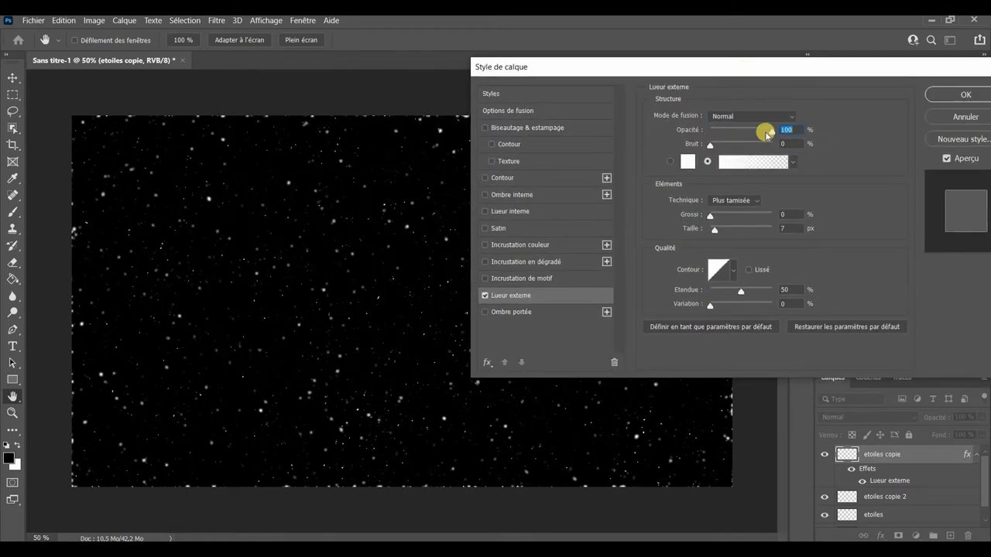
click(484, 296)
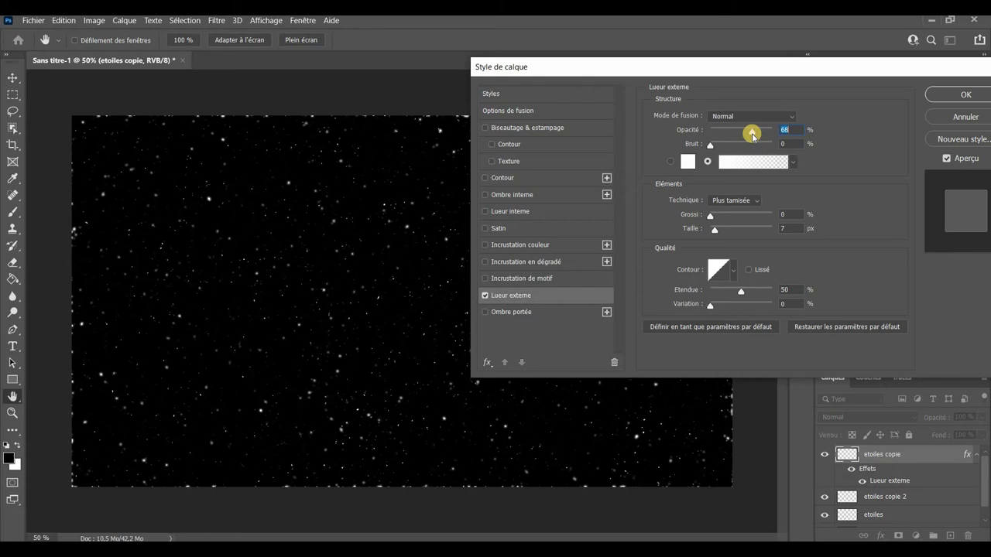
click(934, 96)
- Copy the etoiles copie glow style and paste it onto etoiles copie 2 and etoiles
right_click(881, 453)
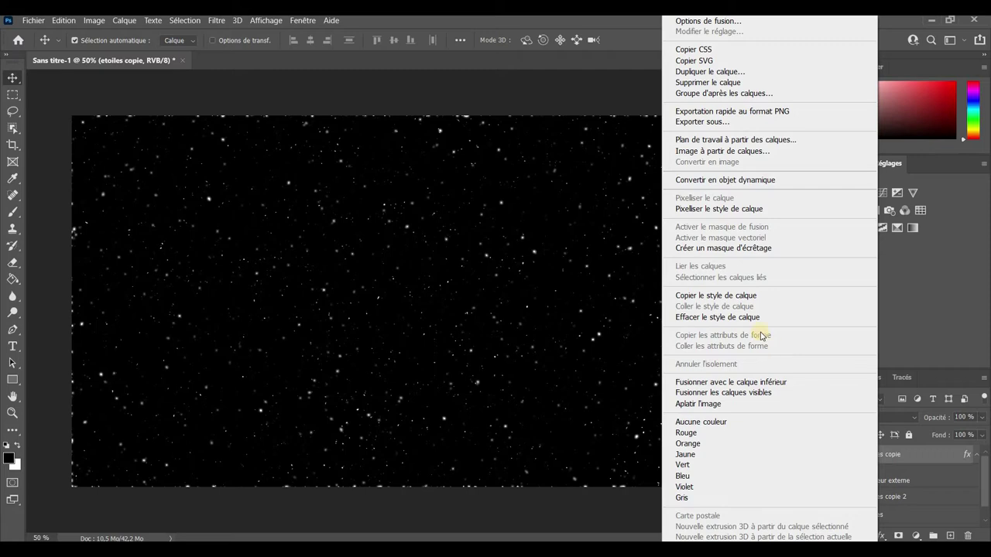
click(743, 295)
right_click(883, 496)
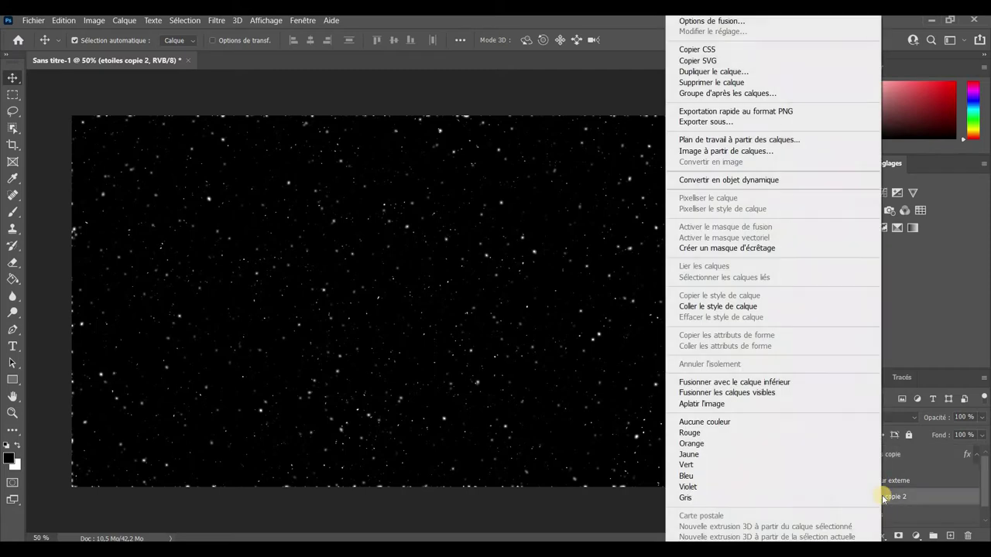
click(757, 307)
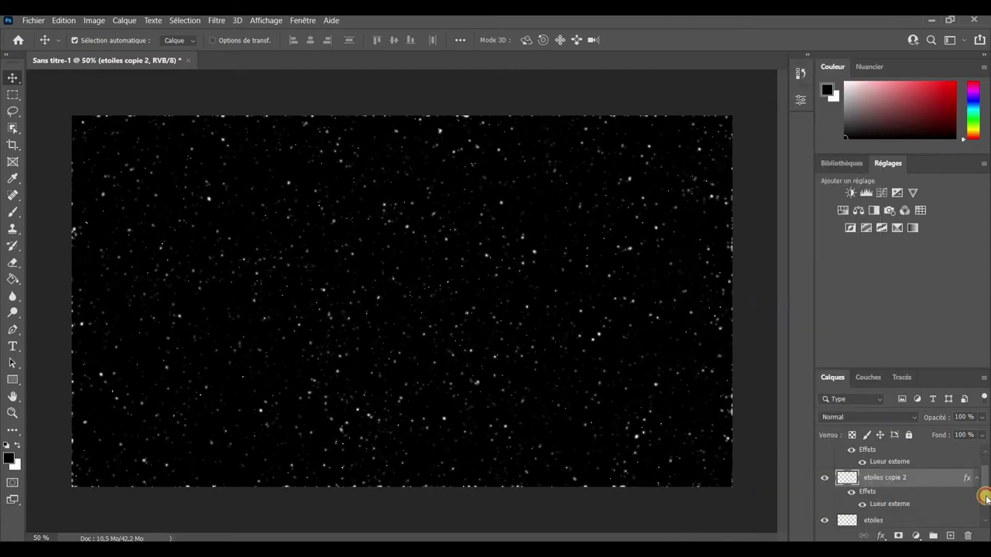
right_click(904, 507)
click(783, 307)
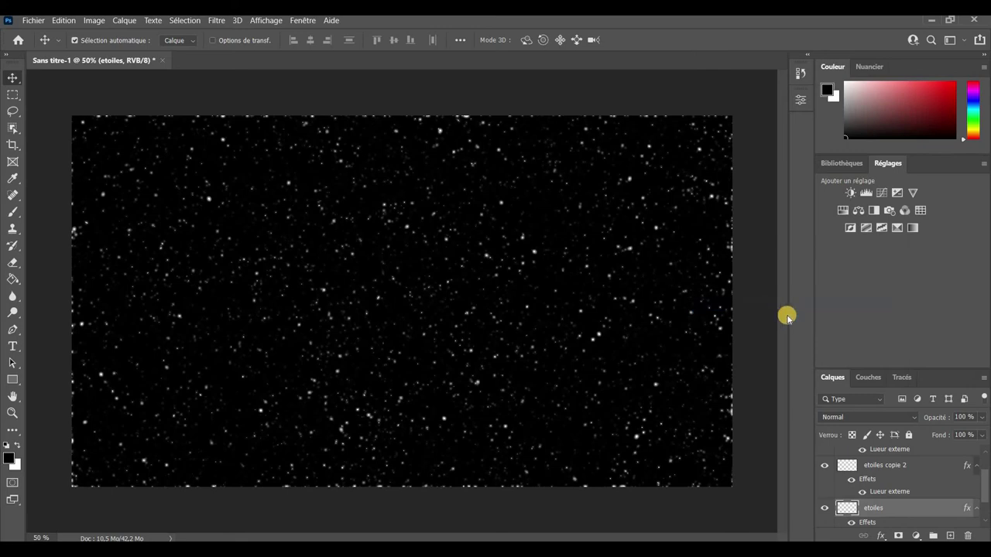
- Lower the outer glow opacity to 46% on etoiles copie 2 and 36% on etoiles
double_click(881, 491)
drag(722, 131, 710, 130)
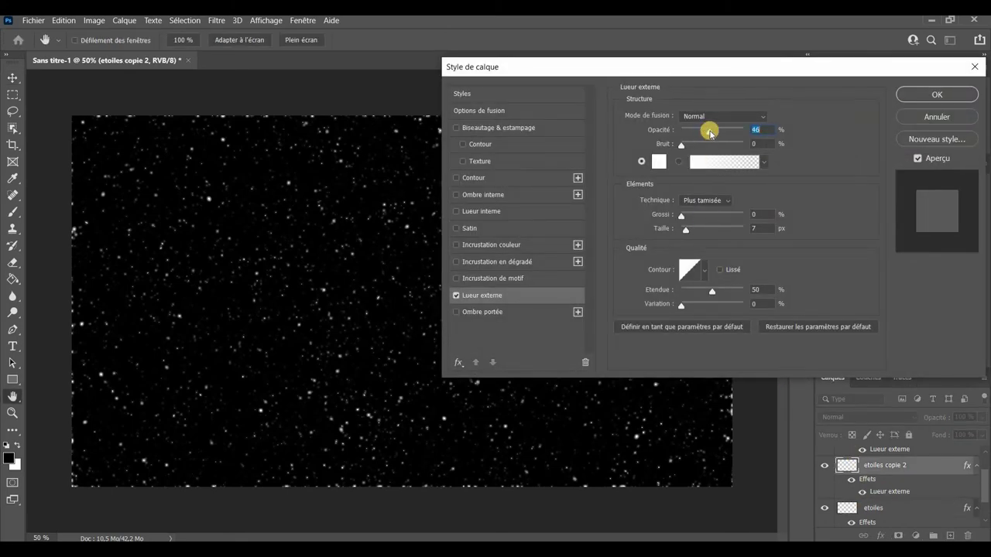
click(921, 94)
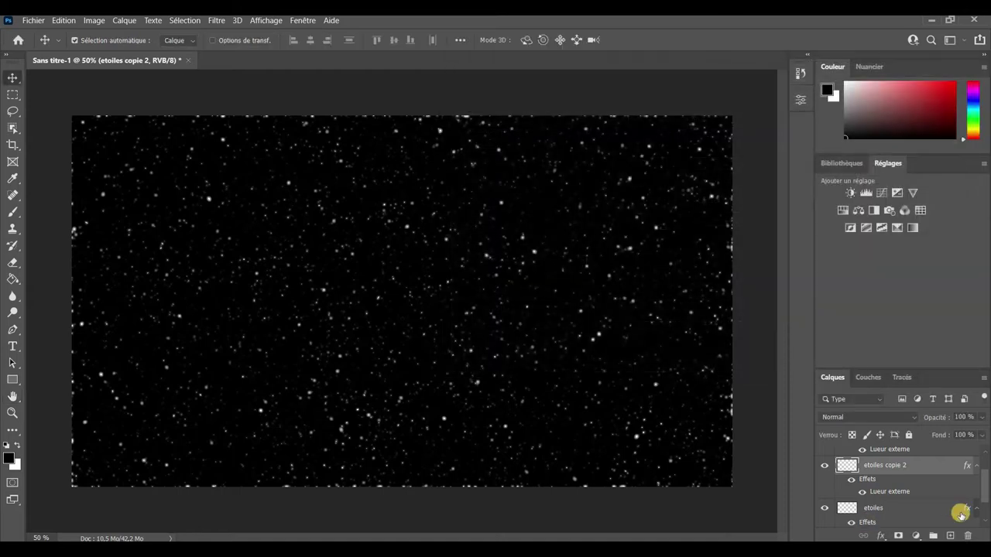
drag(927, 367, 922, 312)
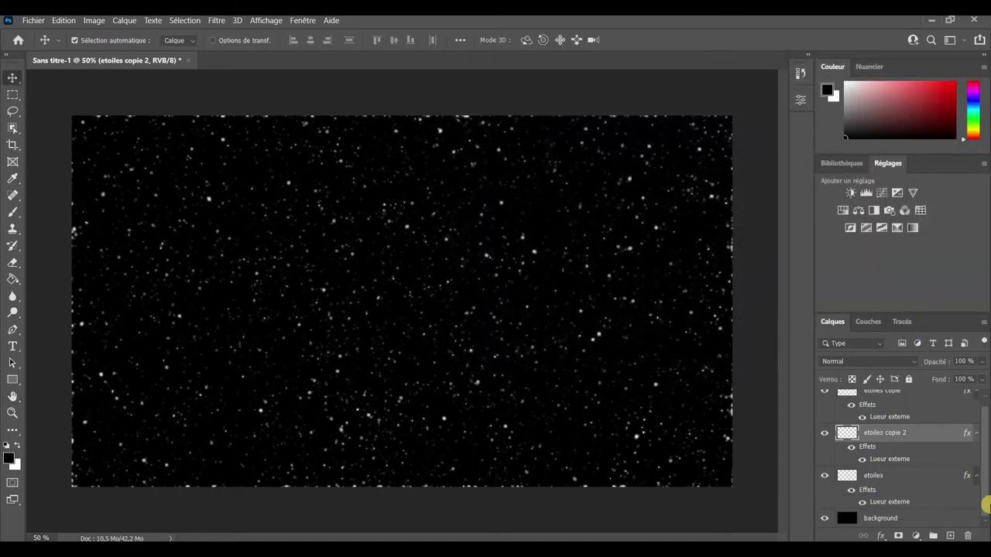
double_click(897, 505)
drag(709, 135, 703, 133)
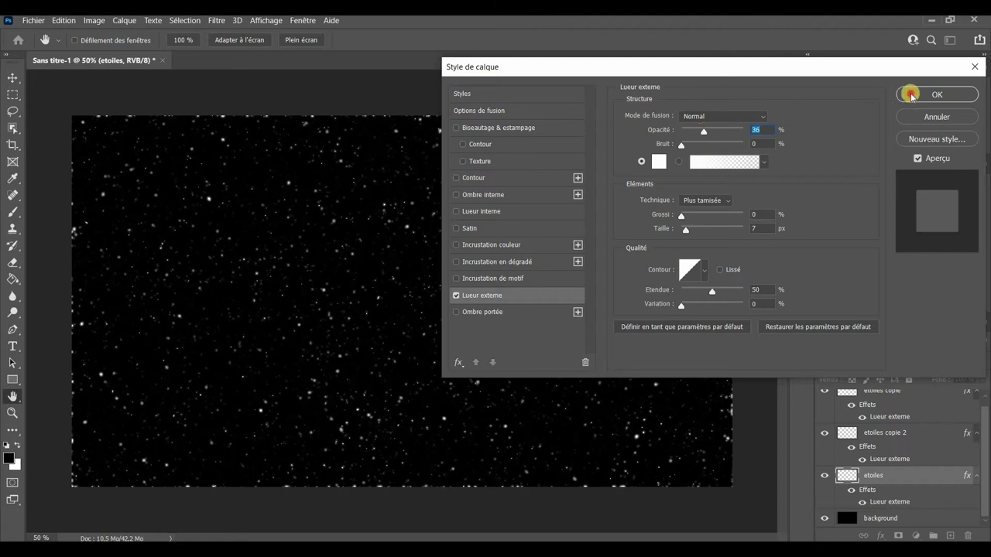
click(901, 94)
- Add a new empty layer, Calque 1, above etoiles copie
click(985, 418)
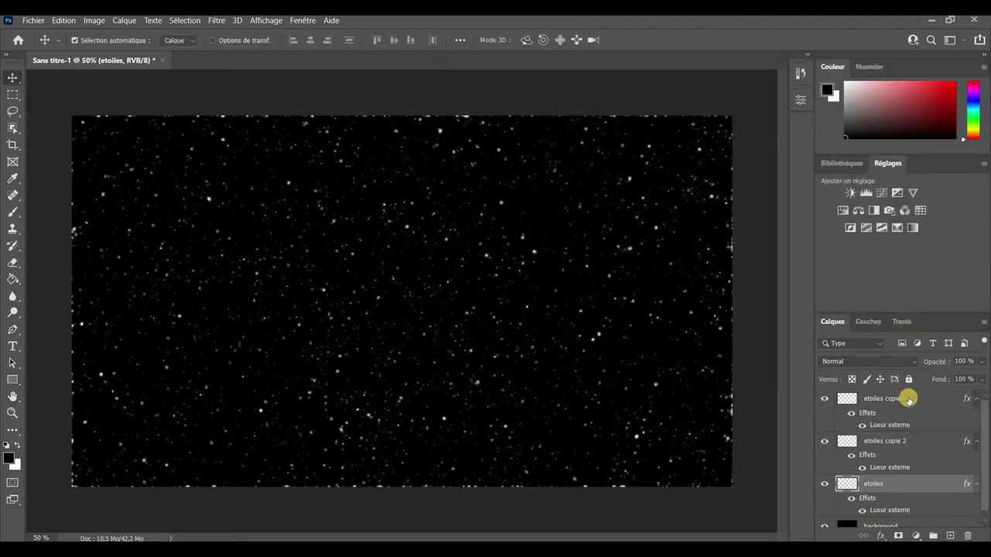
click(904, 399)
click(950, 536)
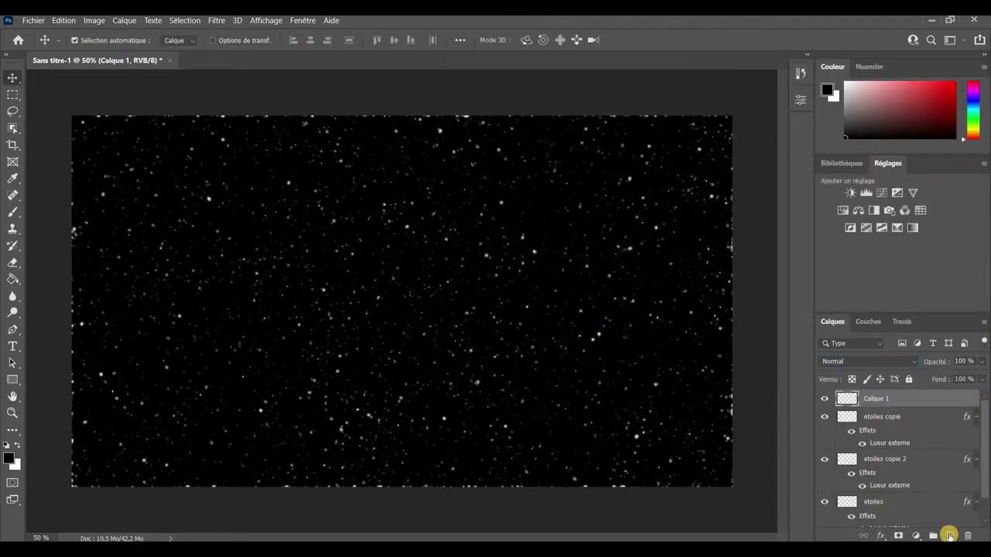
- Render Nuages clouds on Calque 1 in Incrustation mode, and add empty Calque 2 above etoiles copie
click(219, 23)
click(304, 245)
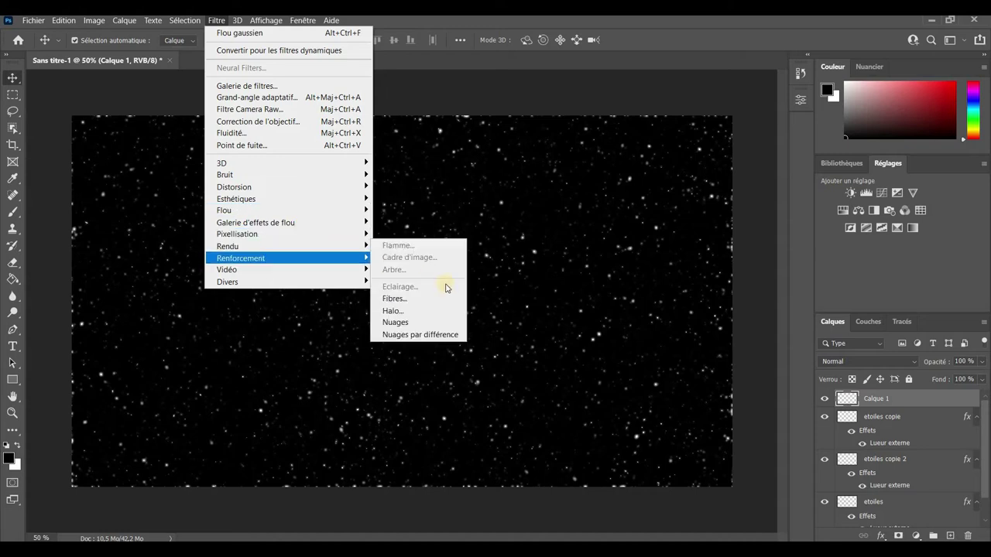
click(419, 324)
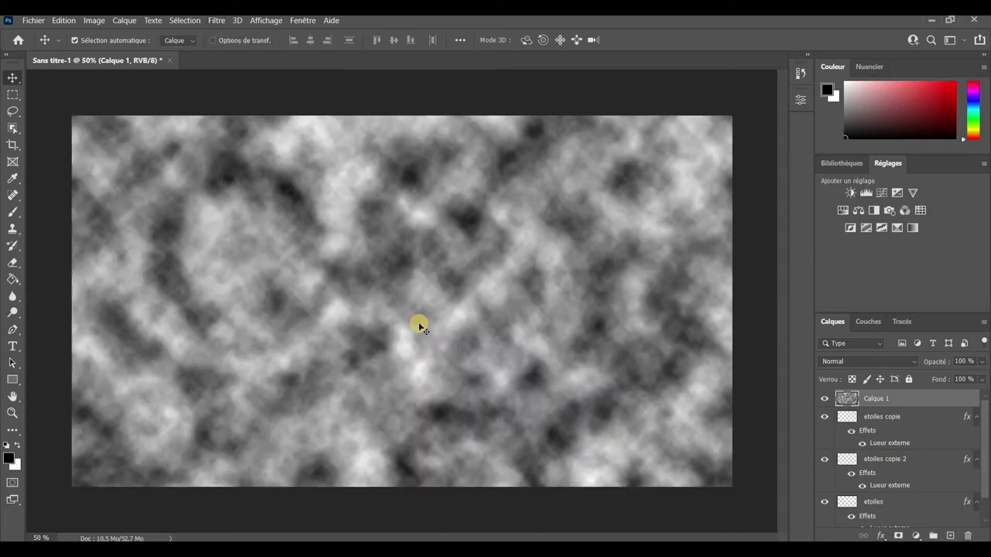
click(859, 362)
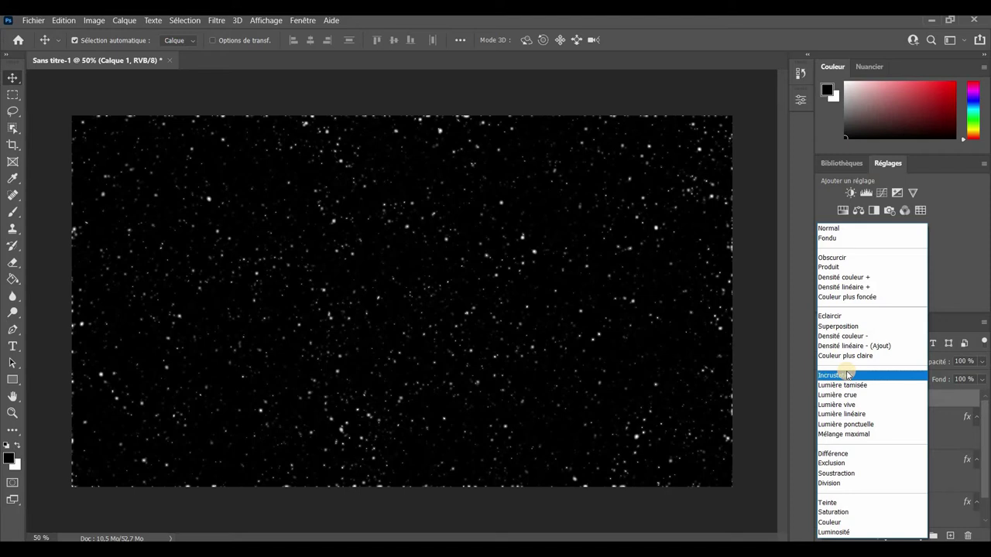
click(849, 374)
click(879, 419)
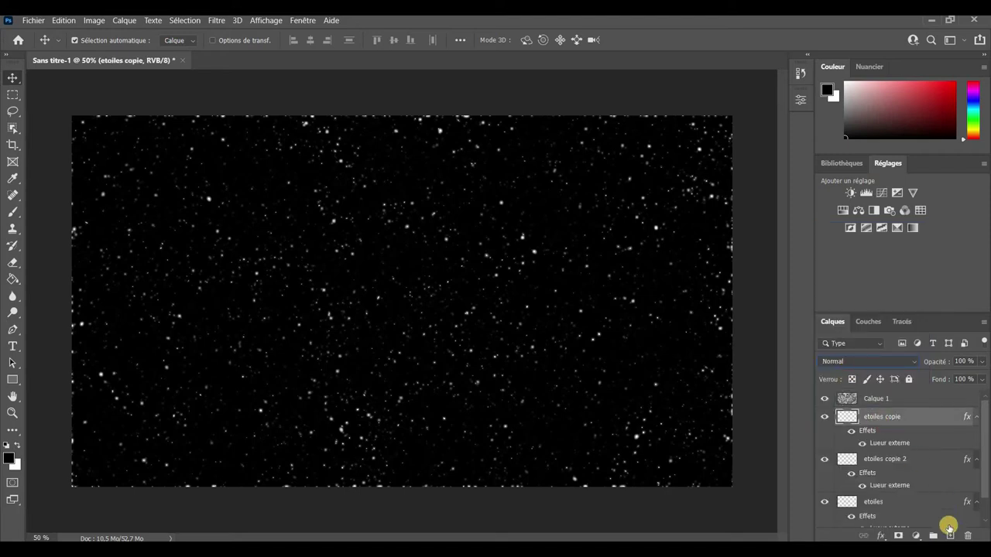
click(949, 536)
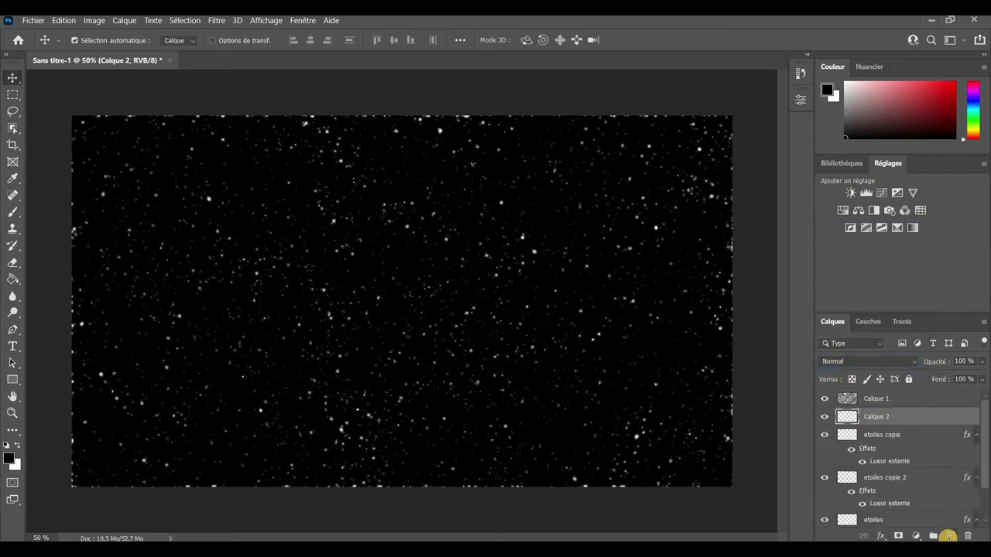
- Paint soft blue (2349ee) clouds across the sky on Calque 2 with a resized brush
click(12, 211)
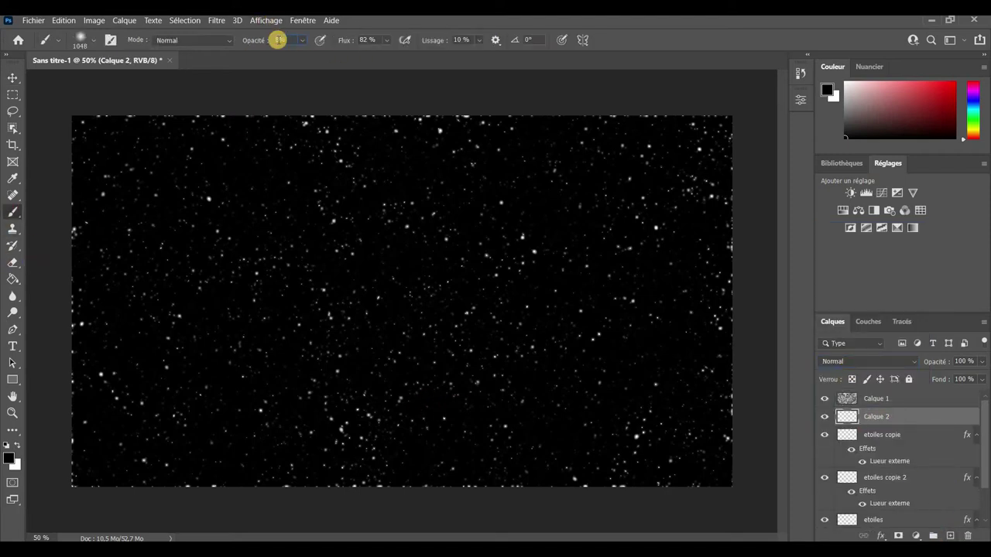
text(8)
click(10, 458)
click(485, 183)
click(450, 133)
click(589, 118)
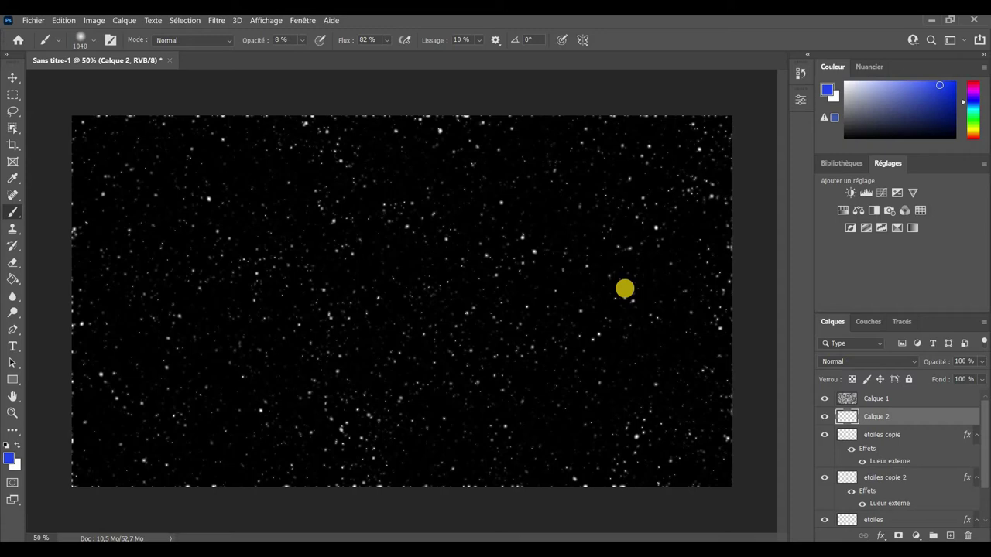
click(82, 39)
drag(154, 78, 149, 84)
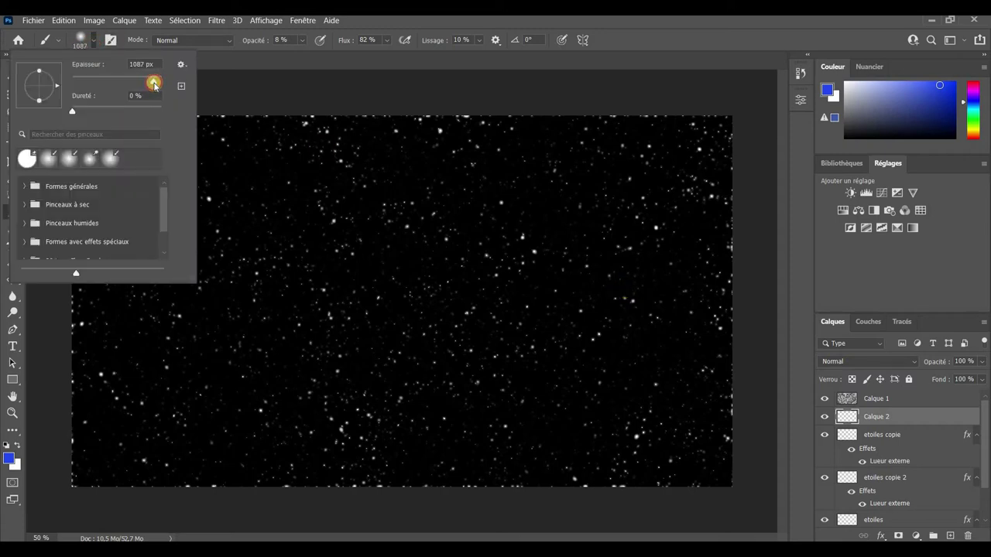
click(615, 227)
mouse_move(604, 246)
mouse_down()
mouse_move(623, 314)
mouse_move(487, 348)
mouse_move(332, 348)
mouse_move(533, 301)
mouse_move(425, 364)
mouse_move(150, 325)
mouse_move(122, 250)
mouse_move(276, 219)
mouse_move(580, 224)
mouse_move(671, 425)
mouse_move(349, 454)
mouse_move(620, 298)
mouse_move(575, 294)
mouse_move(303, 330)
mouse_move(137, 418)
mouse_move(82, 487)
mouse_up()
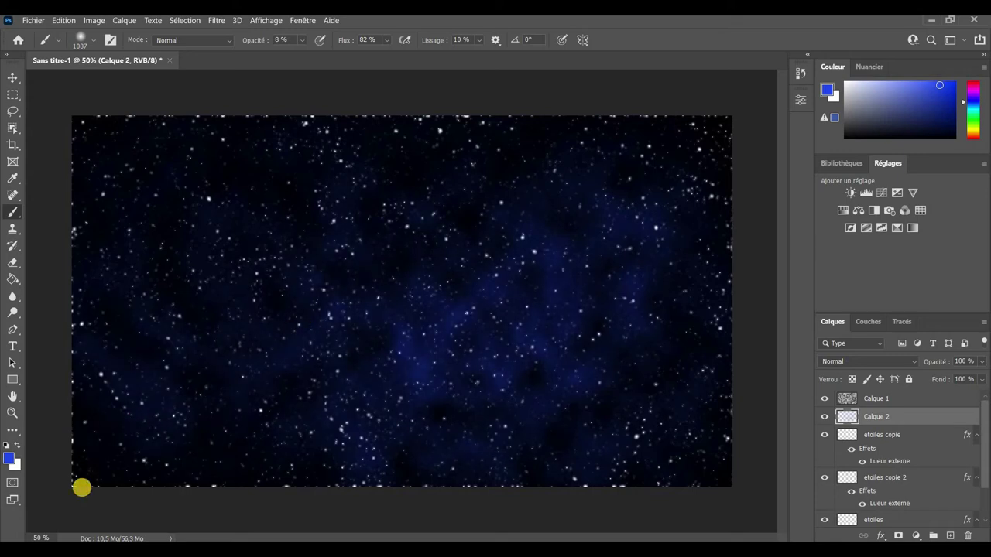
- Add lighter blue near the top-left and a purple tint across the sky
click(10, 458)
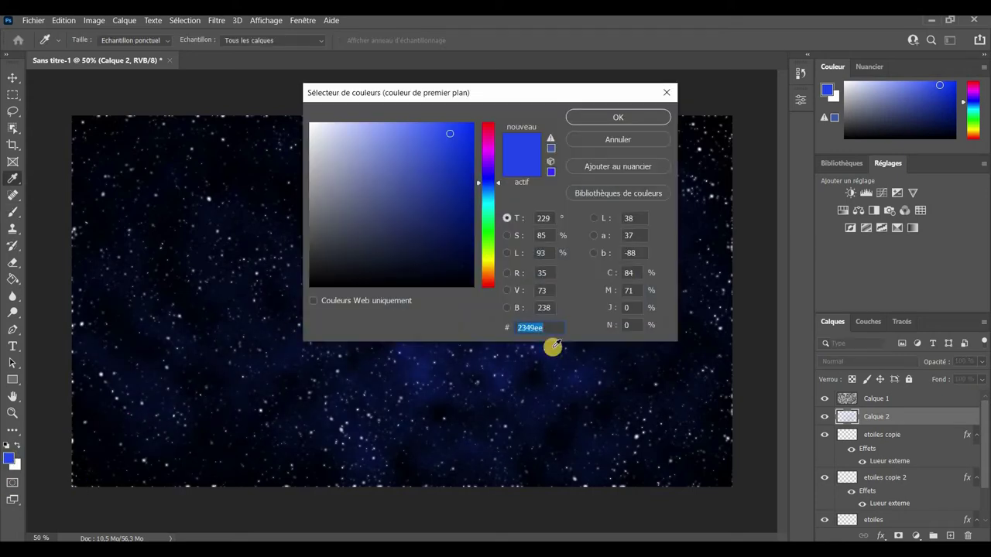
drag(499, 185, 499, 193)
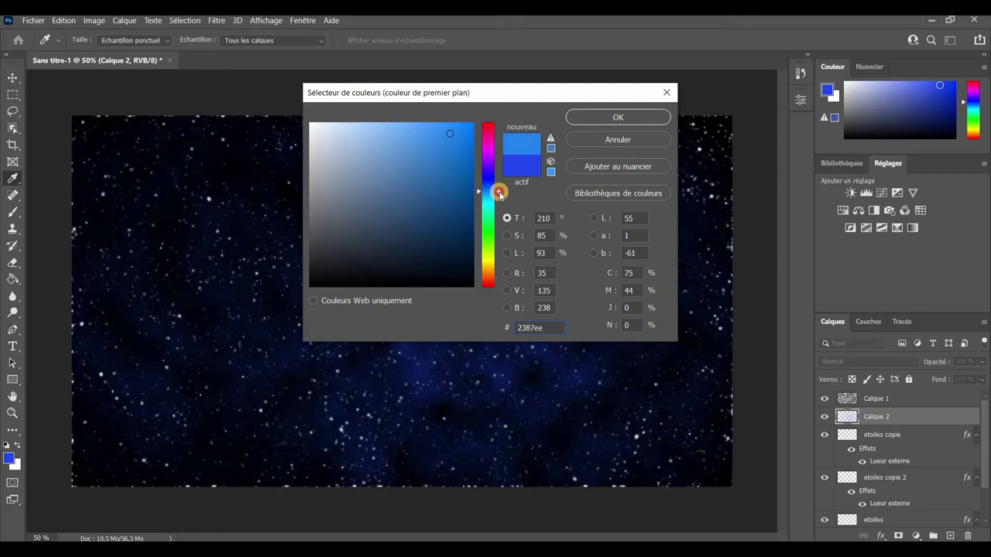
click(637, 116)
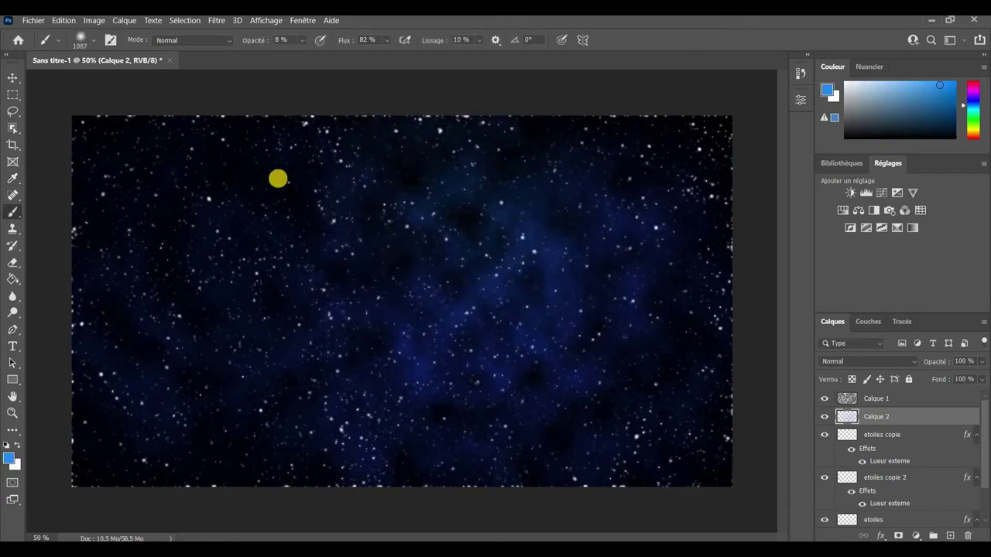
click(122, 135)
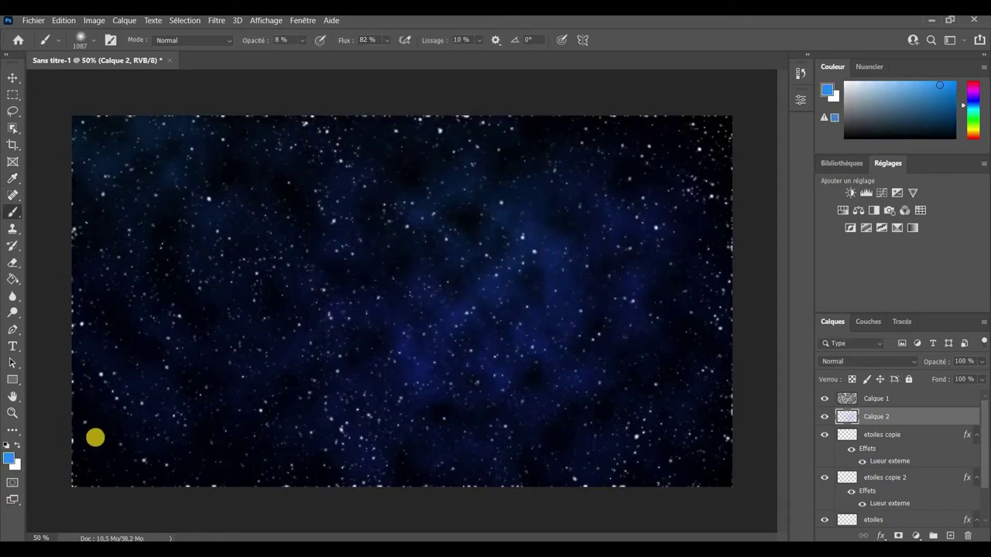
click(8, 457)
click(490, 157)
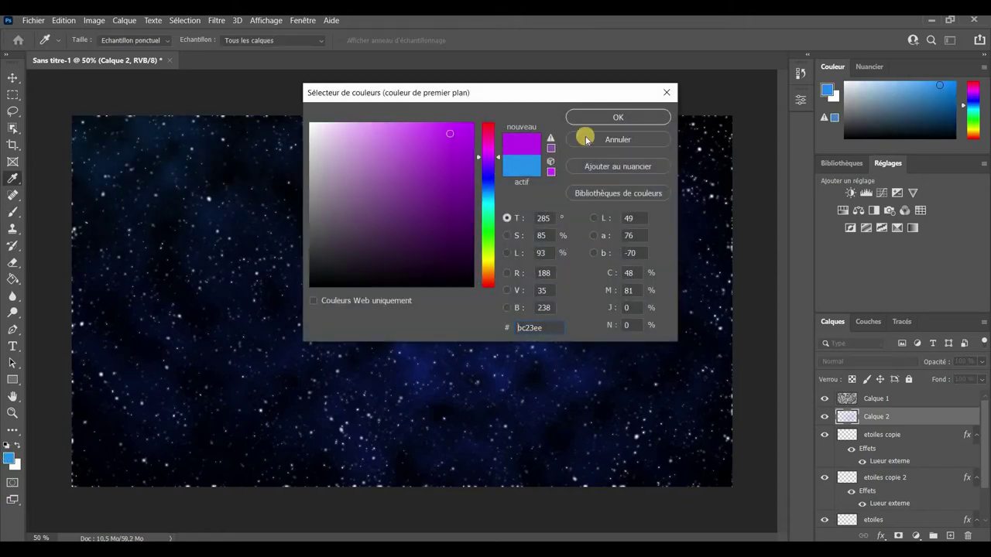
click(595, 118)
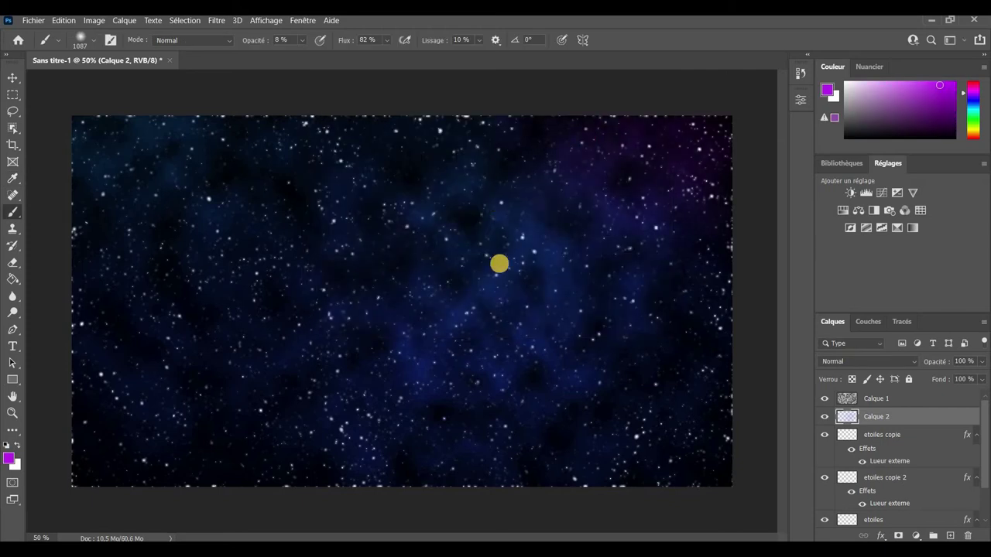
mouse_move(614, 334)
mouse_down()
mouse_move(647, 328)
mouse_move(261, 158)
mouse_move(173, 291)
mouse_move(95, 458)
mouse_move(299, 365)
mouse_move(431, 345)
mouse_move(129, 383)
mouse_up()
- Brush a cyan glow along the bottom of the sky
click(9, 460)
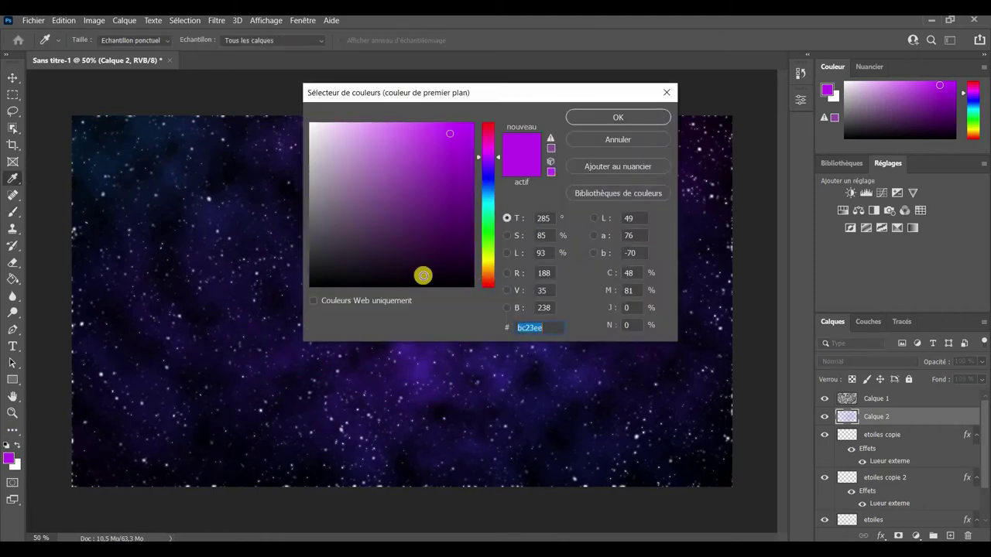
click(487, 201)
click(639, 117)
mouse_move(624, 460)
mouse_down()
mouse_move(684, 469)
mouse_move(314, 504)
mouse_move(85, 474)
mouse_move(31, 294)
mouse_move(284, 132)
mouse_move(619, 131)
mouse_up()
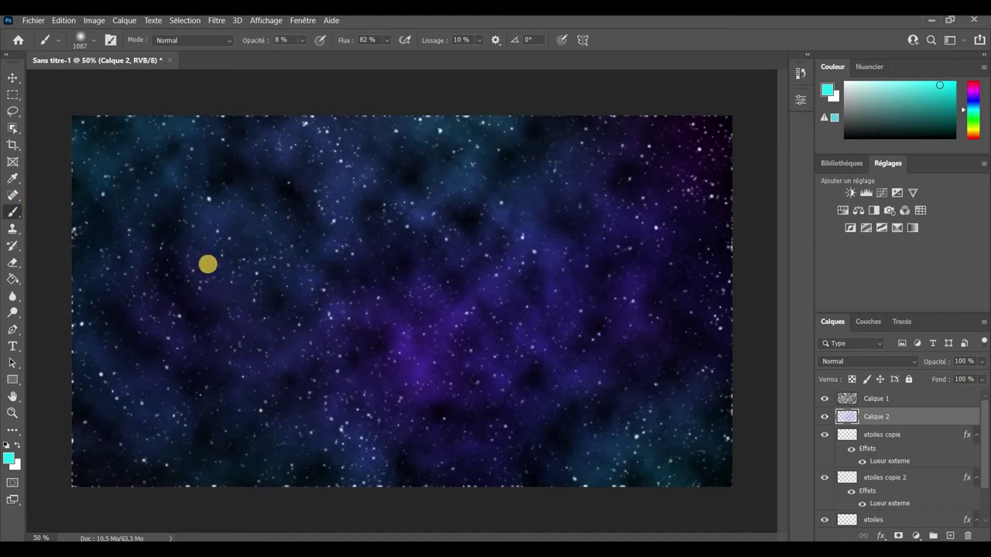
click(9, 458)
click(489, 184)
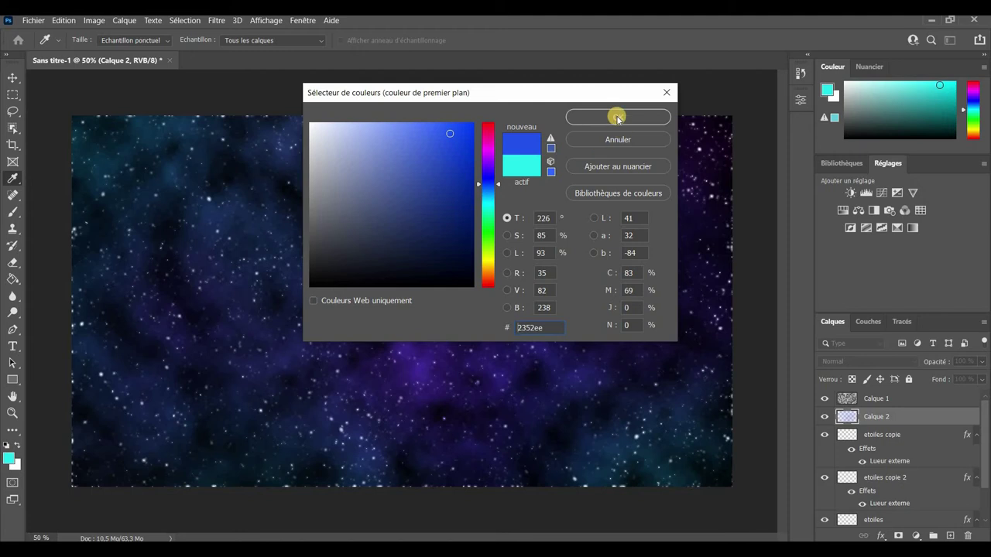
click(485, 179)
click(589, 118)
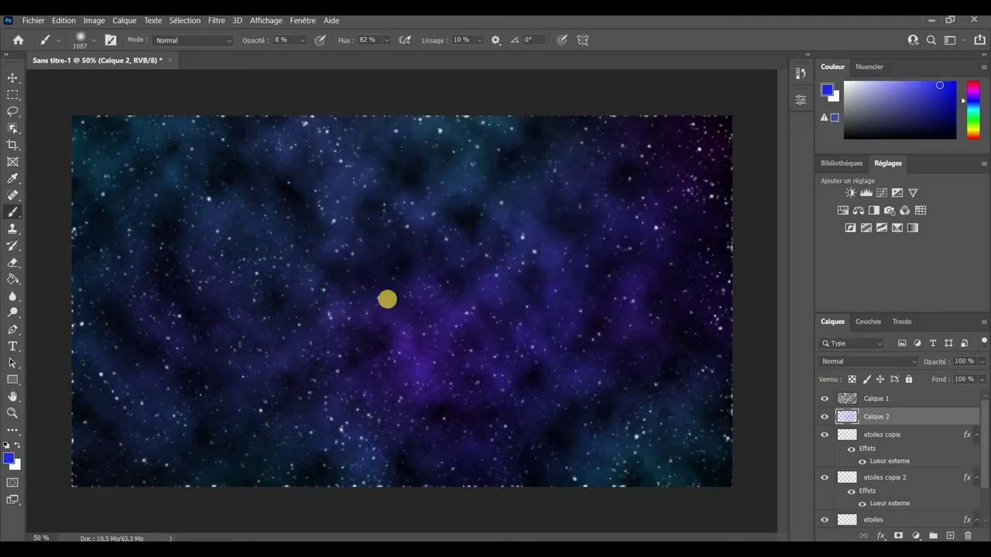
- Brush faint teal-green tints in the lower-left, centre and upper right of the nebula
click(9, 458)
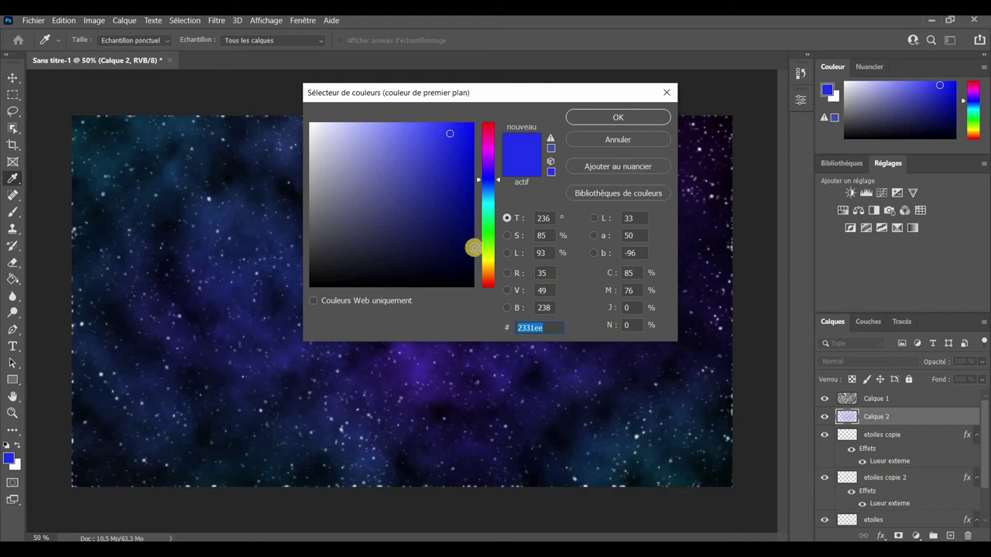
click(474, 248)
click(599, 121)
mouse_move(62, 359)
mouse_down()
mouse_move(84, 361)
mouse_move(157, 425)
mouse_up()
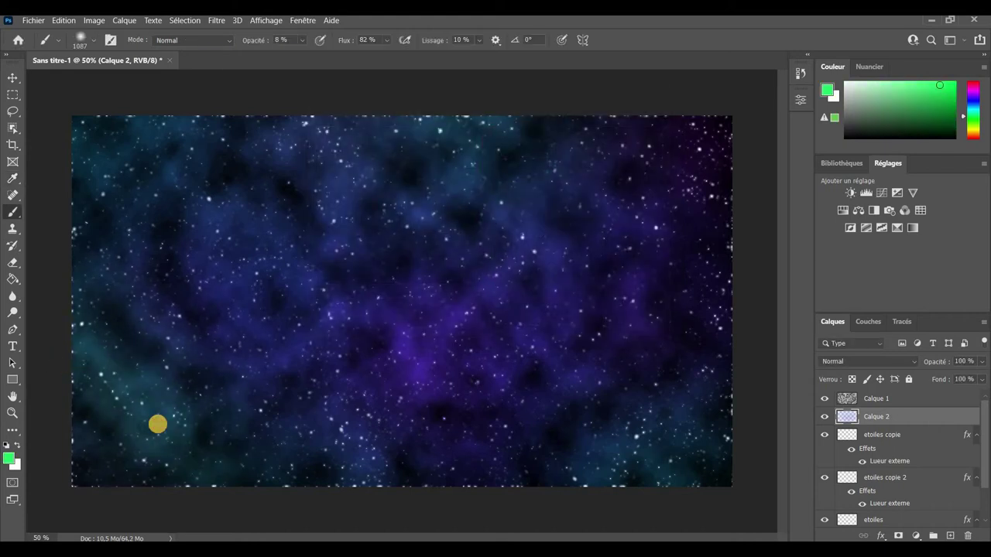
drag(438, 425, 392, 404)
mouse_move(563, 153)
mouse_down()
mouse_move(592, 177)
mouse_move(185, 189)
mouse_move(171, 233)
mouse_up()
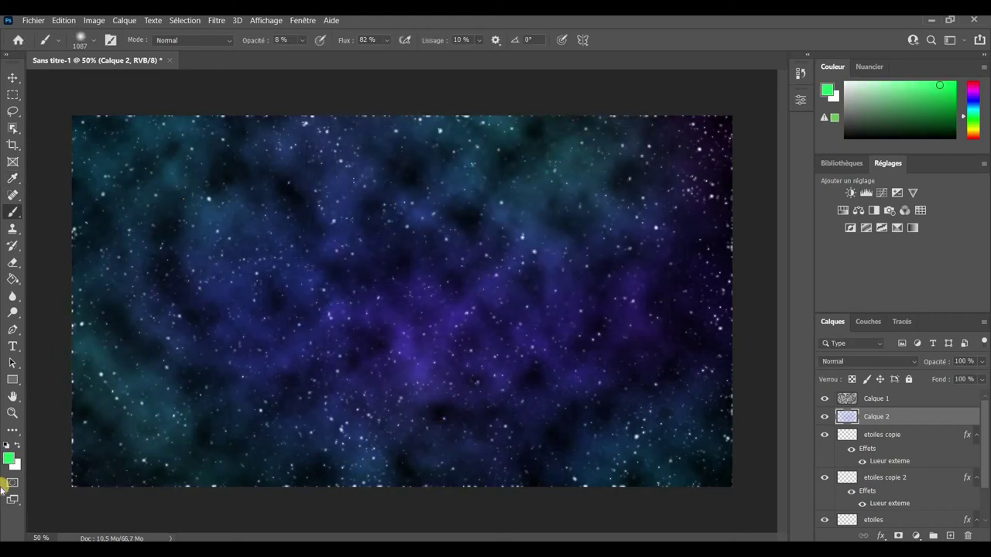
click(13, 77)
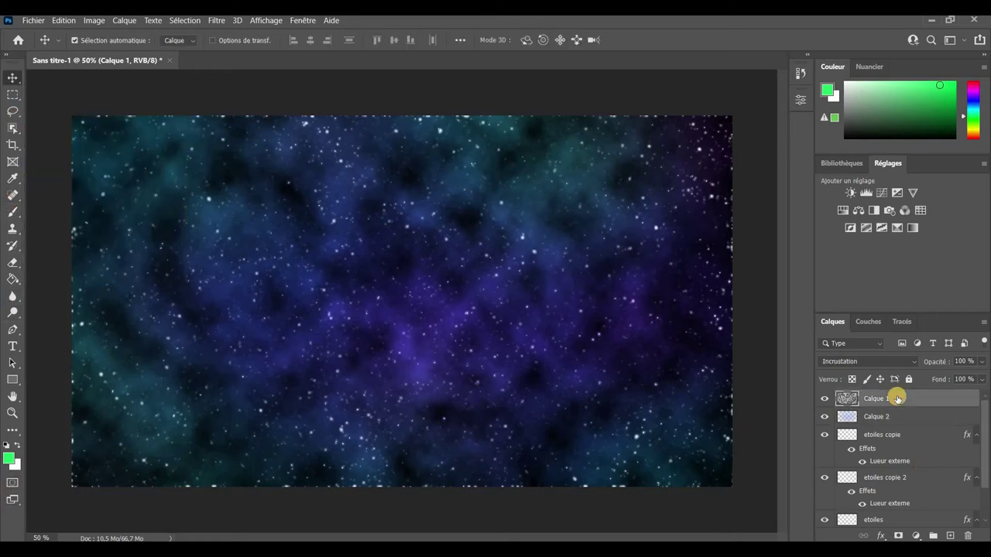
- Blur the Calque 1 clouds with a Flou gaussien of about 13.9 px radius
click(216, 20)
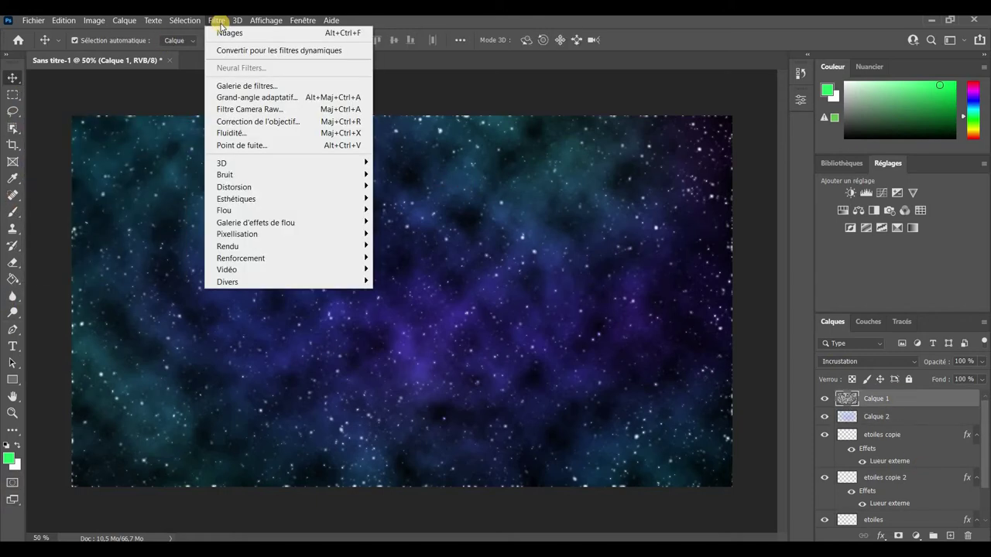
mouse_move(232, 210)
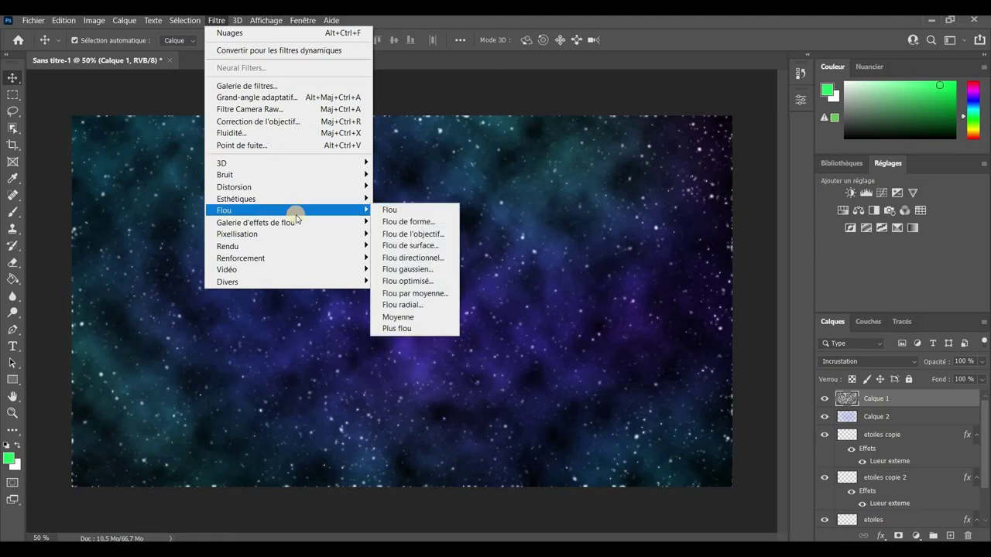
click(404, 270)
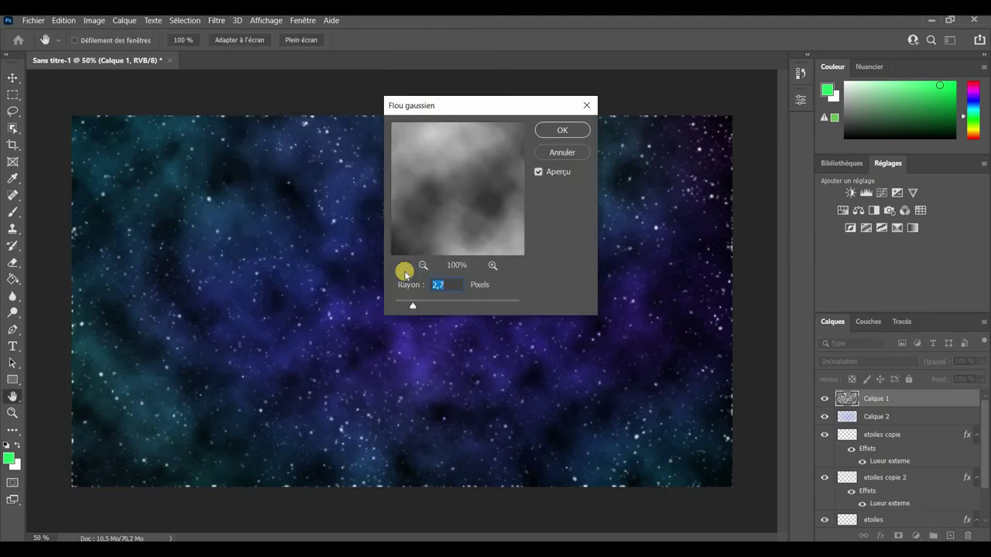
drag(411, 307, 438, 307)
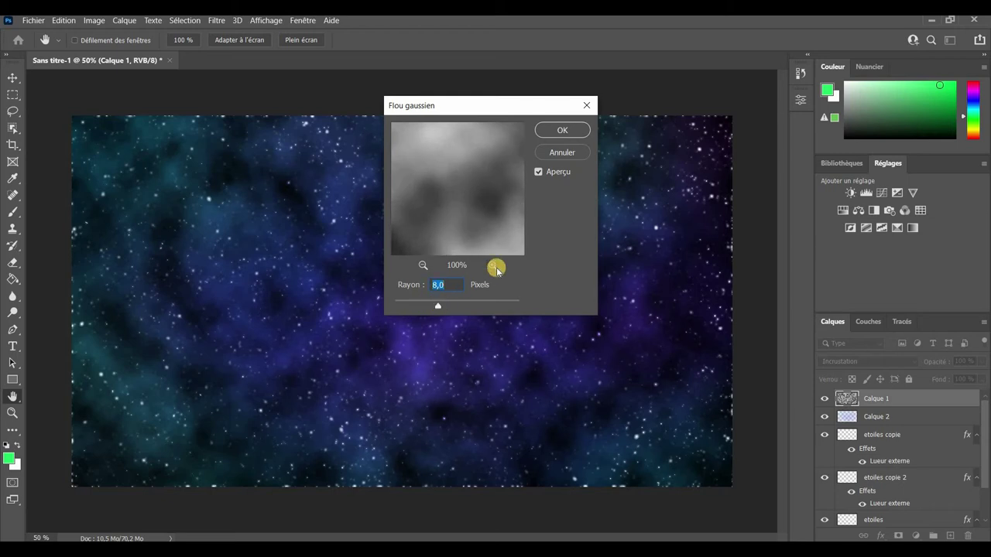
drag(443, 308, 446, 308)
click(565, 129)
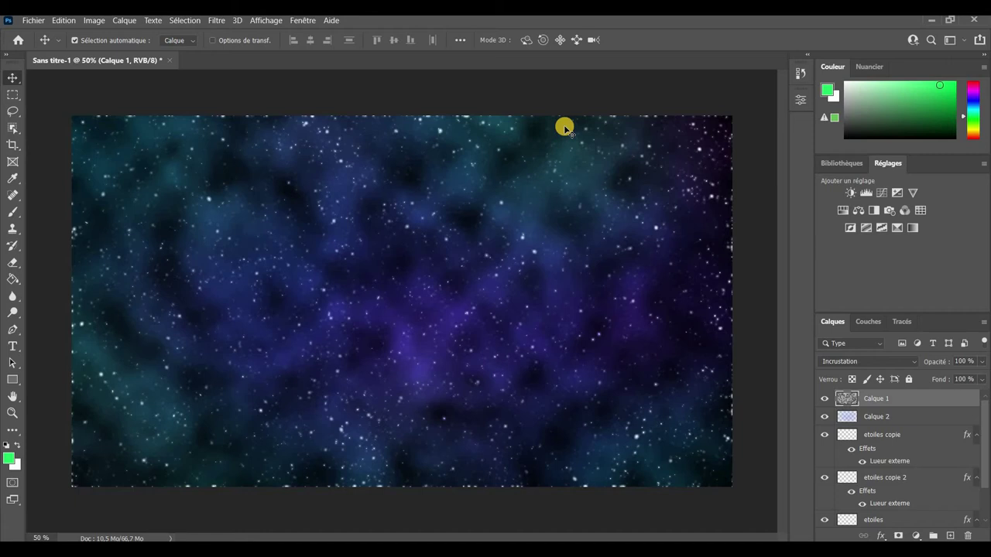
click(216, 20)
mouse_move(224, 211)
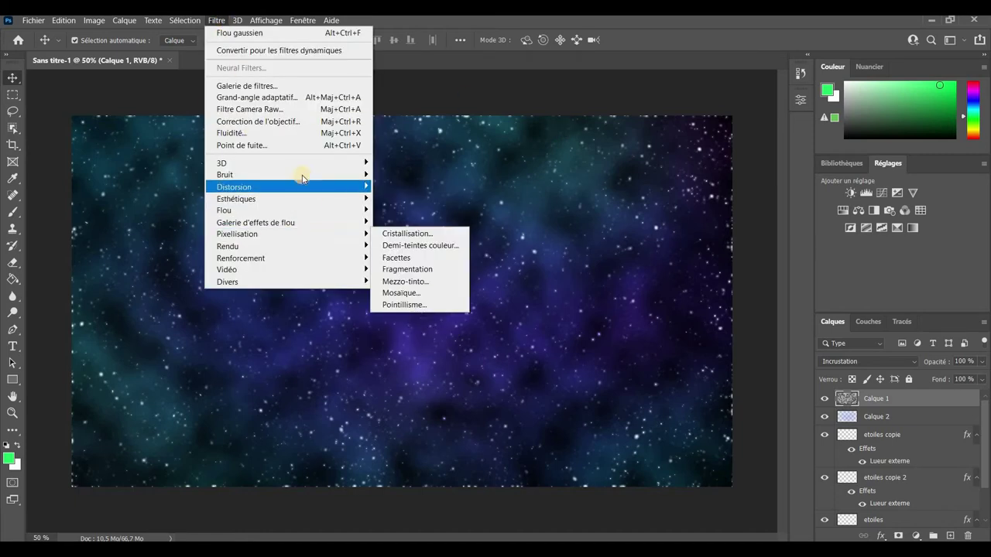
- Smear the cloud texture with six Forward Warp strokes in Fluidité and apply it
click(290, 134)
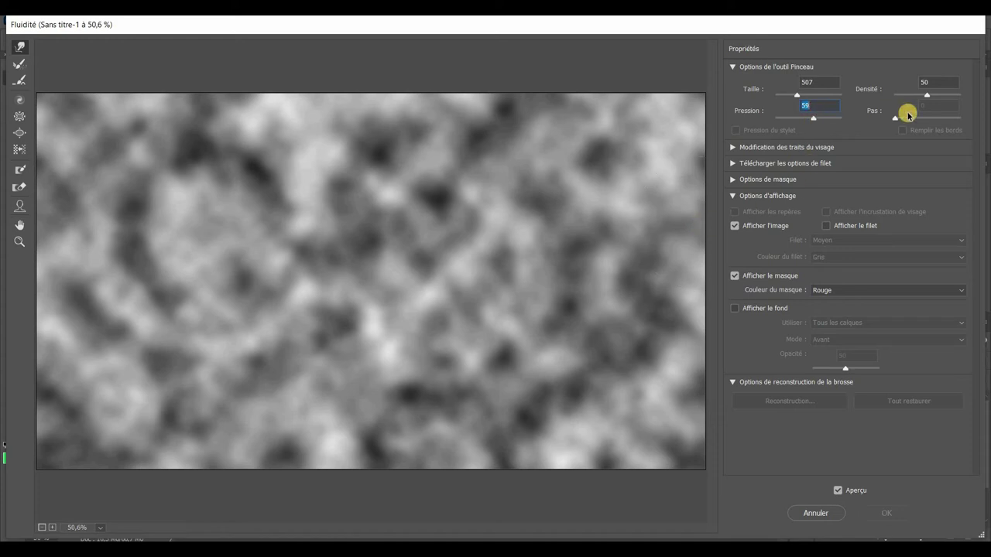
drag(275, 194, 170, 224)
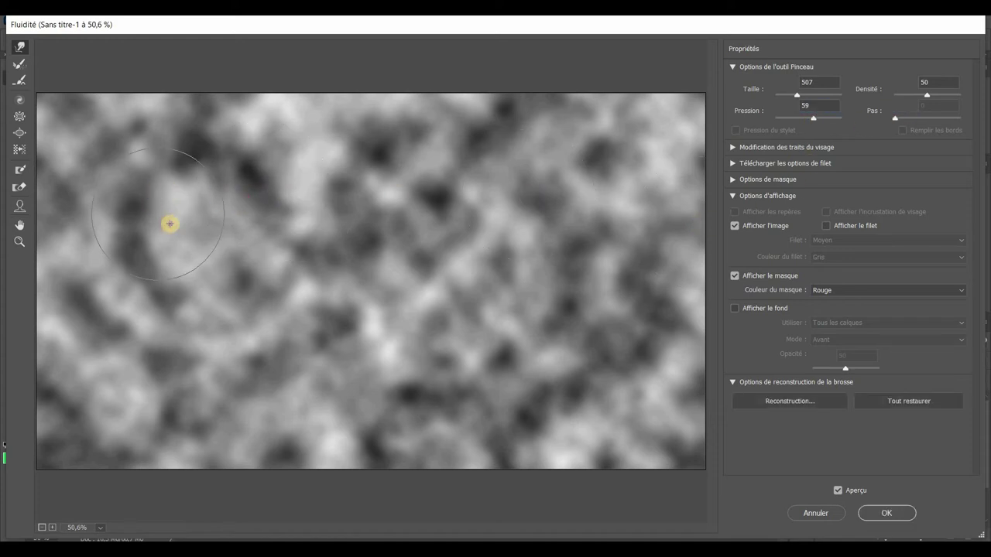
drag(109, 290, 315, 263)
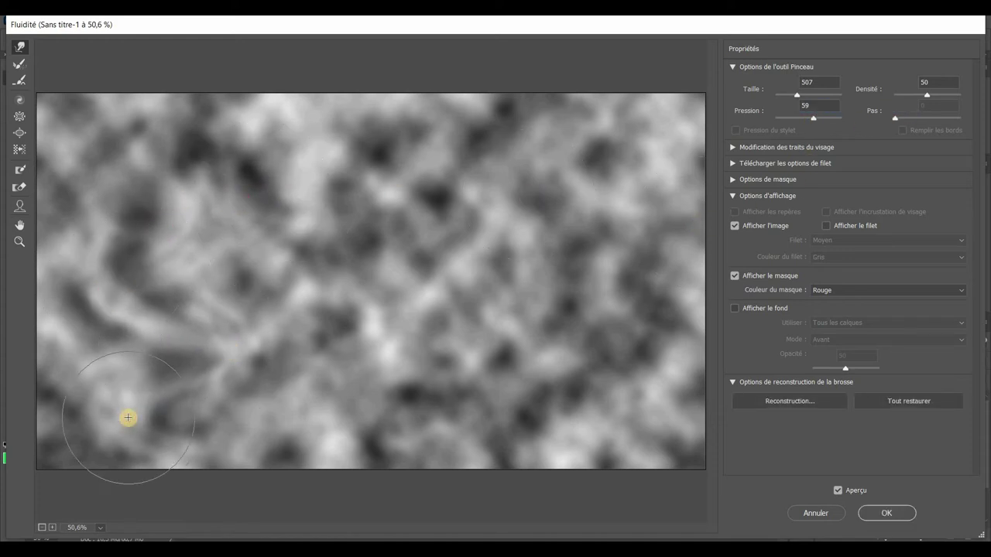
drag(317, 186, 369, 378)
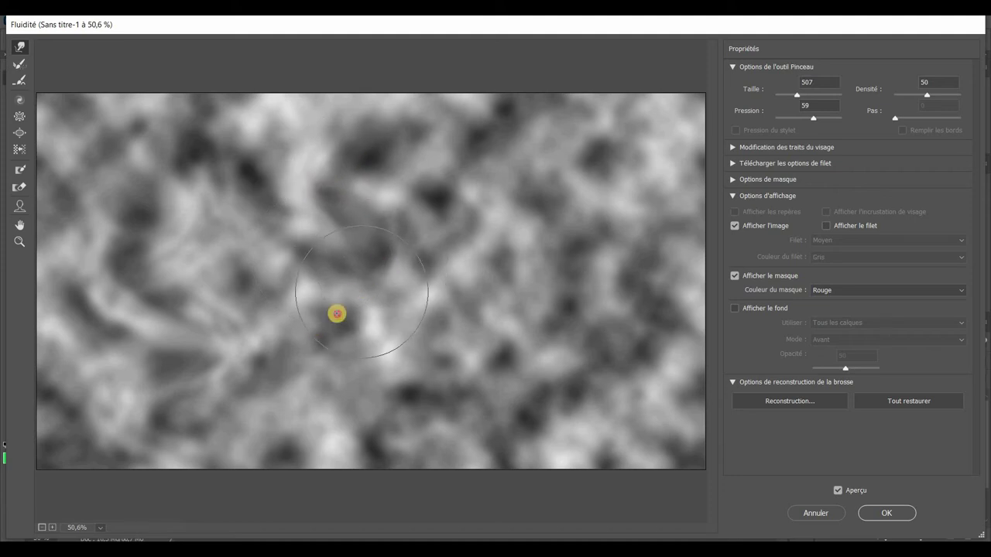
mouse_move(505, 136)
mouse_down()
mouse_move(481, 251)
mouse_move(533, 422)
mouse_up()
mouse_move(663, 152)
mouse_down()
mouse_move(501, 94)
mouse_move(671, 203)
mouse_up()
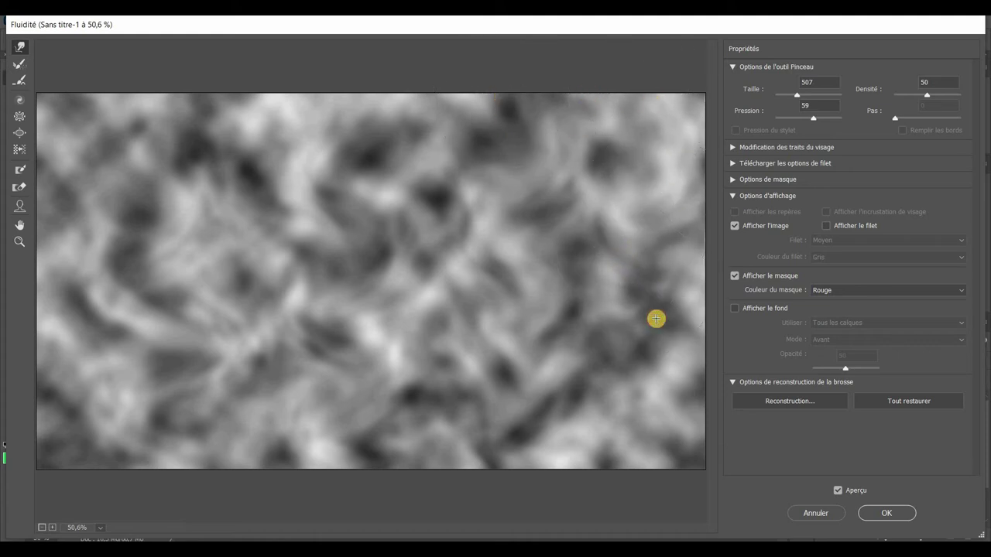
drag(630, 340, 632, 424)
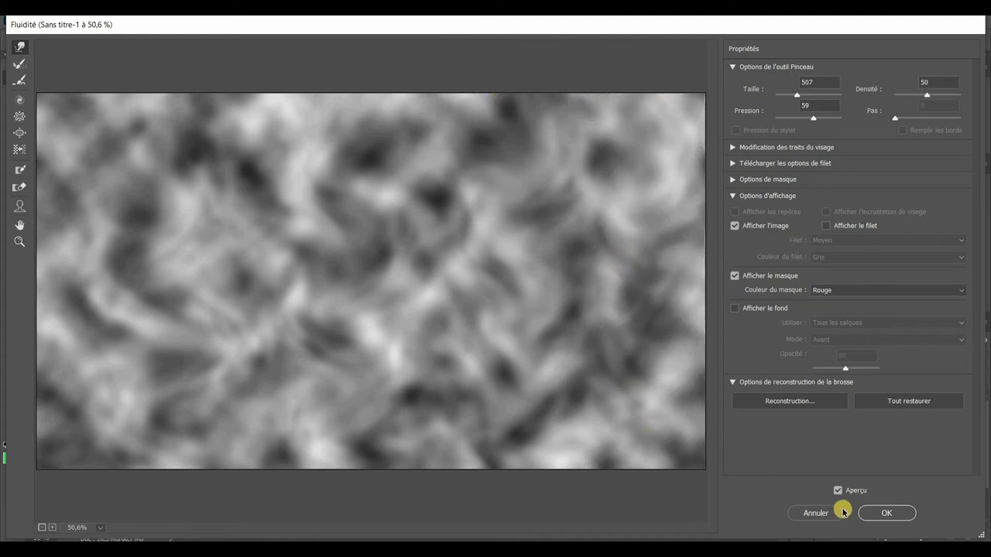
click(884, 513)
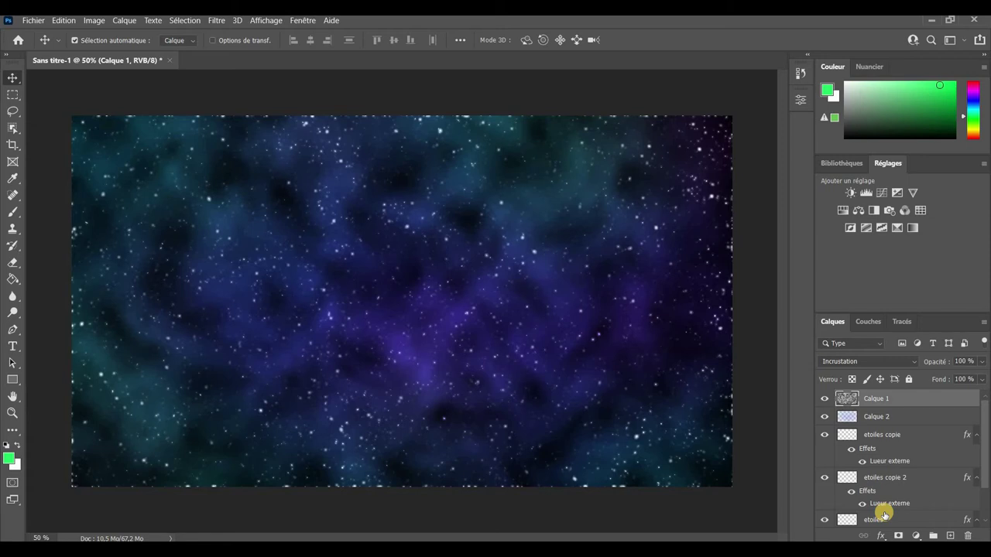
- Paint magenta ec23ee over the upper-left nebula on Calque 2
click(890, 419)
click(14, 211)
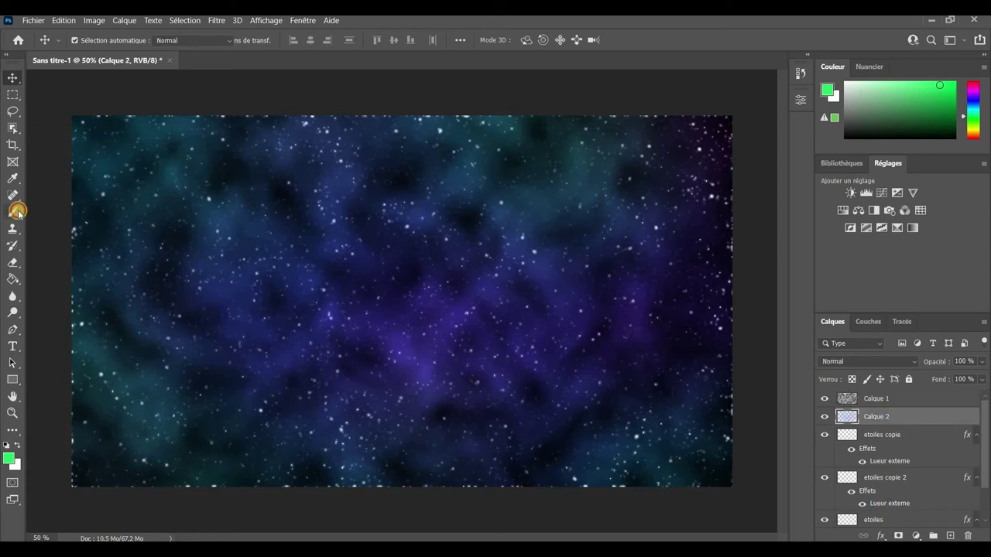
click(8, 461)
drag(488, 203, 488, 151)
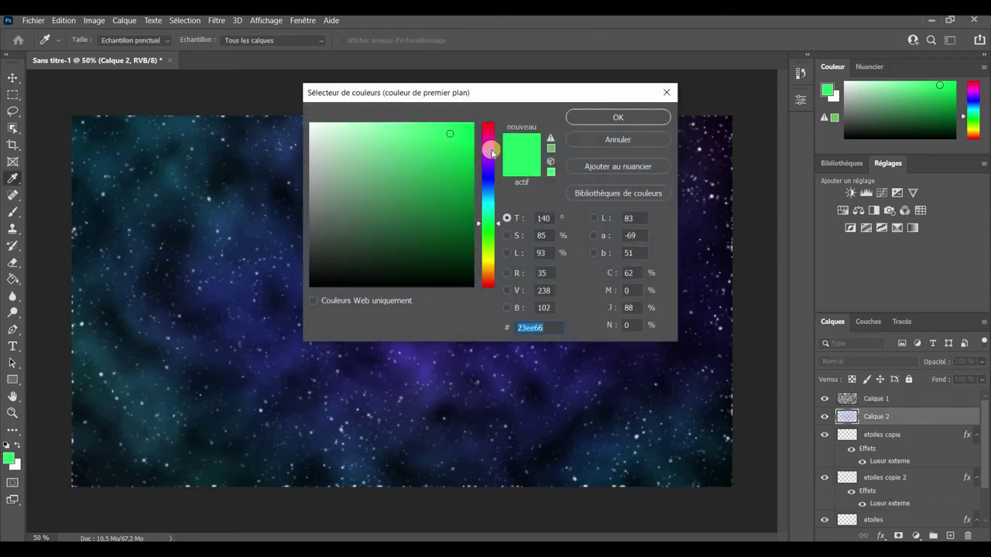
click(619, 118)
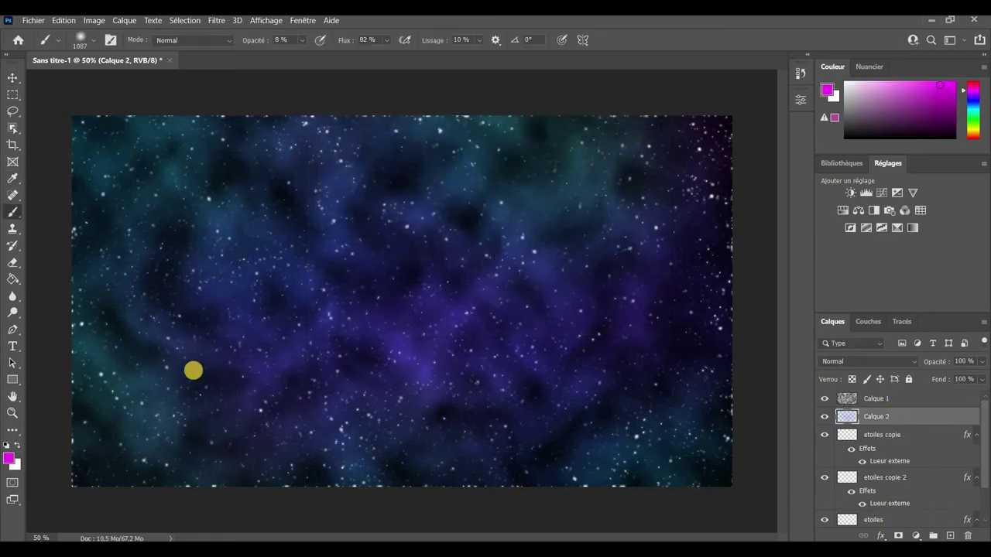
mouse_move(150, 194)
mouse_down()
mouse_move(185, 162)
mouse_move(281, 171)
mouse_move(110, 160)
mouse_move(72, 244)
mouse_up()
- Select the etoiles copie star layer and start a free transform
click(9, 78)
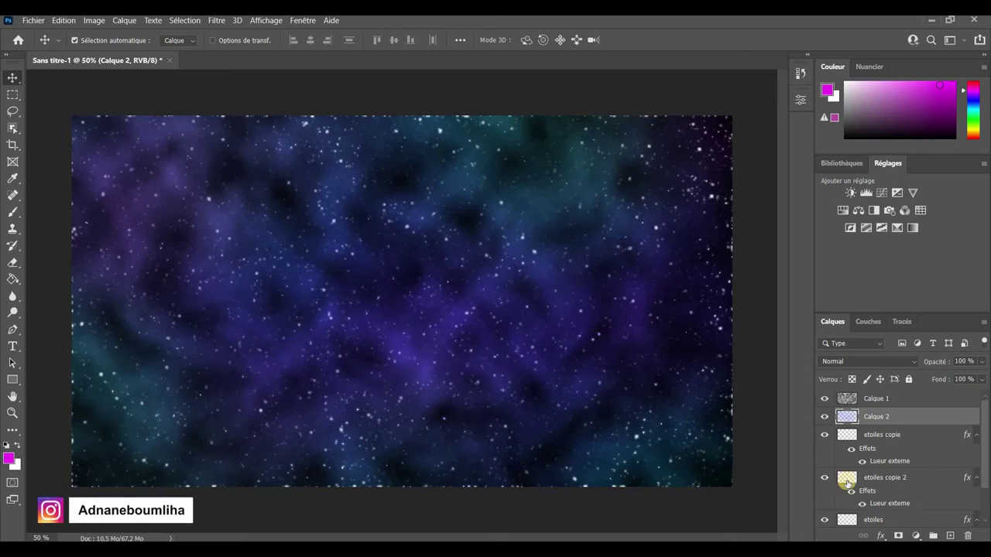
click(915, 437)
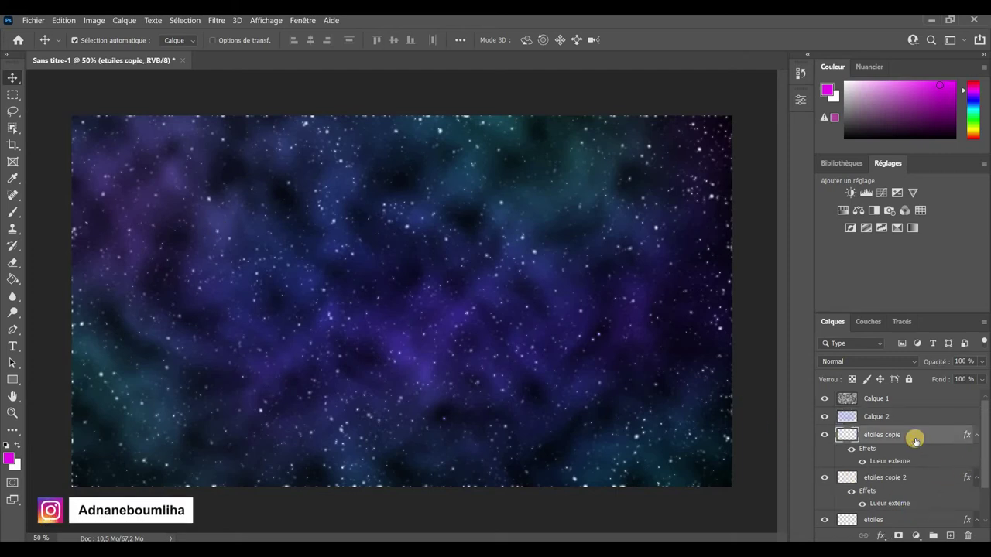
key(ctrl+t)
- Scale the etoiles copie stars to 102.16% and group the sky layers as 'sky'
drag(740, 111, 743, 103)
drag(637, 176, 637, 182)
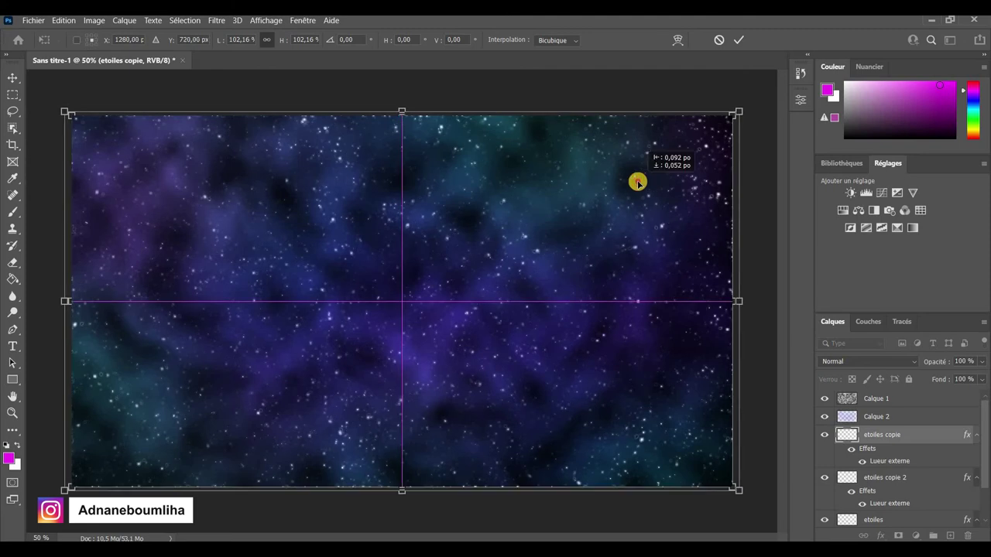
click(740, 39)
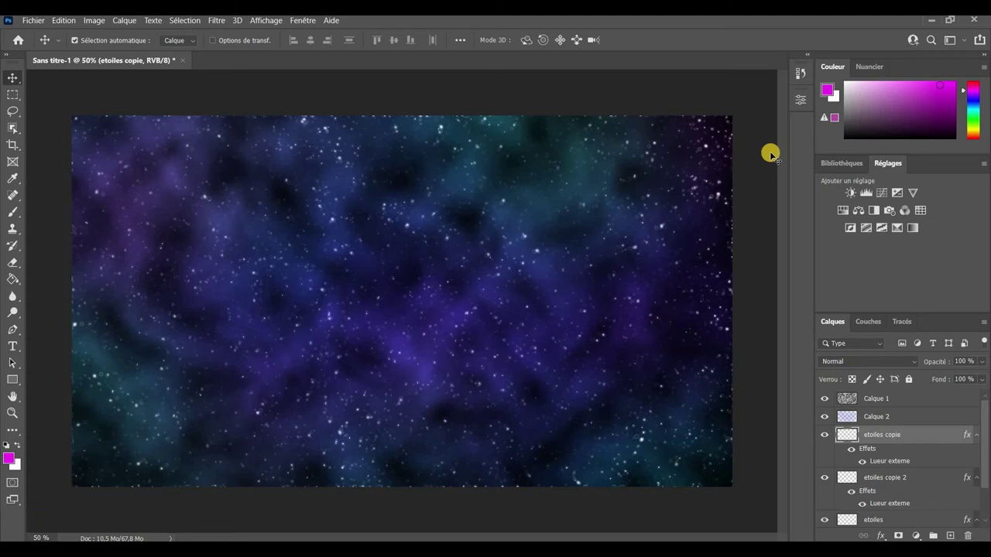
click(875, 401)
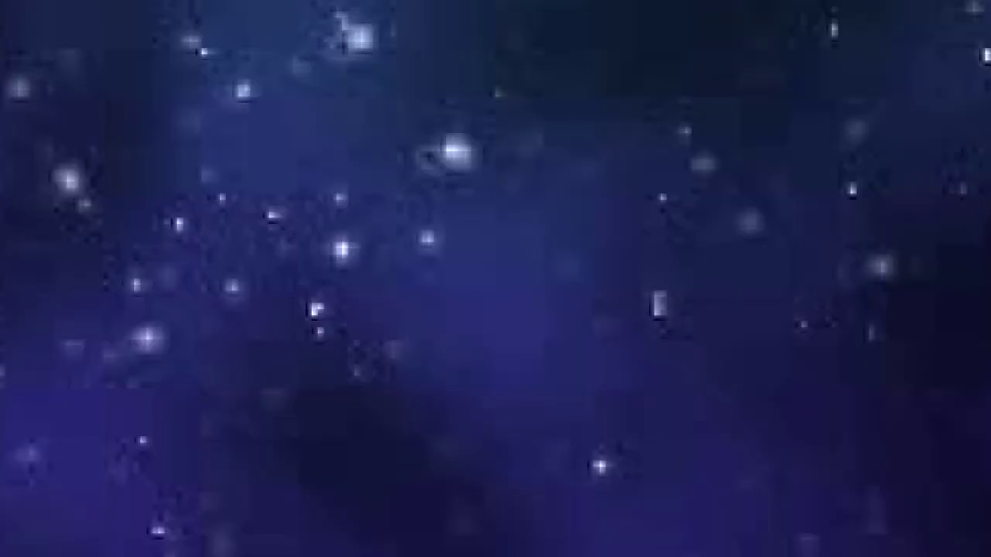
right_click(13, 379)
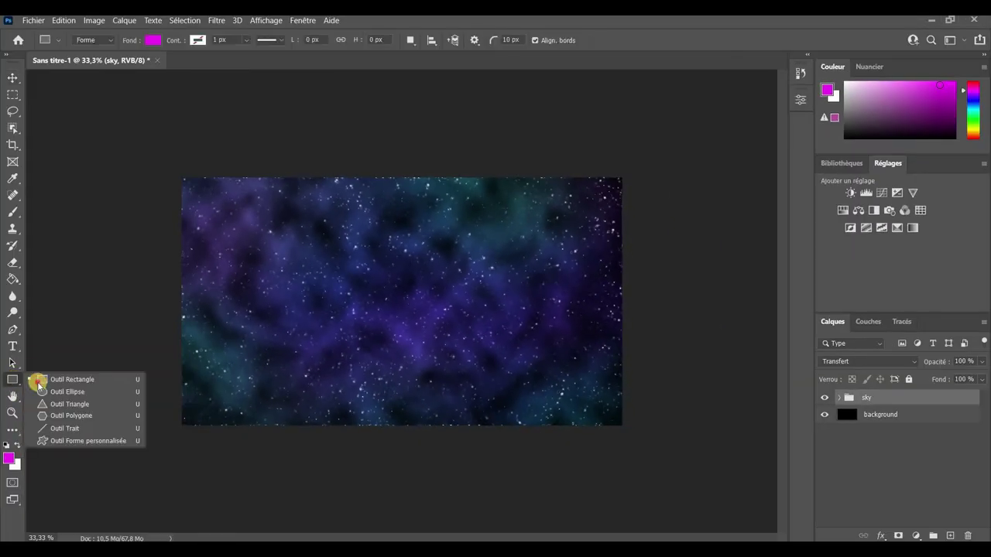
click(42, 391)
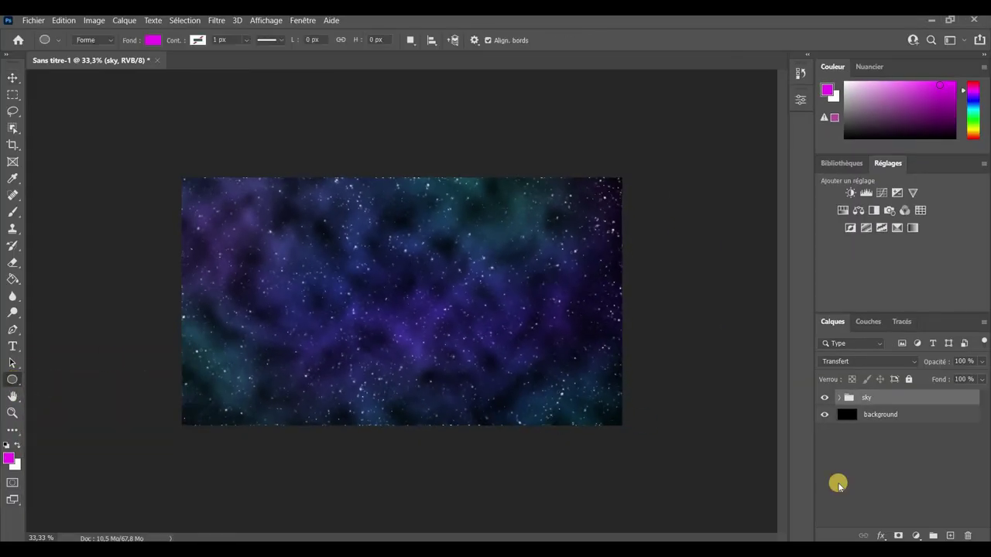
- Draw a circle at the canvas centre and give it a white fill
drag(341, 239, 465, 362)
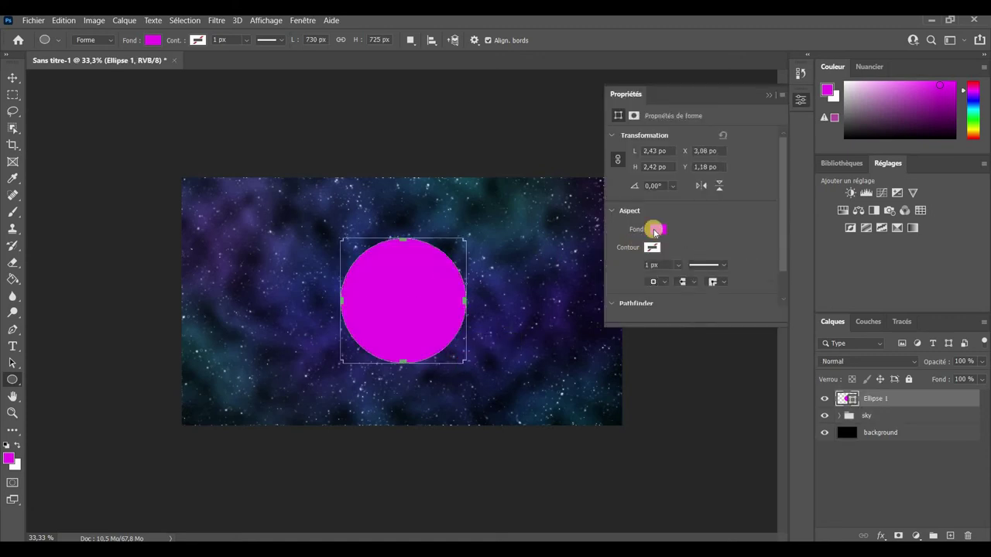
click(654, 230)
click(730, 294)
click(768, 95)
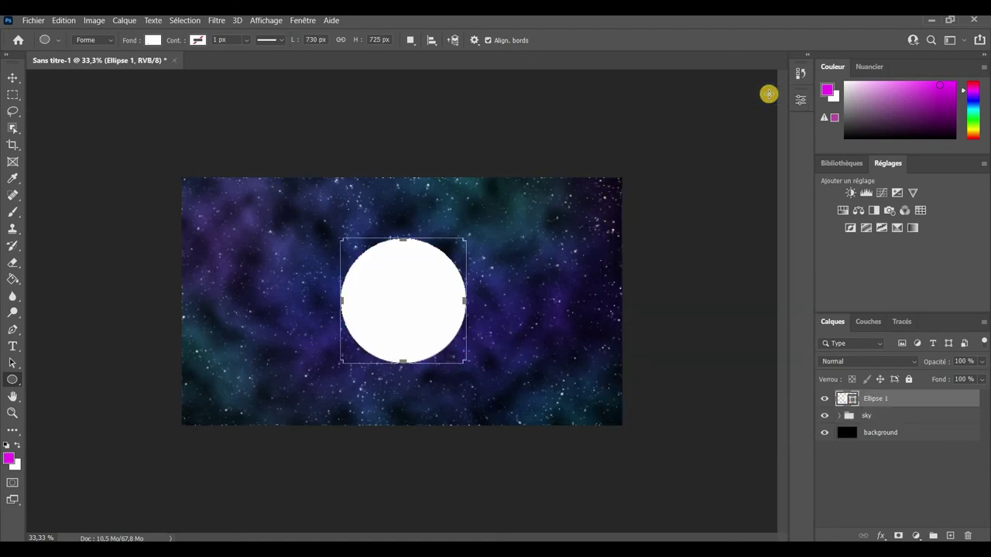
- Nudge the circle up and scale Ellipse 1 slightly larger
click(13, 77)
drag(467, 241, 468, 232)
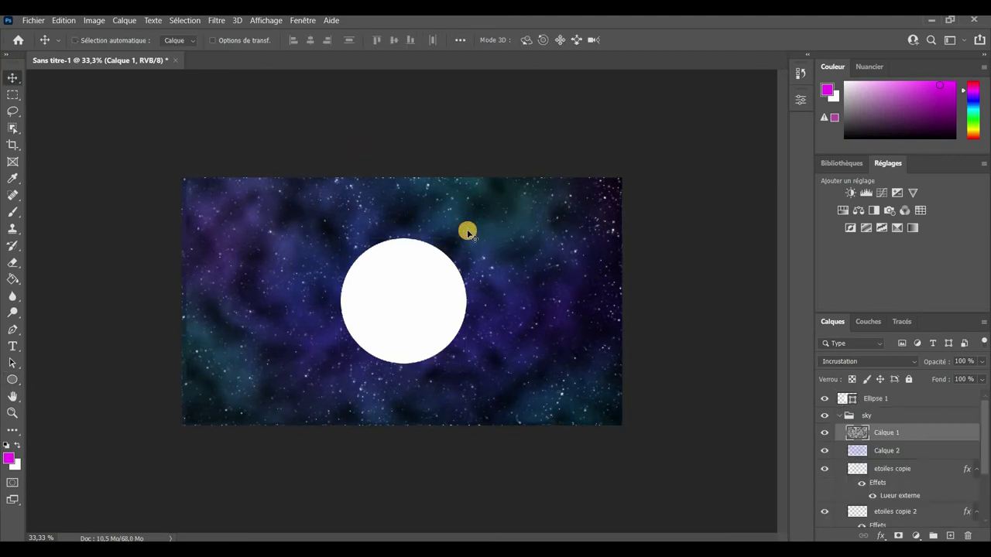
click(840, 415)
click(887, 397)
key(ctrl+t)
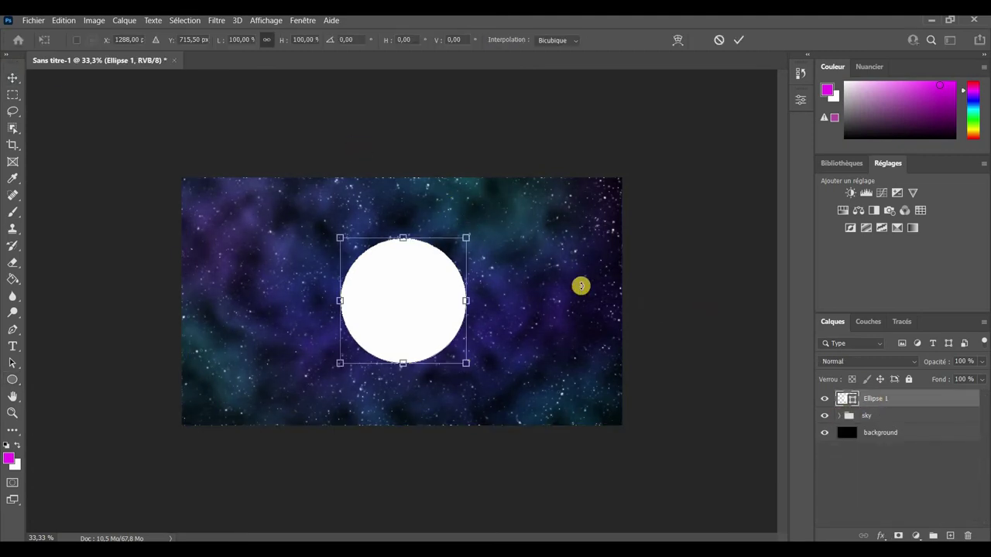
drag(465, 238, 480, 228)
click(738, 39)
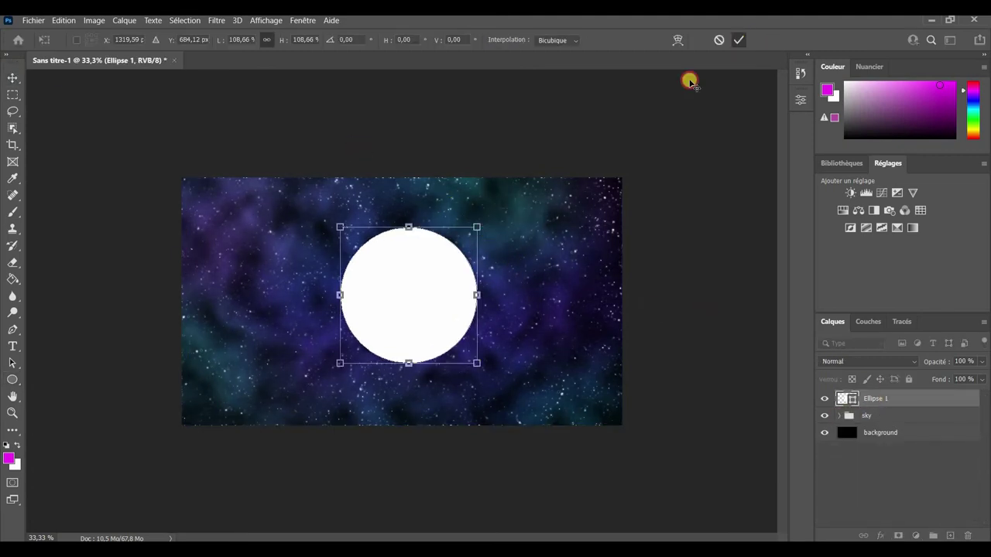
- Bring the rock photo into the document and shrink it over the circle
key(ctrl+plus)
key(ctrl+minus)
drag(418, 302, 405, 292)
mouse_move(653, 135)
mouse_down()
mouse_move(411, 295)
mouse_move(491, 221)
mouse_move(498, 227)
mouse_up()
- Rasterize the placed rock photo and desaturate it to grey
click(747, 39)
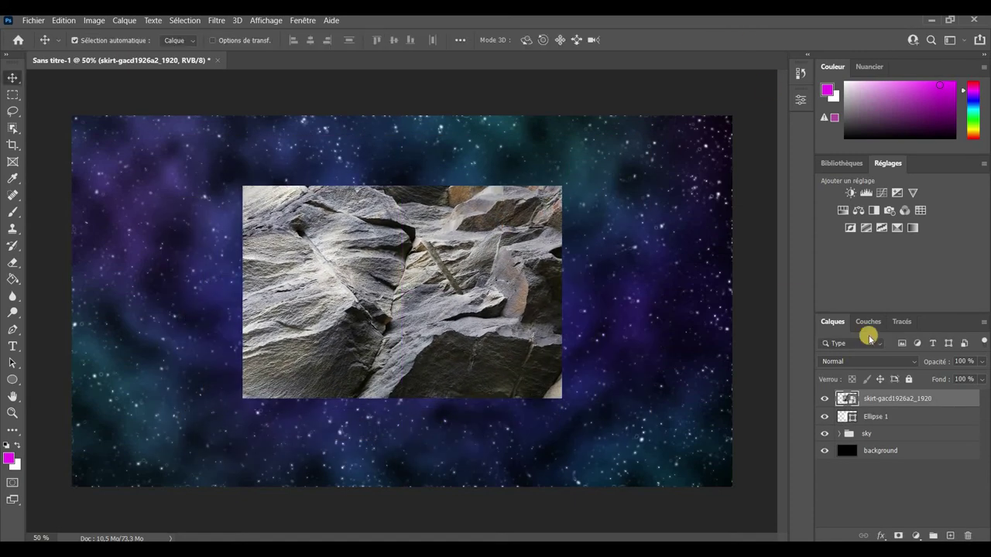
right_click(887, 398)
click(774, 252)
click(94, 21)
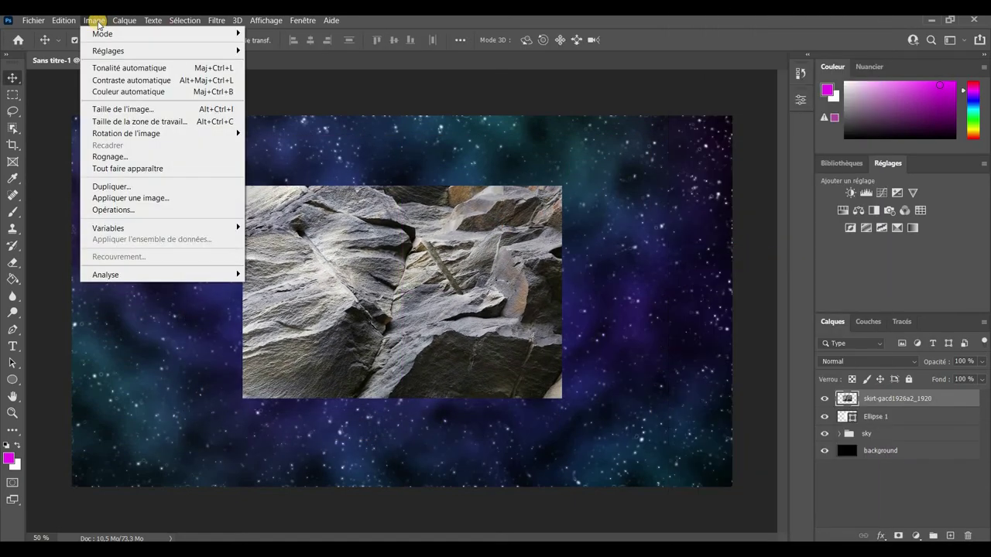
click(316, 287)
- Spherize the rock within the circle selection and mask it to that circle
ctrl+click(847, 416)
click(213, 21)
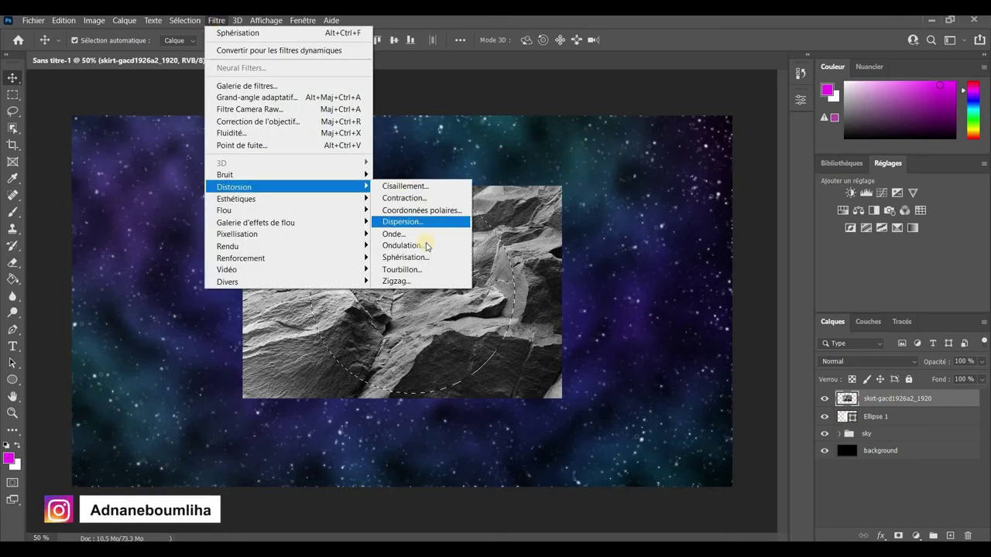
click(410, 253)
click(588, 136)
click(900, 535)
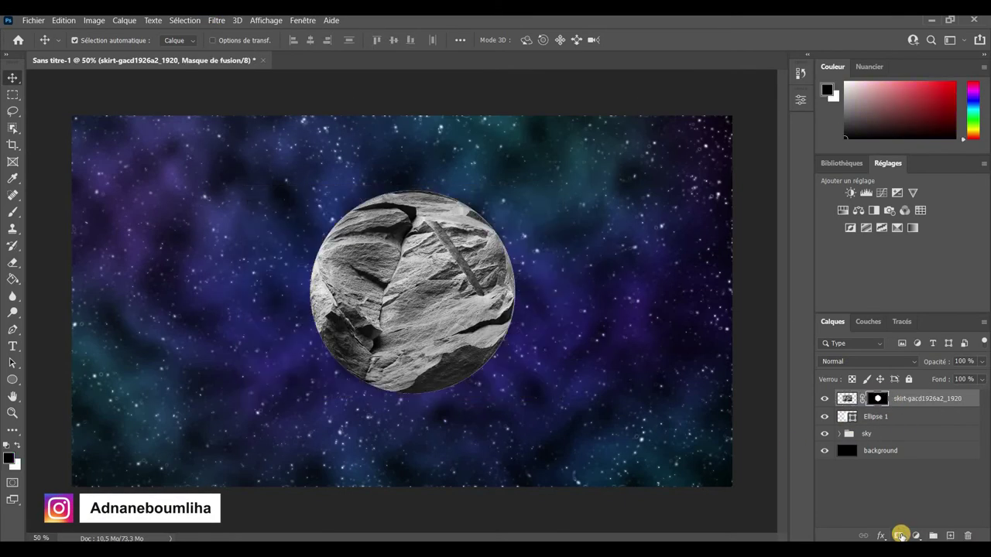
key(ctrl+plus)
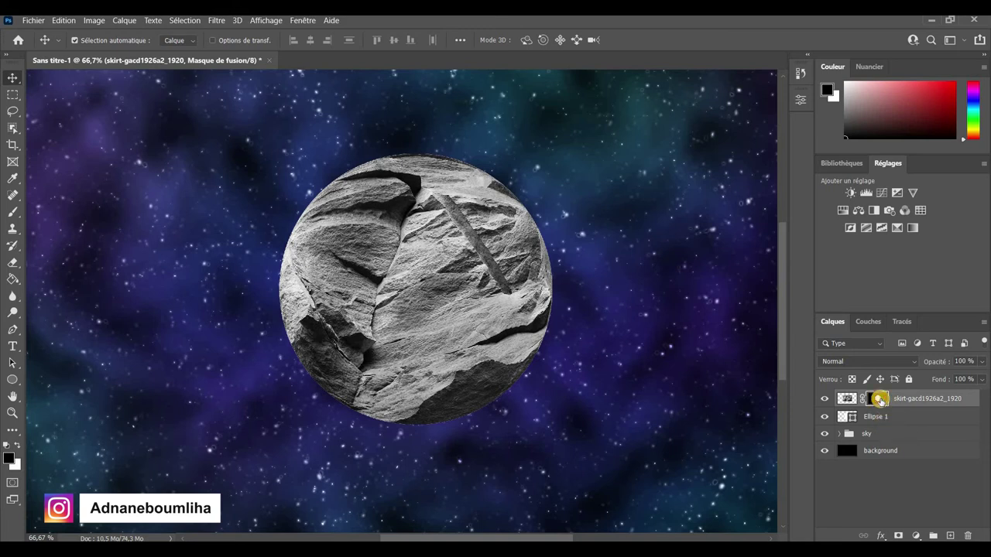
- Delete Ellipse 1 and soften the rock planet with a 3.1 px Gaussian blur
click(895, 417)
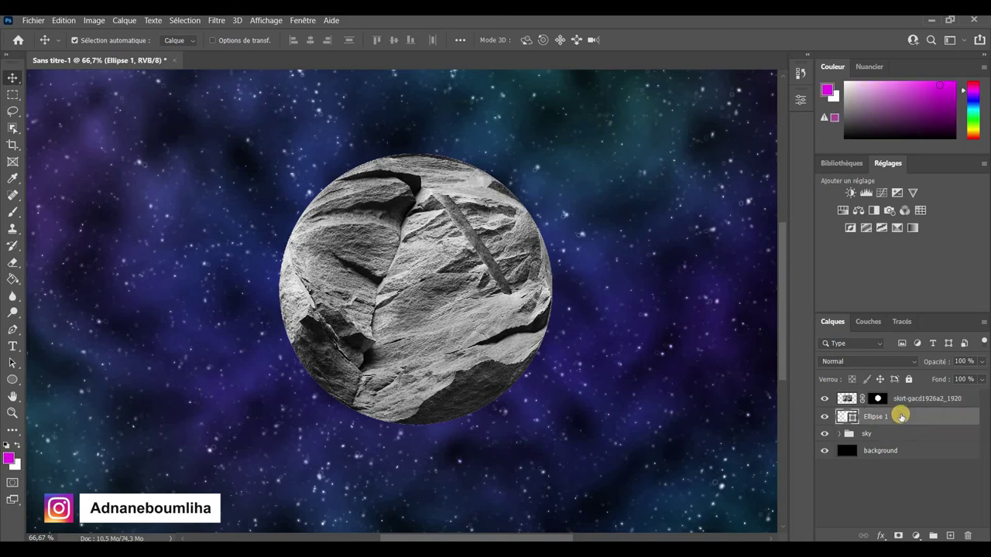
key(Delete)
click(925, 399)
click(213, 22)
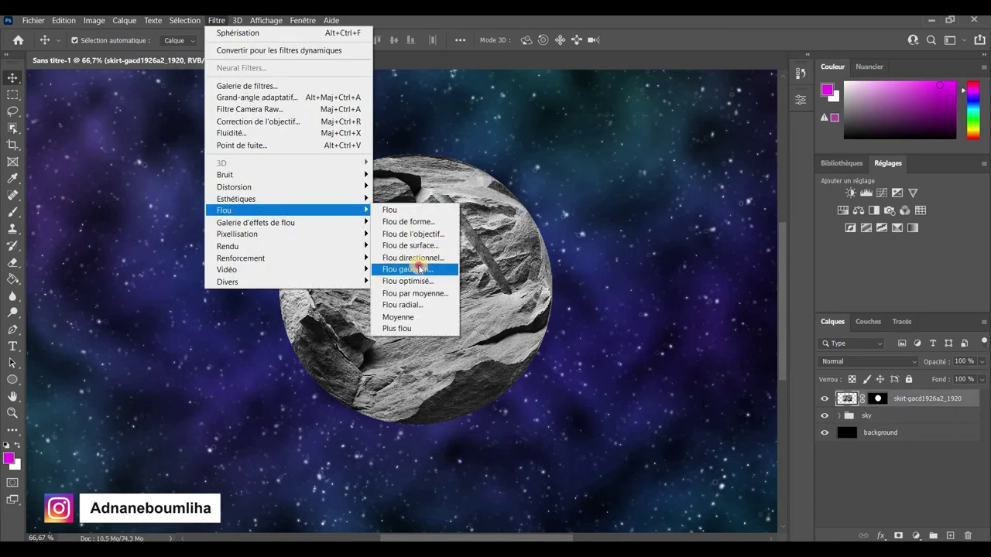
click(426, 260)
mouse_move(493, 108)
mouse_down()
mouse_move(673, 132)
mouse_move(688, 123)
mouse_up()
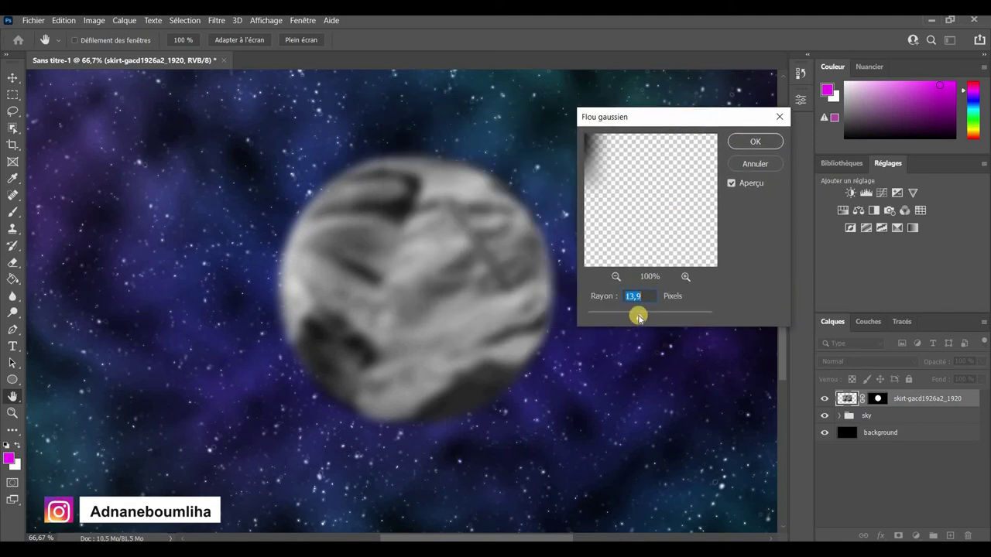
drag(639, 317, 610, 317)
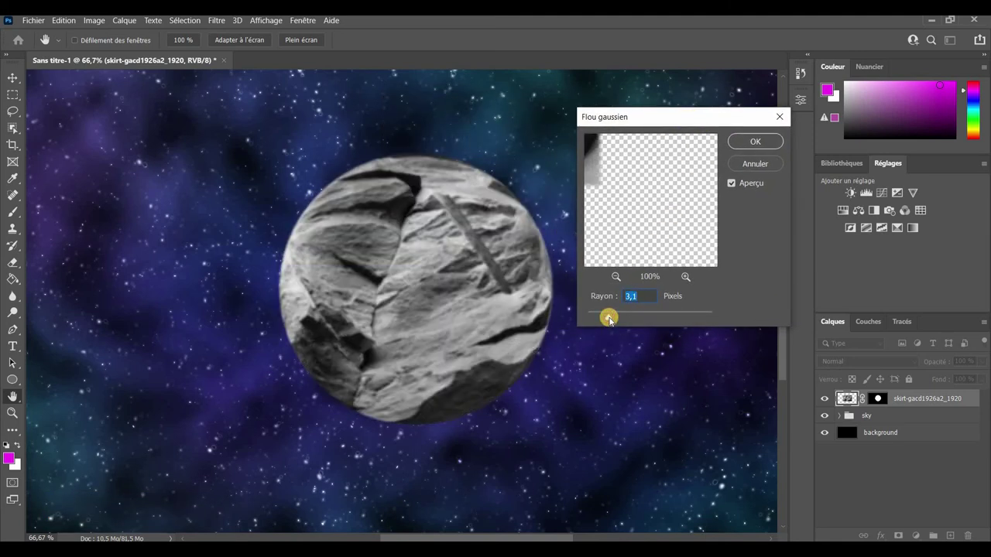
click(771, 142)
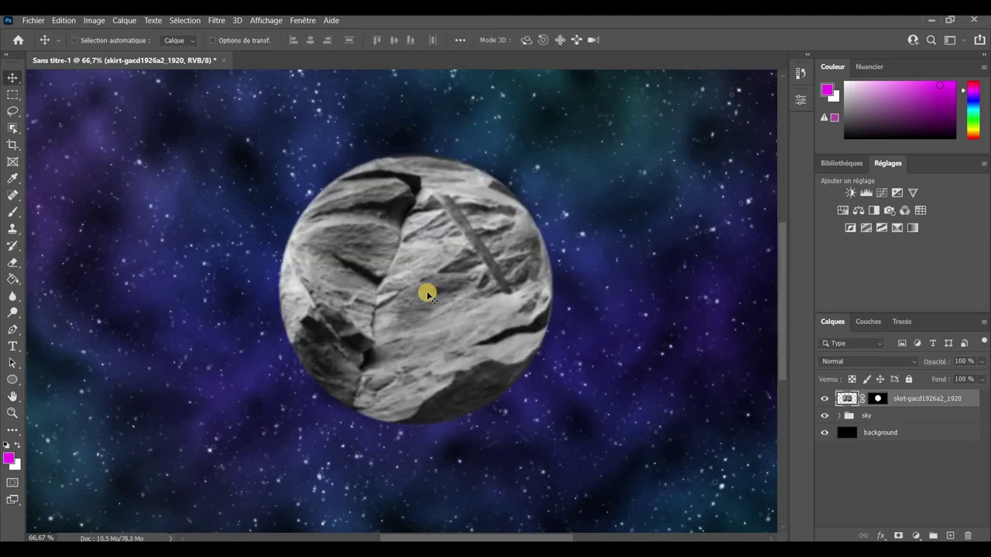
key(ctrl+minus)
key(v)
right_click(908, 399)
- Convert the planet to a smart object and apply Luminosité/Contraste -8 and 34
click(765, 182)
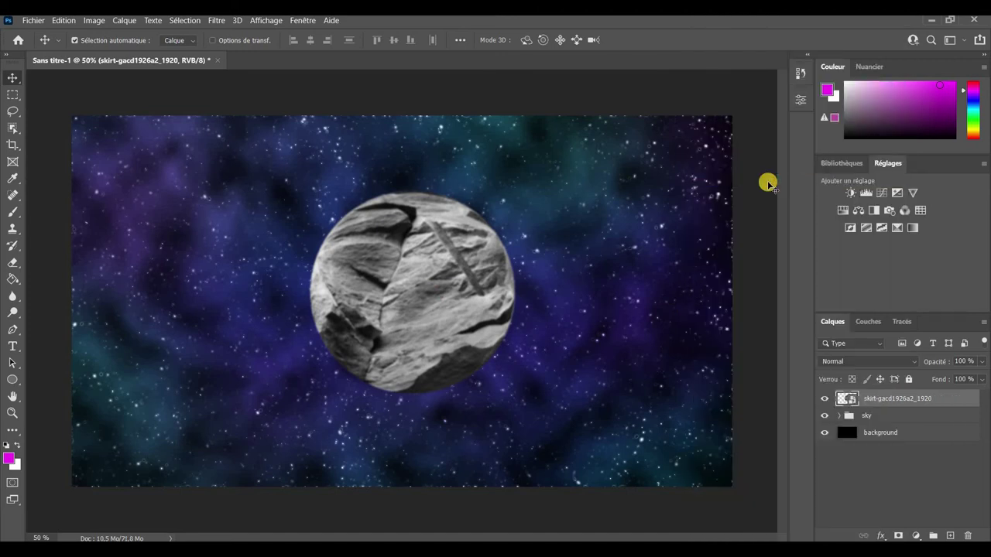
click(100, 20)
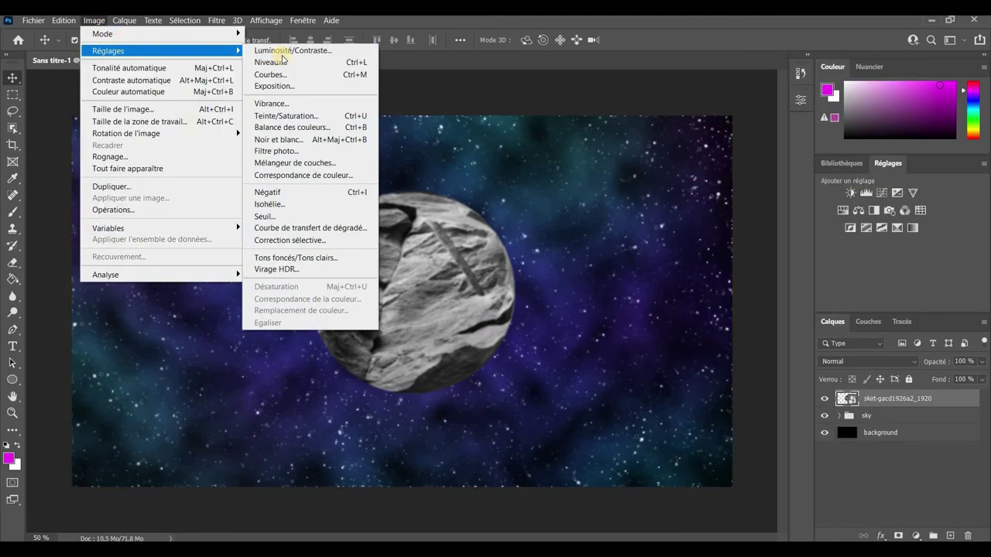
click(284, 49)
drag(500, 139, 672, 129)
drag(631, 165, 627, 163)
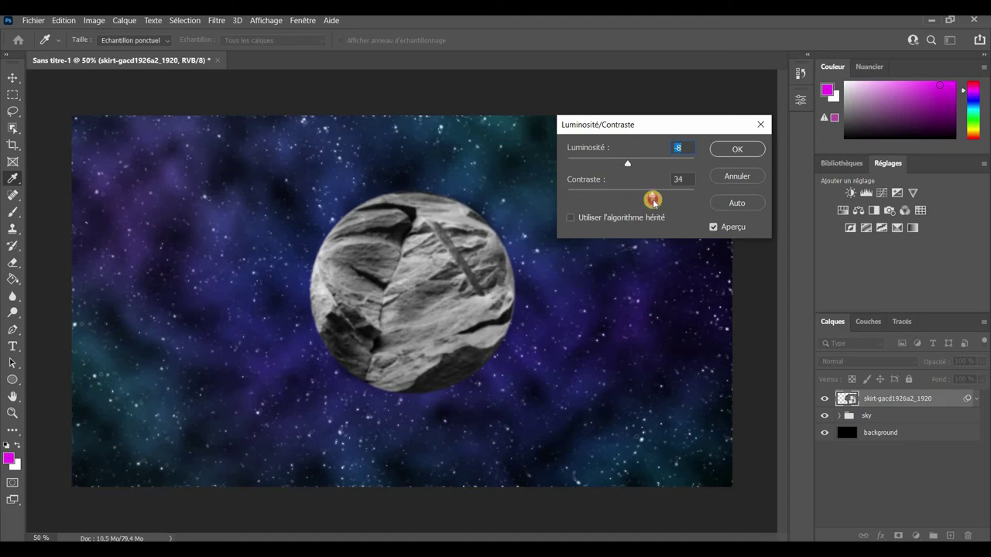
click(713, 226)
click(737, 149)
- Apply Niveaux to the planet with input levels 13, 0.90 and 228
click(96, 21)
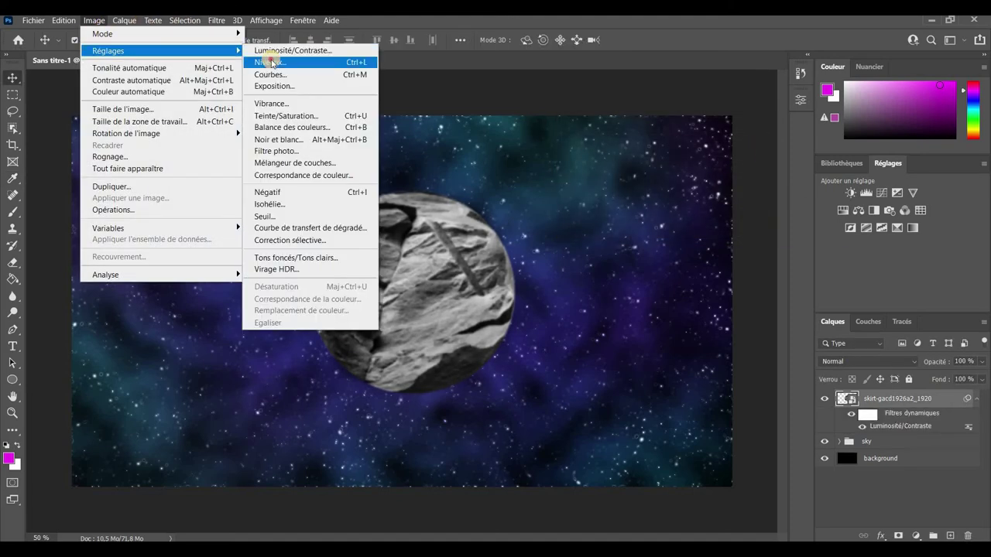
click(267, 61)
drag(462, 93, 634, 52)
drag(526, 203, 529, 203)
drag(682, 202, 665, 203)
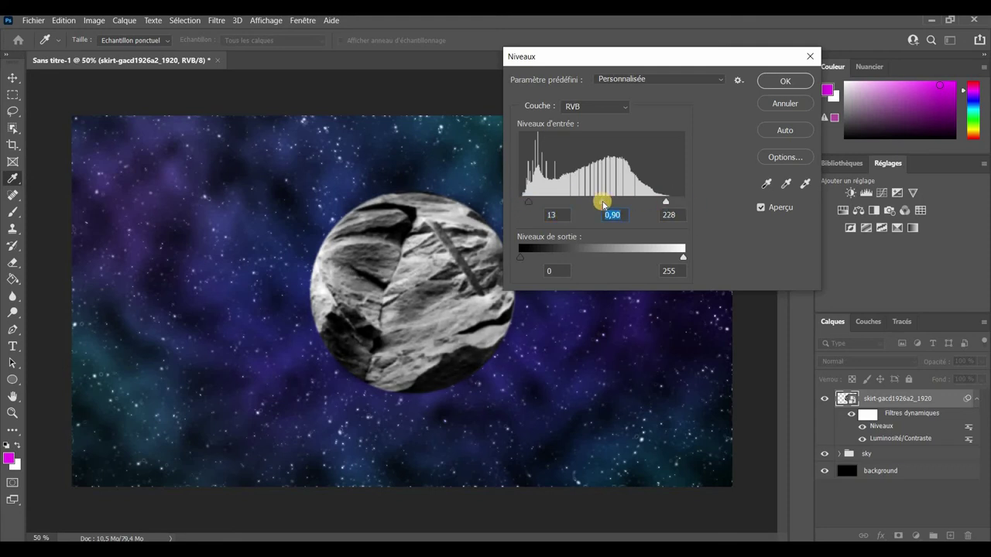
click(799, 81)
- Give the planet a light blue Superposition outer glow at 54% opacity, 174 px
right_click(874, 408)
click(880, 411)
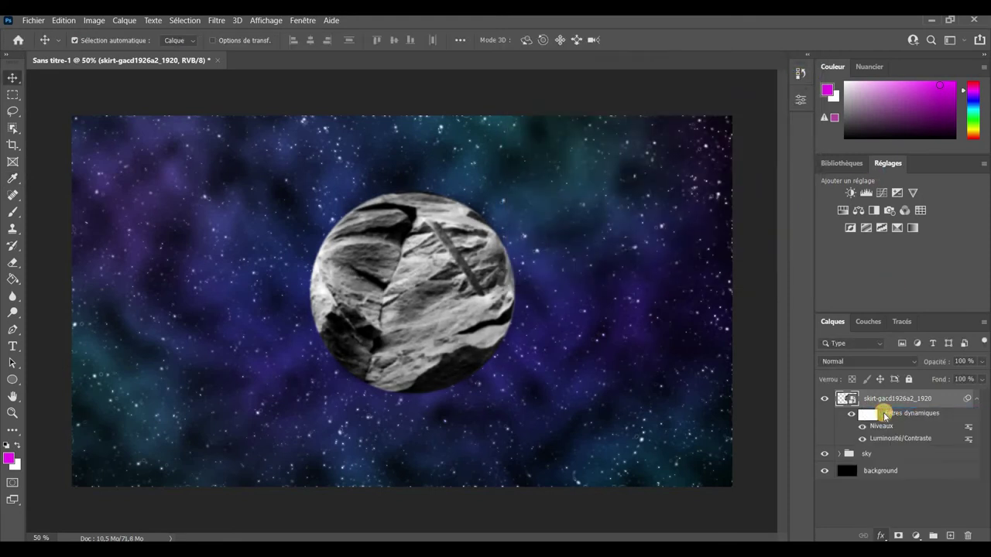
click(519, 296)
click(846, 327)
drag(641, 62, 693, 50)
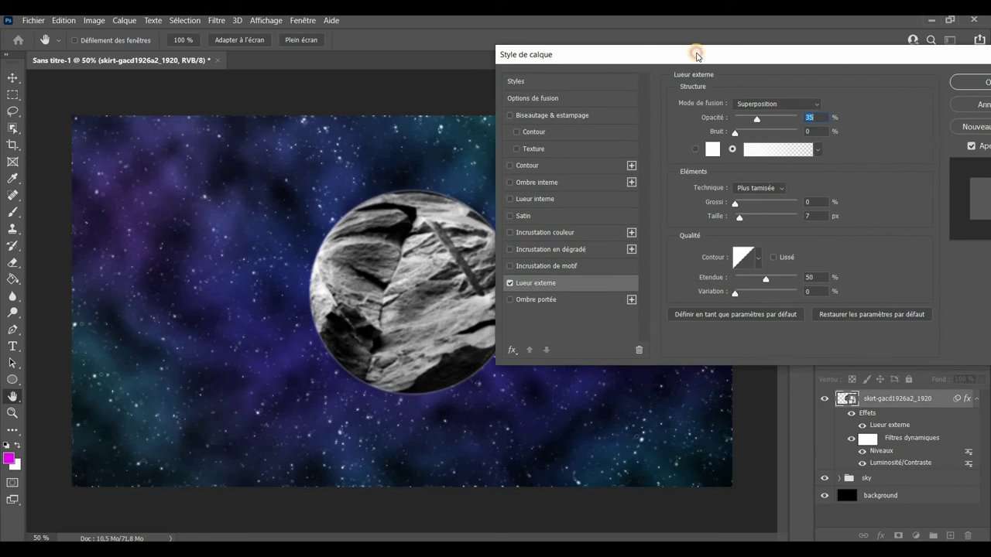
drag(737, 221, 772, 219)
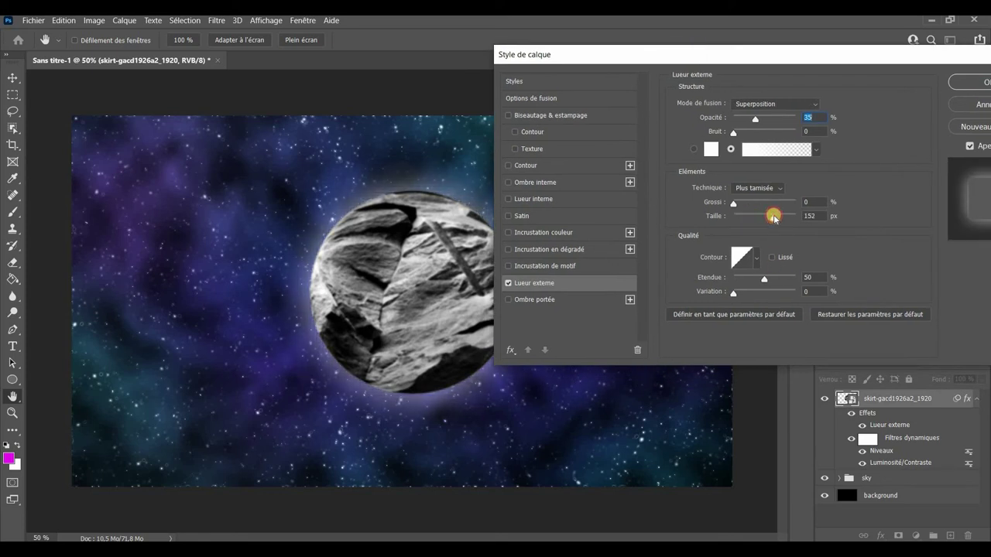
drag(756, 120, 767, 122)
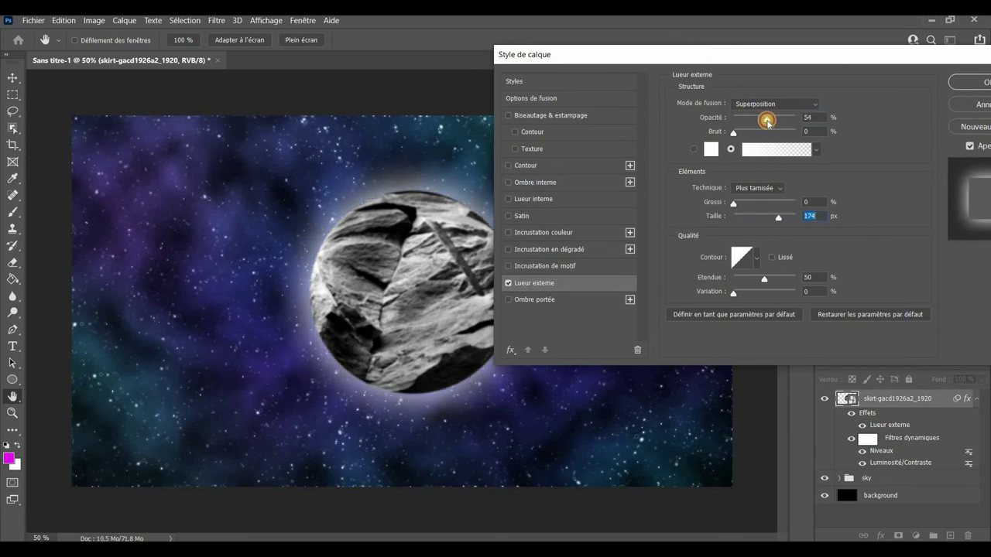
click(711, 151)
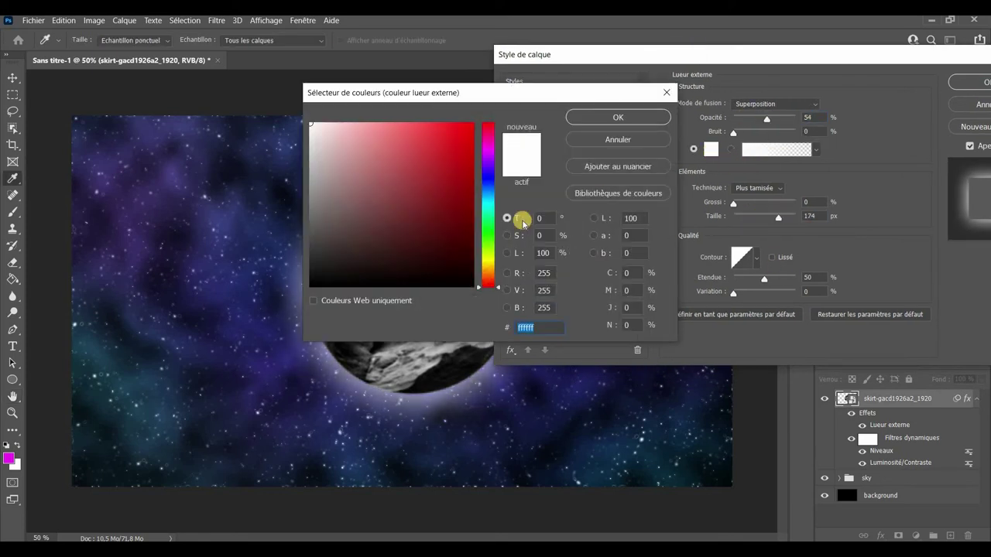
click(488, 181)
click(390, 135)
click(585, 115)
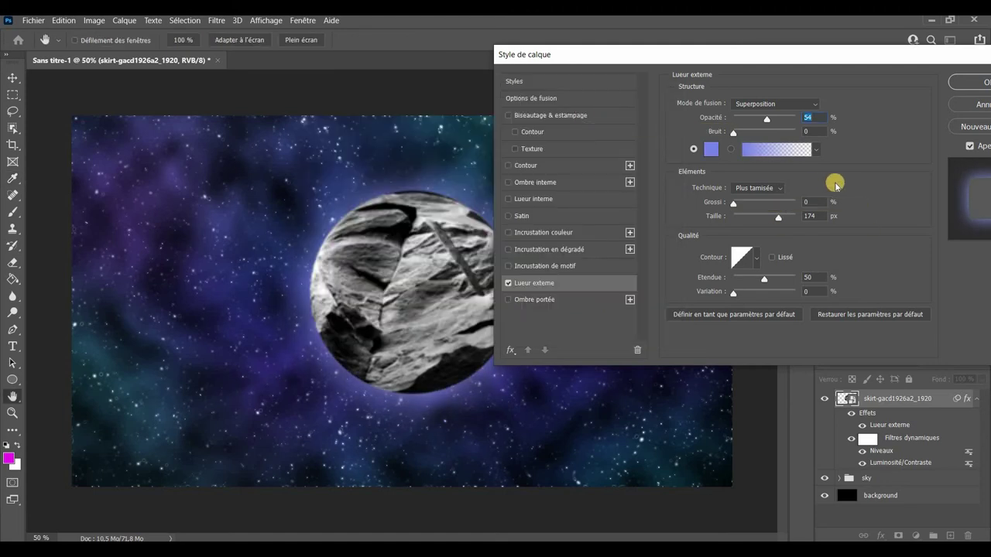
click(966, 82)
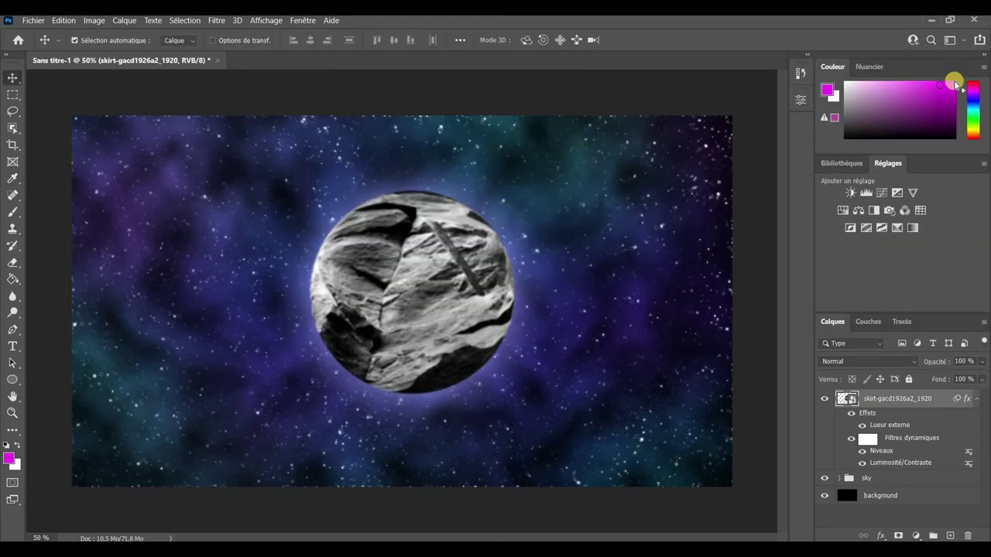
drag(897, 314, 899, 300)
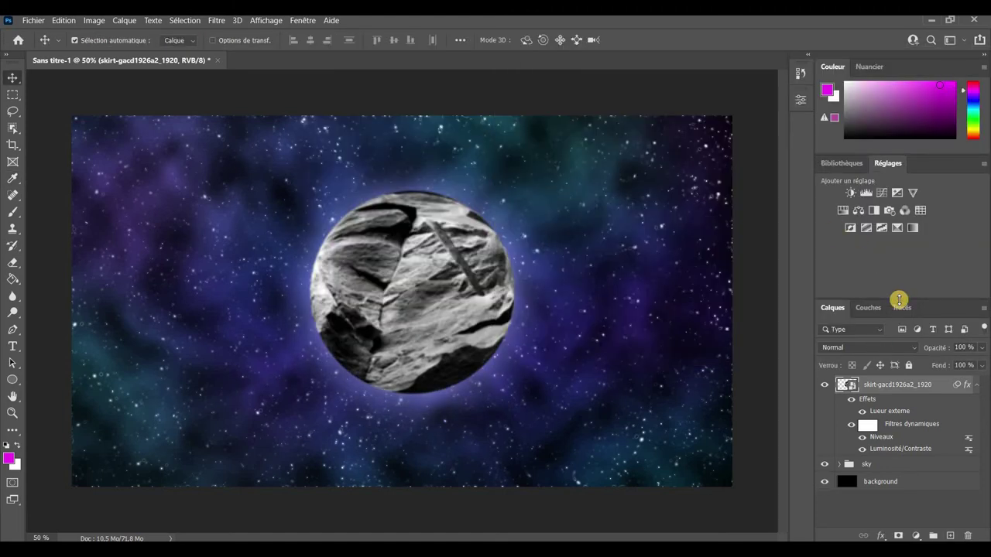
- Add a clipped Teinte/Saturation layer colourizing the planet at hue 260, saturation 25
click(842, 210)
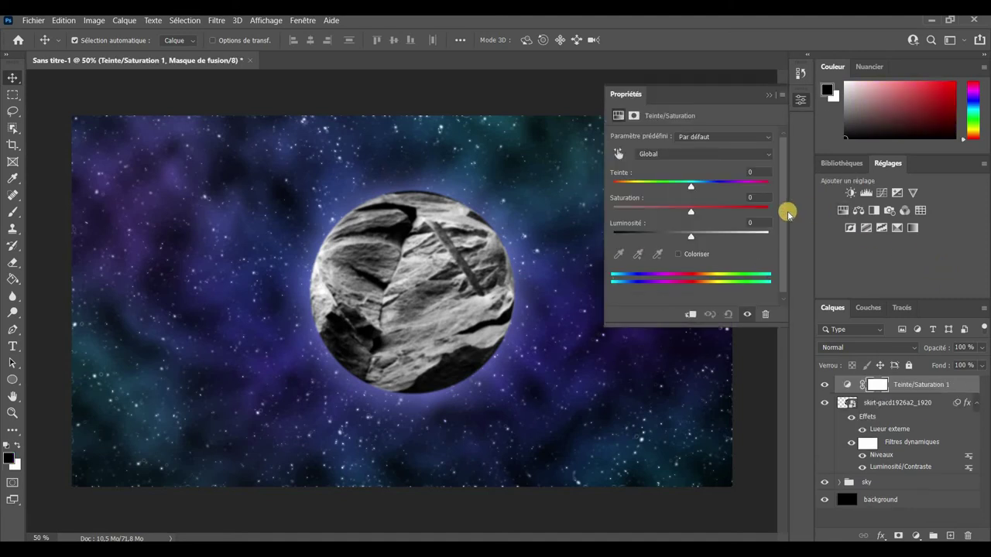
right_click(910, 394)
click(716, 250)
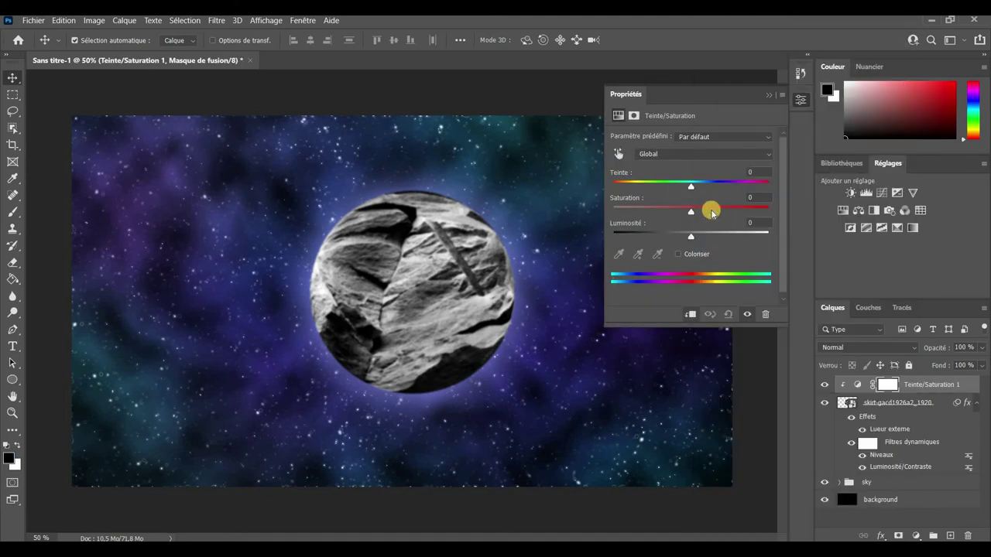
click(678, 253)
drag(724, 190, 721, 186)
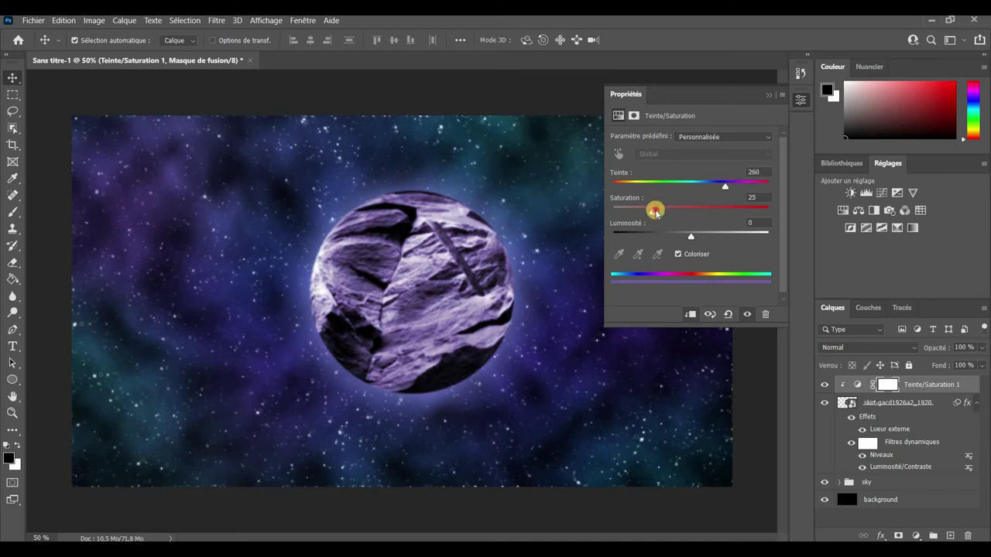
click(641, 94)
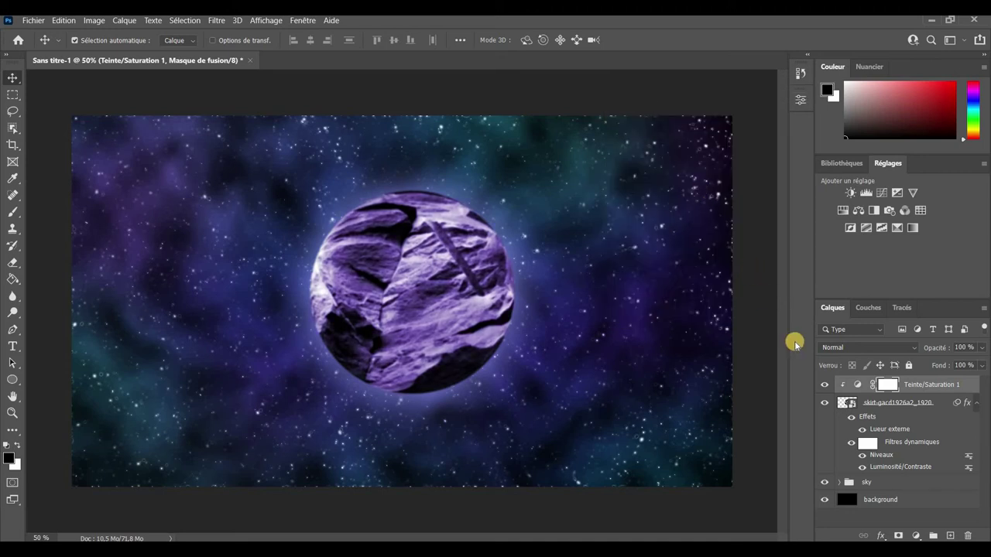
key(ctrl+minus)
- Add a new layer, Calque 3, clipped to the planet
click(950, 536)
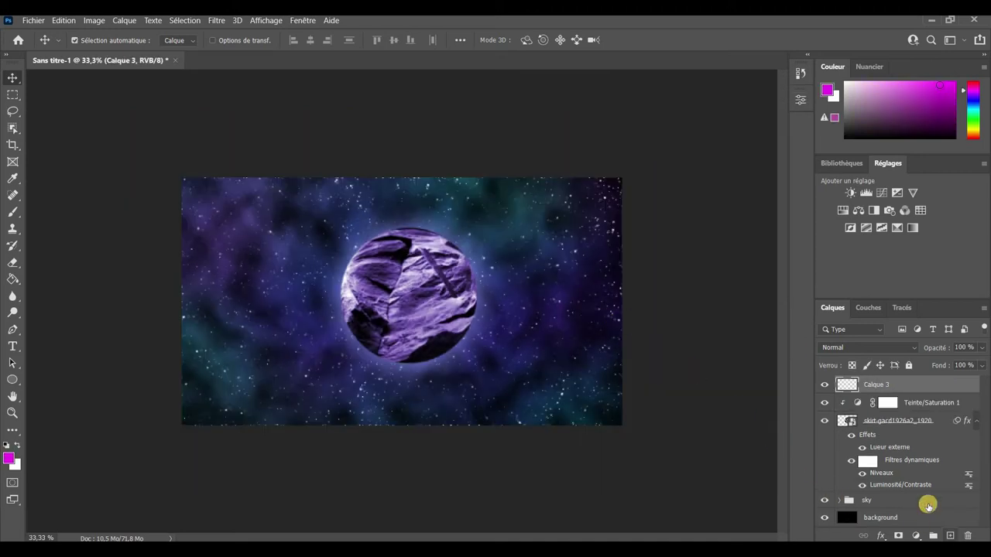
right_click(875, 385)
click(737, 248)
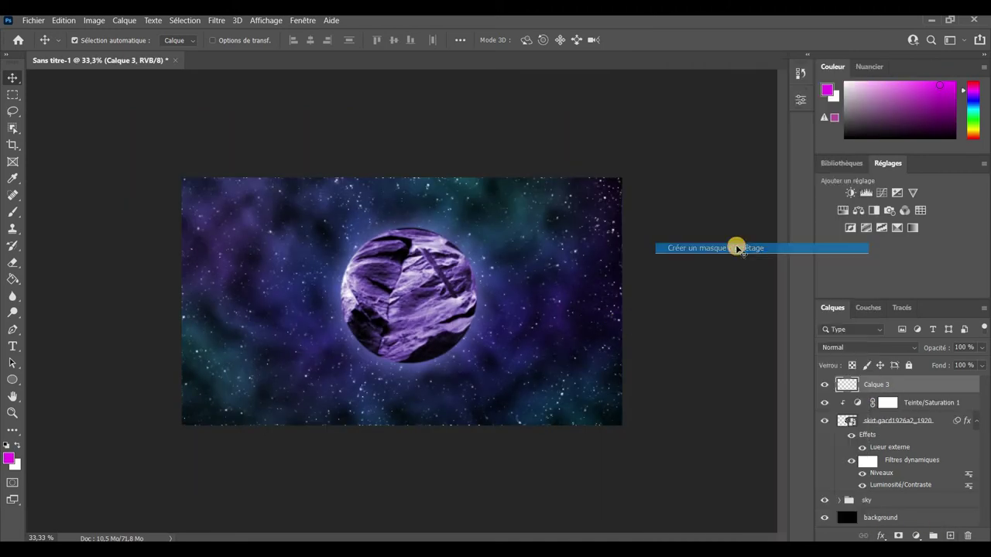
click(13, 212)
- Set up a soft brush with 196 px size, 15% opacity and black colour
click(97, 41)
drag(155, 71, 127, 71)
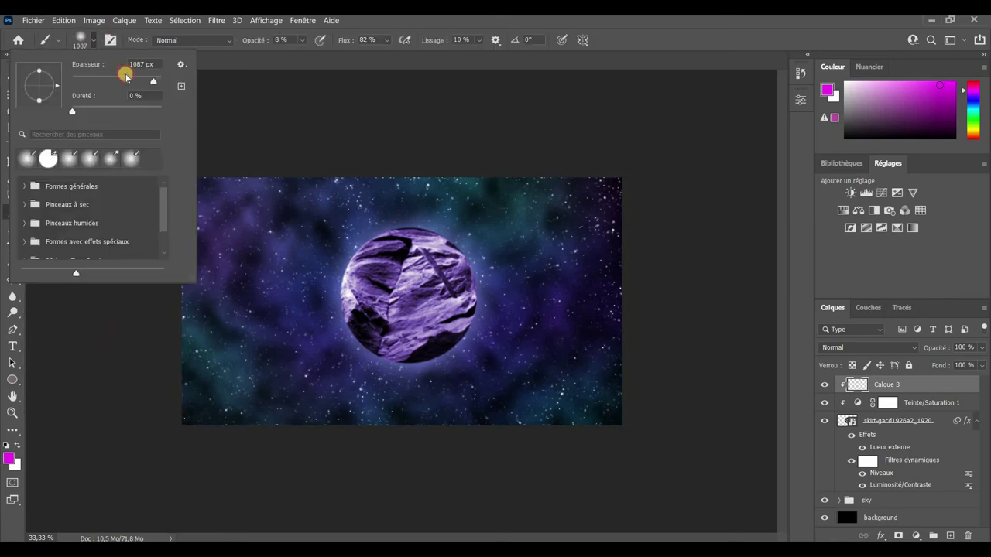
click(302, 40)
drag(303, 54, 309, 54)
click(9, 459)
click(256, 349)
click(596, 117)
- Paint soft black shading with a ~425 px brush along the planet's right side and lower edge
key(ctrl+plus)
key(ctrl+plus)
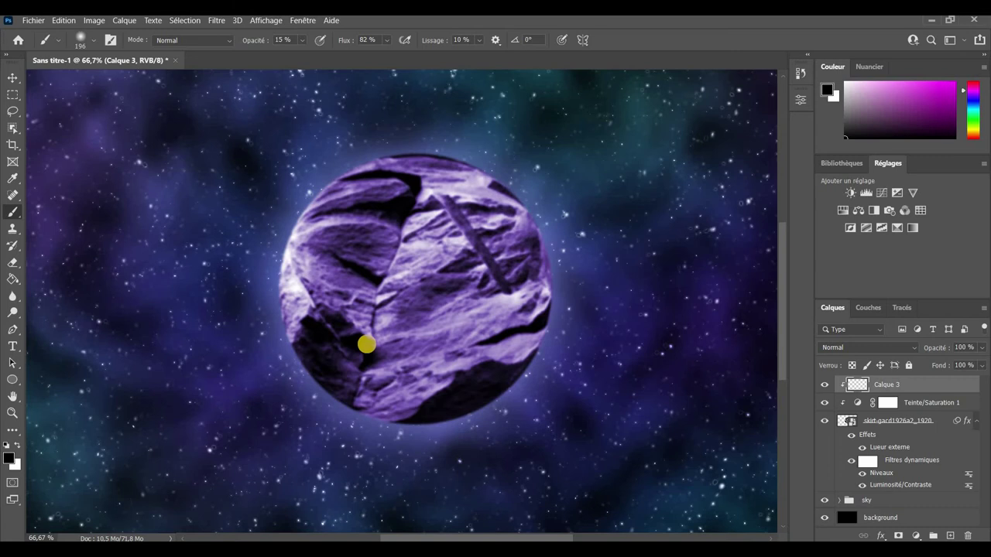
mouse_move(537, 266)
mouse_down()
mouse_move(515, 317)
mouse_move(531, 323)
mouse_move(490, 299)
mouse_move(529, 322)
mouse_move(519, 343)
mouse_move(520, 328)
mouse_move(372, 434)
mouse_up()
click(80, 36)
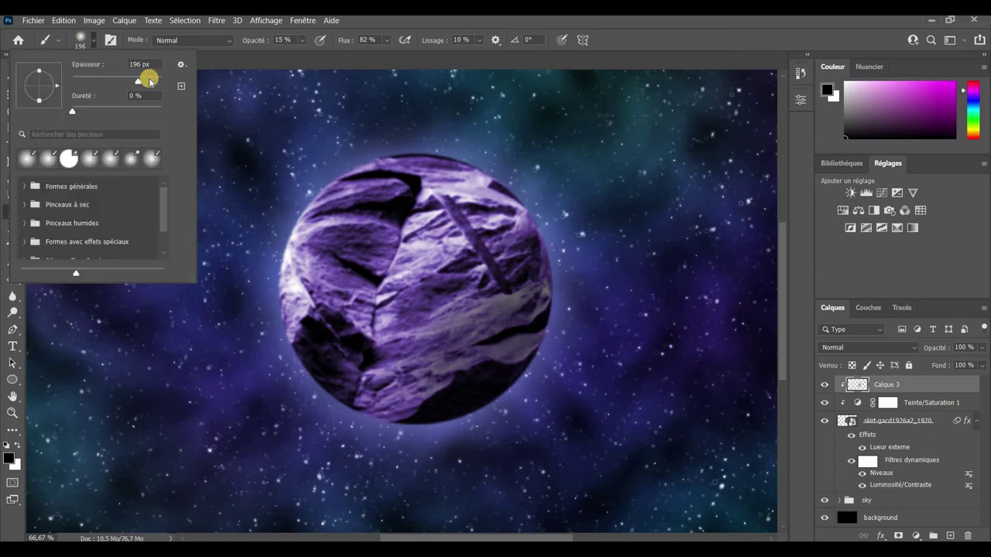
key(Return)
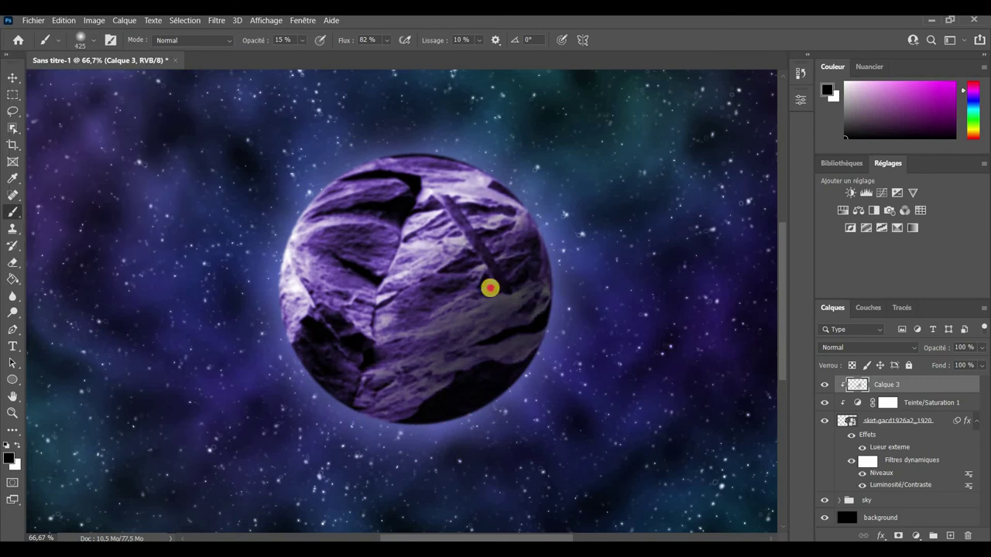
drag(507, 215, 508, 354)
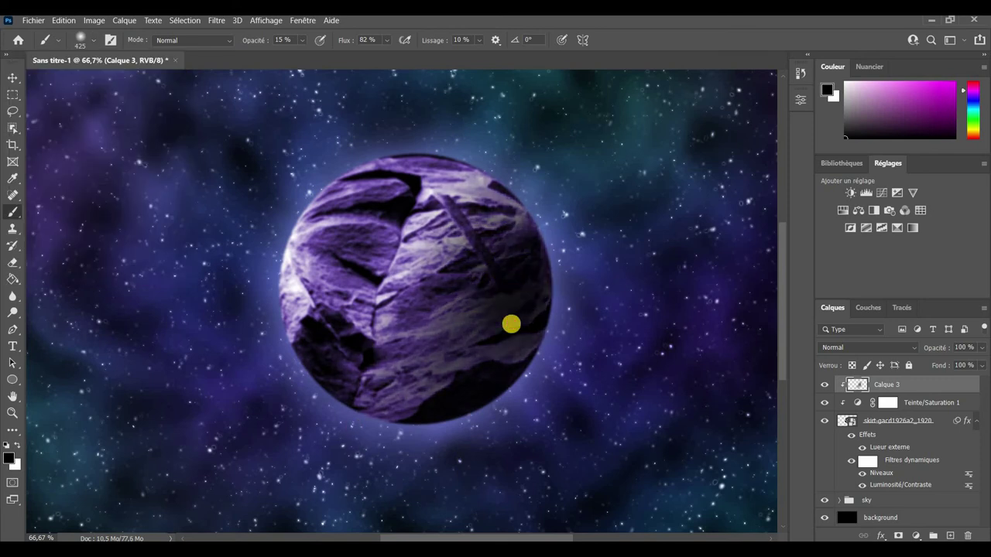
click(443, 404)
drag(443, 403, 407, 400)
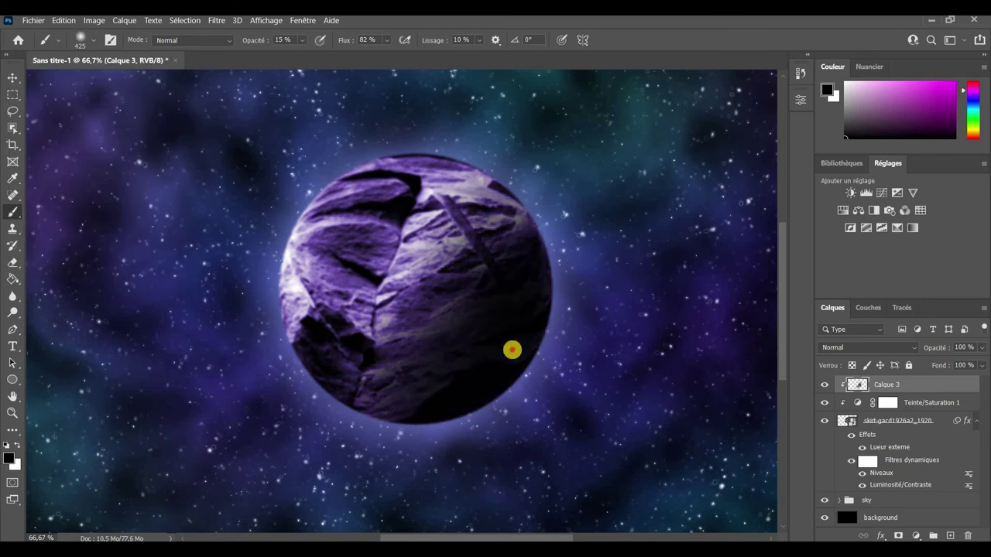
mouse_move(520, 276)
mouse_down()
mouse_move(513, 202)
mouse_move(369, 363)
mouse_up()
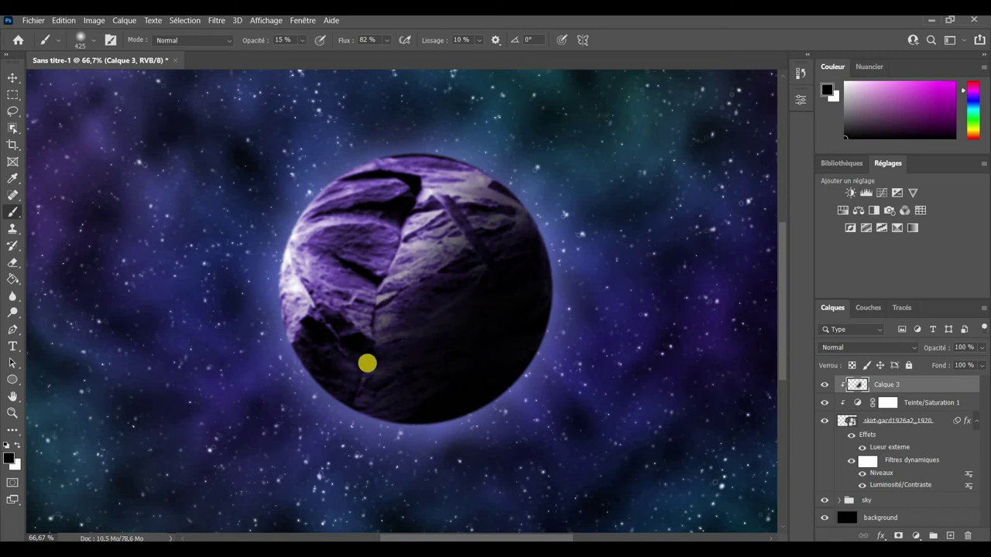
- Add a new layer clipped to the planet, blended in Densité couleur -
key(v)
click(949, 536)
right_click(889, 384)
click(740, 247)
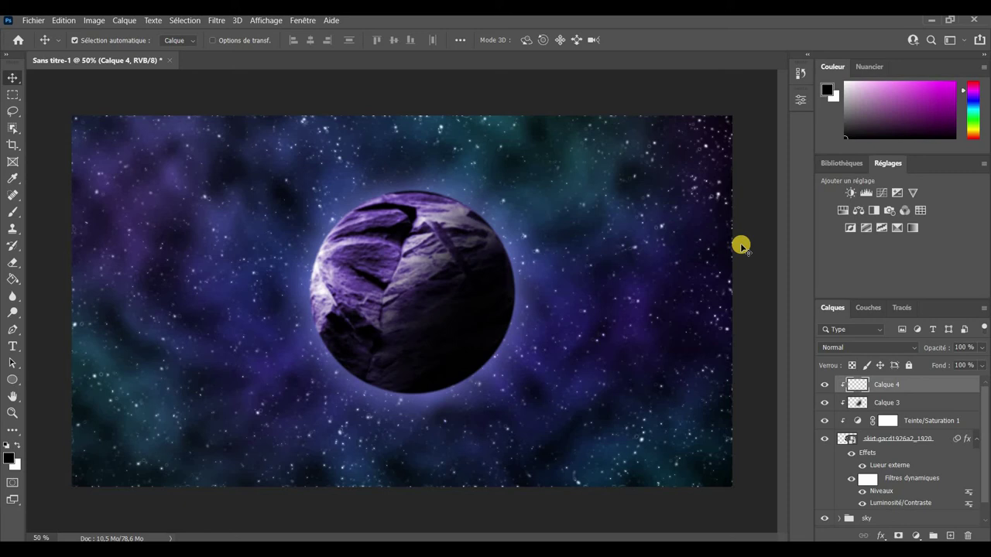
click(909, 348)
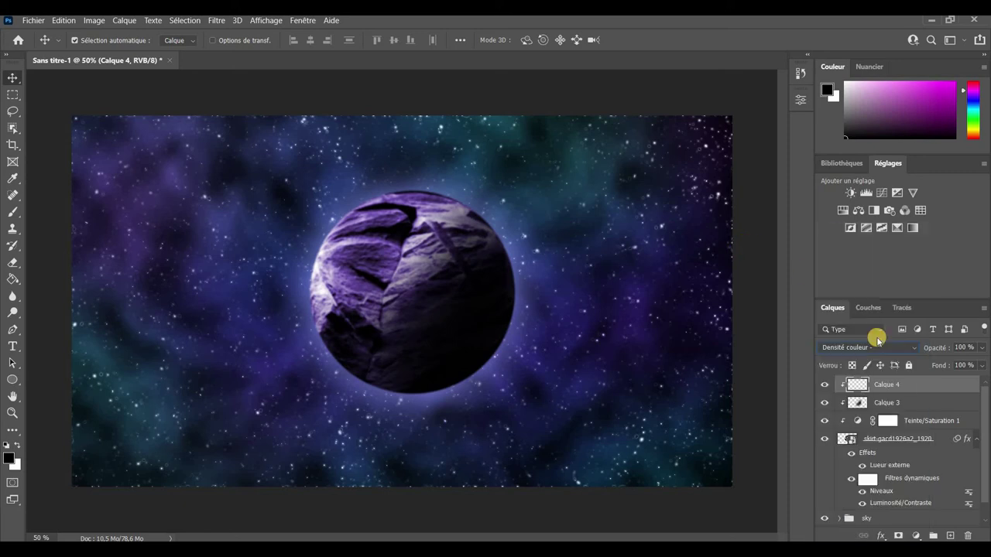
- Set the brush to bright cyan at 11% opacity and 193 px size
click(13, 212)
click(9, 458)
click(415, 132)
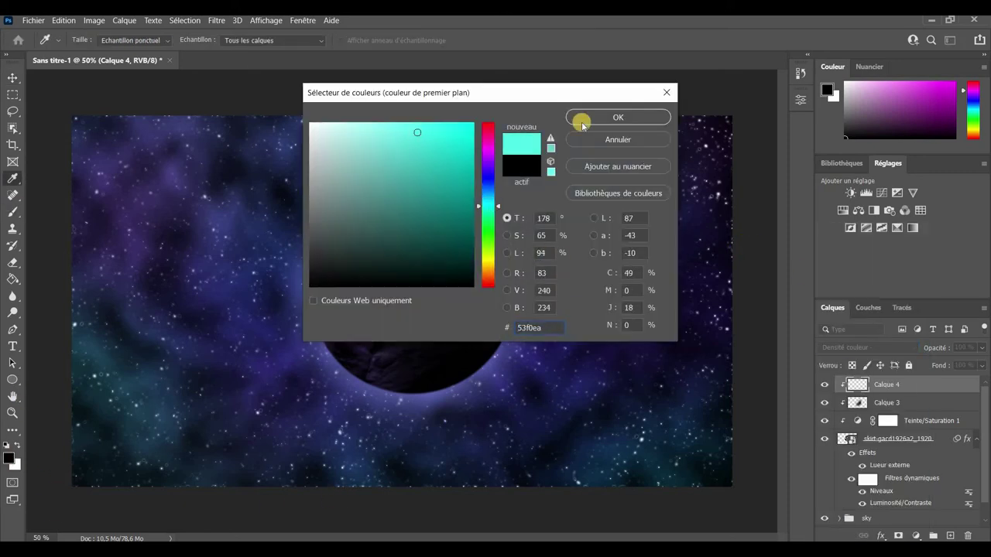
click(581, 118)
click(301, 39)
drag(303, 56, 294, 56)
key(ctrl+1)
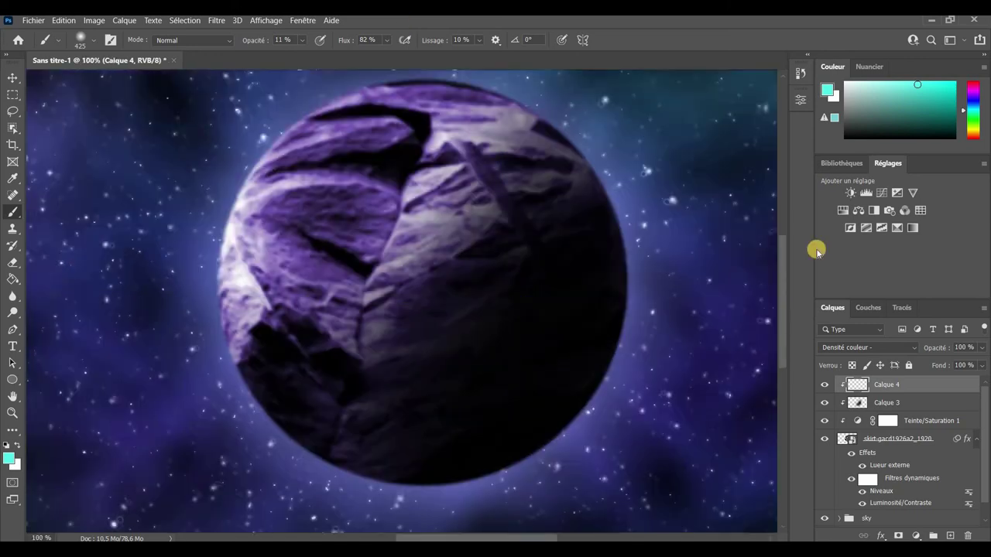
click(88, 41)
drag(119, 72, 145, 81)
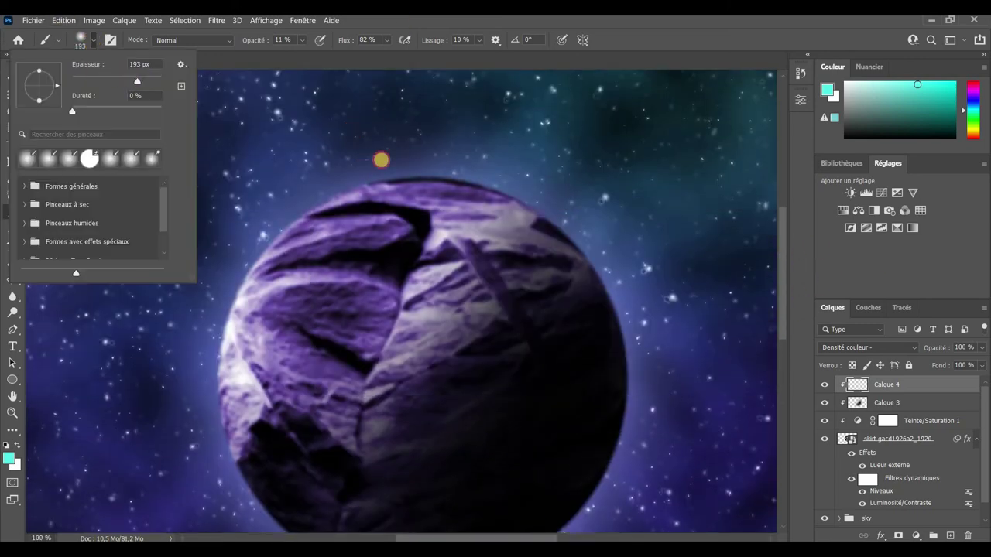
click(293, 242)
- Paint cyan into the planet's upper-left crevices and rim, then lower the layer opacity to 87%
mouse_move(294, 241)
mouse_down()
mouse_move(380, 212)
mouse_move(228, 343)
mouse_move(222, 364)
mouse_move(243, 299)
mouse_move(522, 203)
mouse_move(311, 290)
mouse_move(219, 415)
mouse_move(257, 275)
mouse_up()
mouse_move(338, 257)
mouse_down()
mouse_move(369, 294)
mouse_move(258, 410)
mouse_move(206, 400)
mouse_move(286, 292)
mouse_move(421, 199)
mouse_move(403, 174)
mouse_move(349, 318)
mouse_move(361, 302)
mouse_up()
key(ctrl+minus)
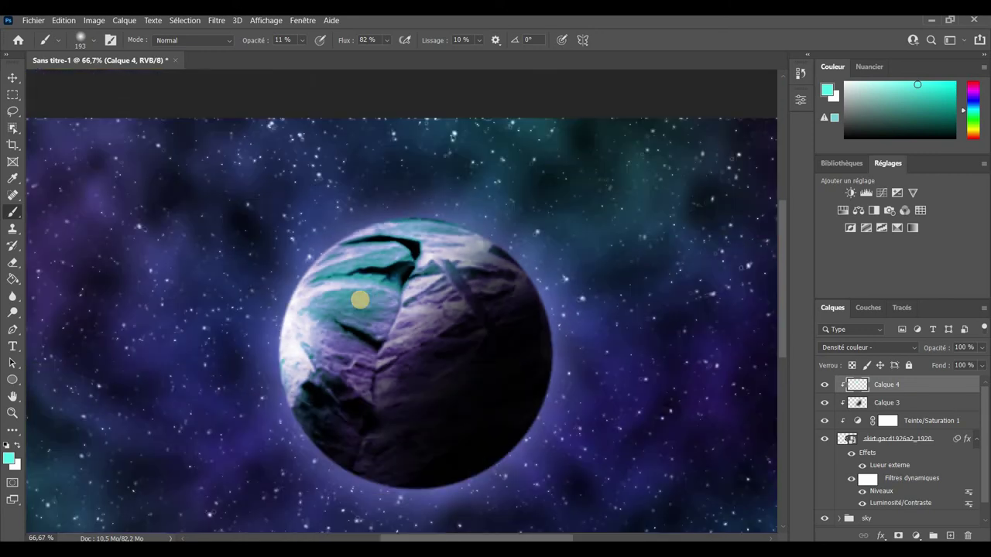
drag(982, 347, 975, 363)
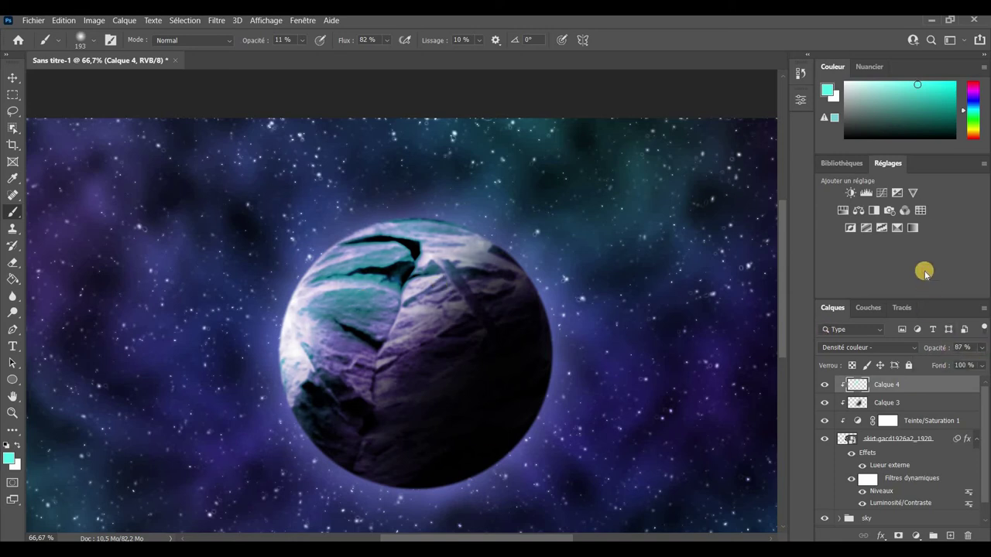
key(ctrl+minus)
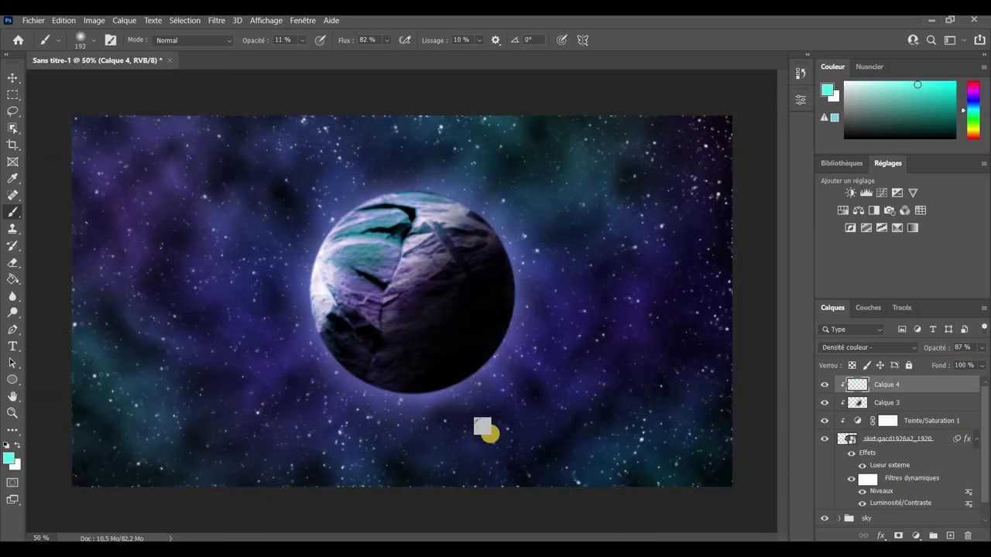
click(12, 78)
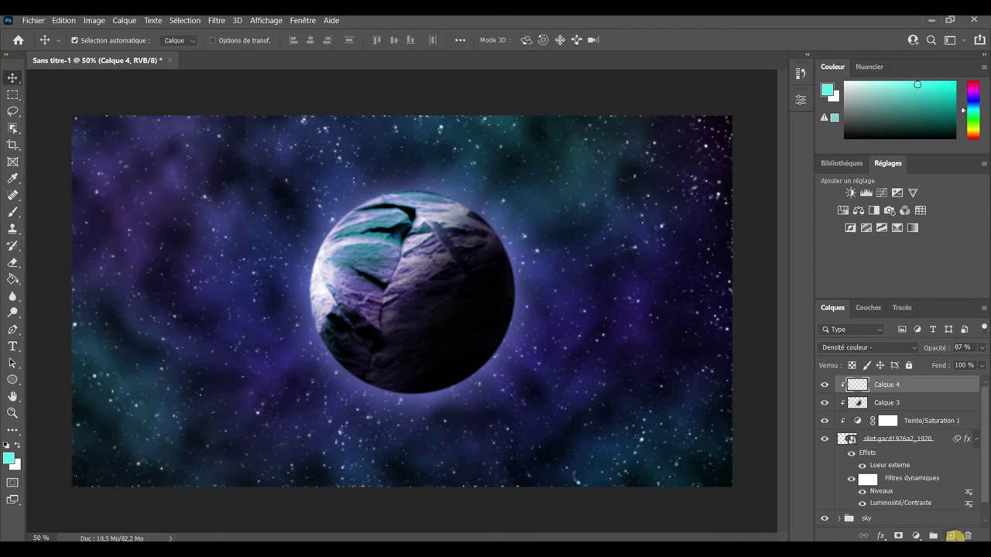
- Add a clipped Balance des couleurs layer with midtones at -10, +4, +16
click(858, 209)
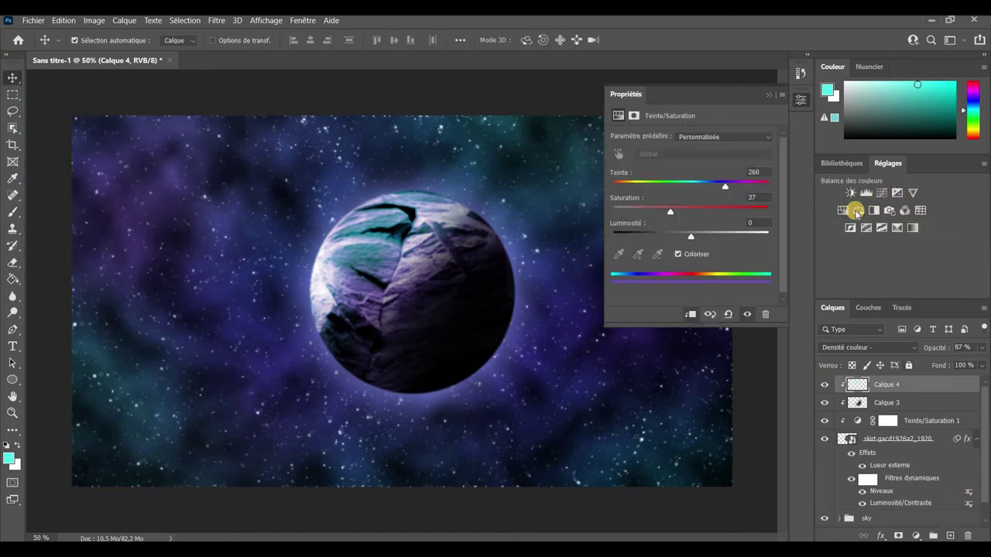
click(692, 313)
click(675, 171)
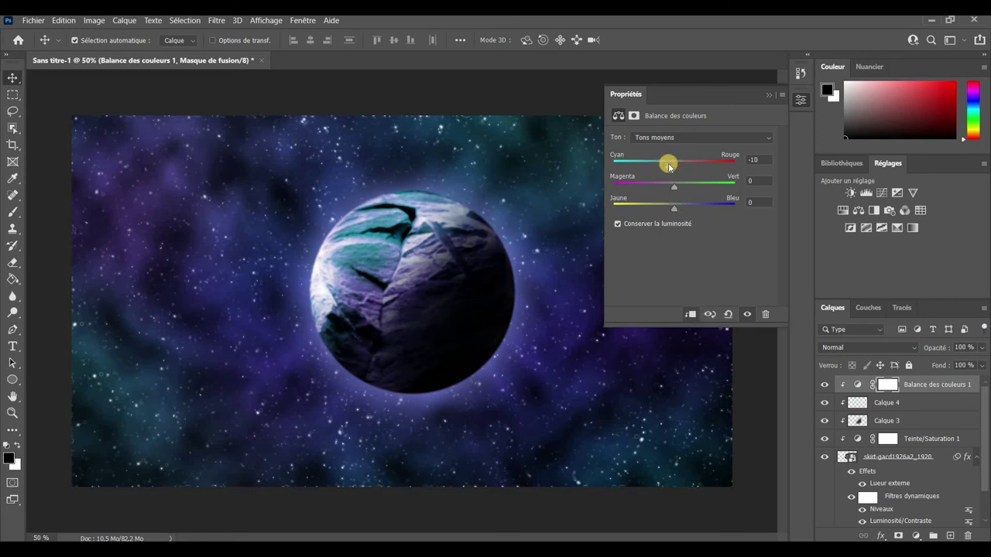
drag(674, 187, 676, 188)
click(672, 209)
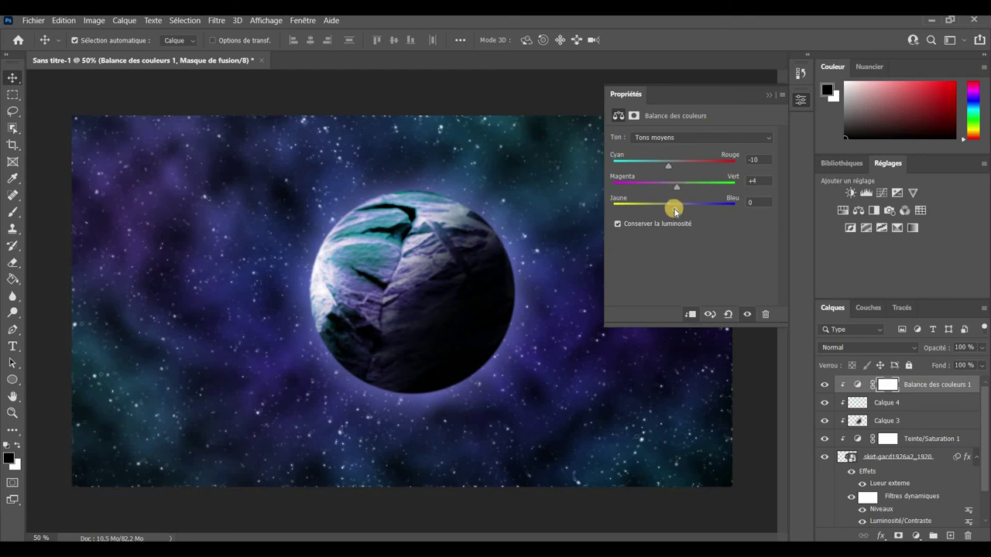
- Push the colour balance highlights toward cyan and blue
click(686, 137)
click(686, 162)
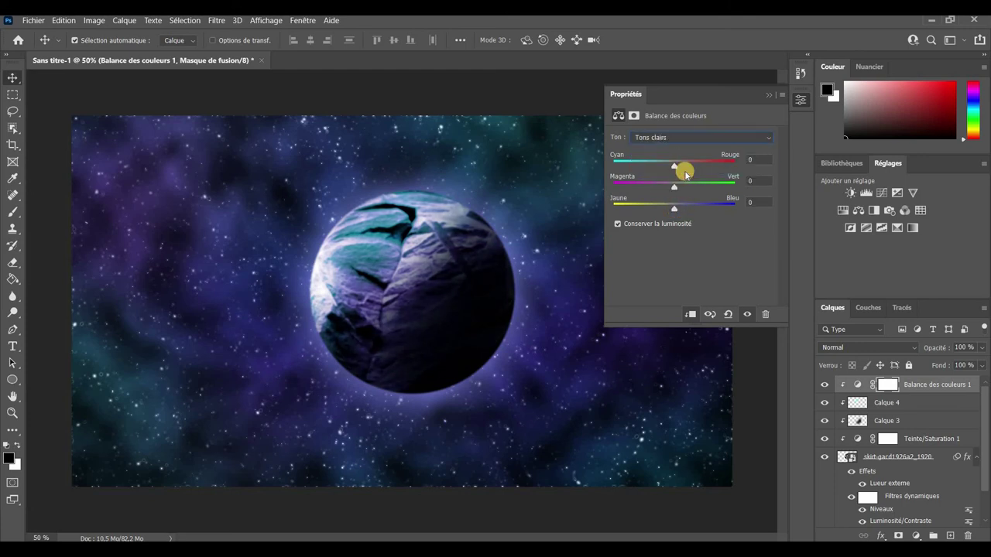
drag(673, 173, 666, 168)
click(672, 188)
drag(673, 209, 690, 207)
- Shift the colour balance shadows to -16, +10, +15 toward cyan, green and blue
click(688, 137)
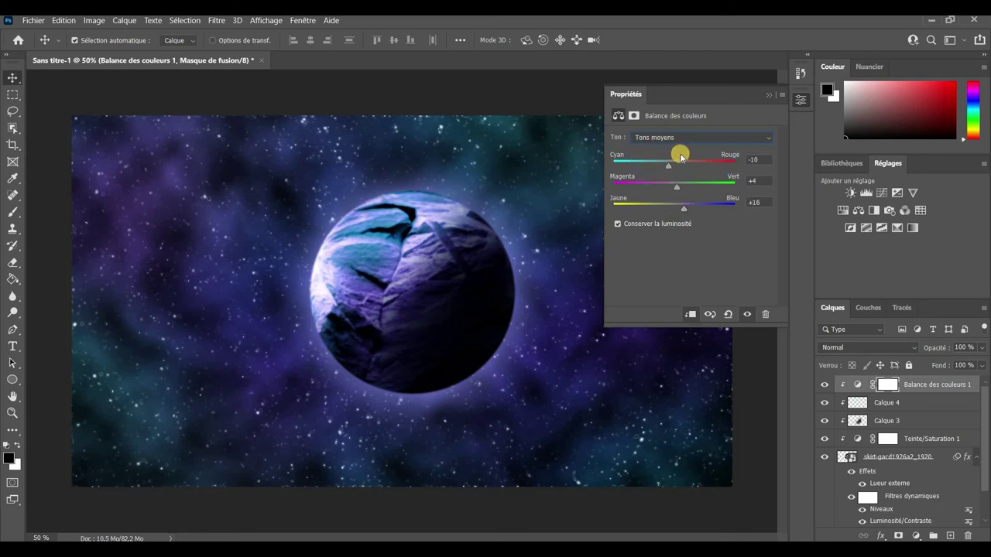
click(670, 167)
mouse_move(674, 187)
mouse_down()
mouse_move(684, 188)
mouse_move(670, 210)
mouse_up()
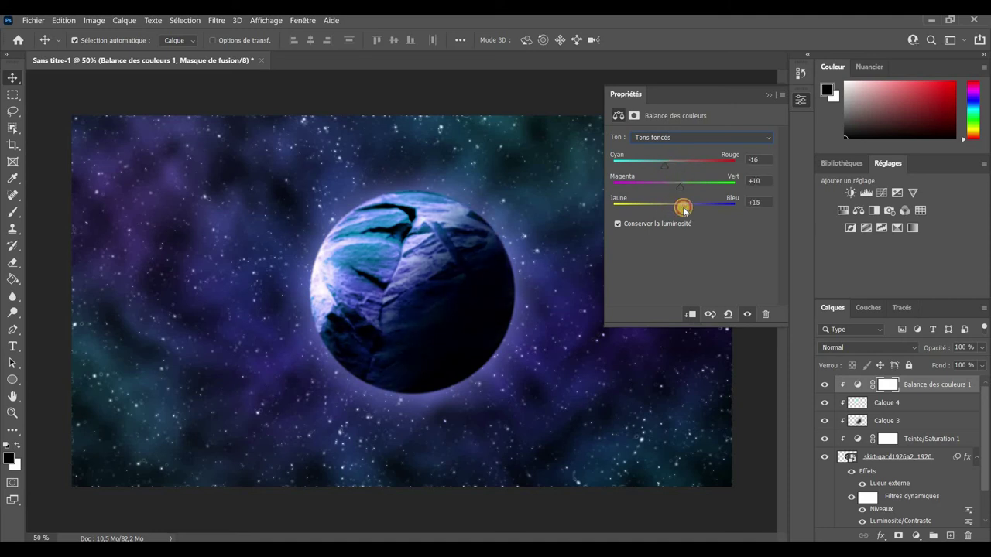
key(ctrl+minus)
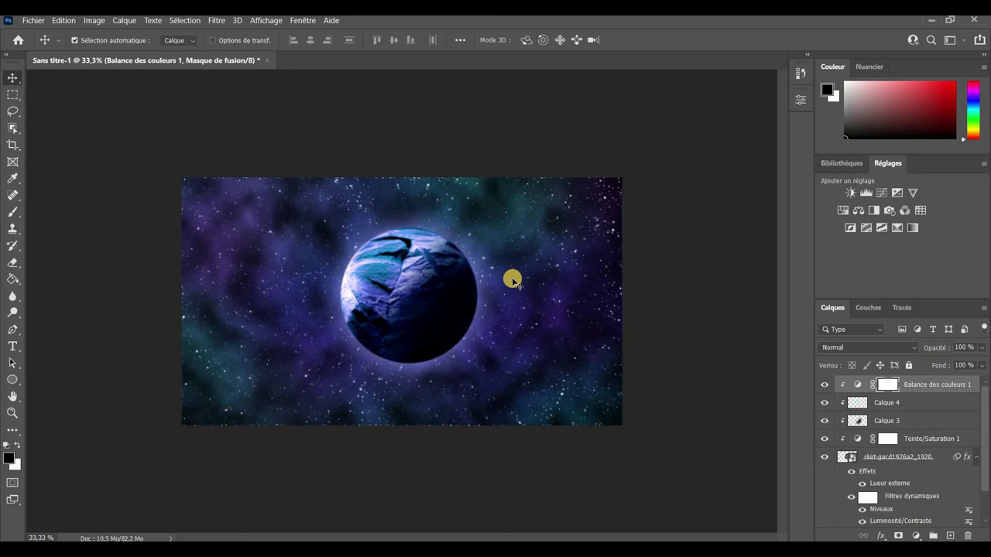
- Add Calque 5 in Densité couleur - and brighten the planet's upper-left edge
click(947, 536)
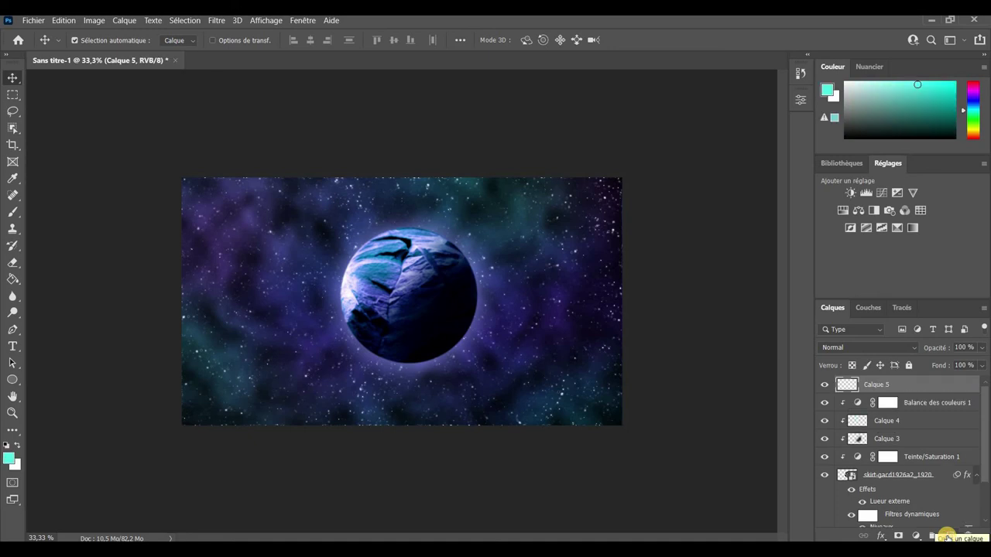
click(890, 348)
click(880, 336)
key(ctrl+plus)
click(10, 212)
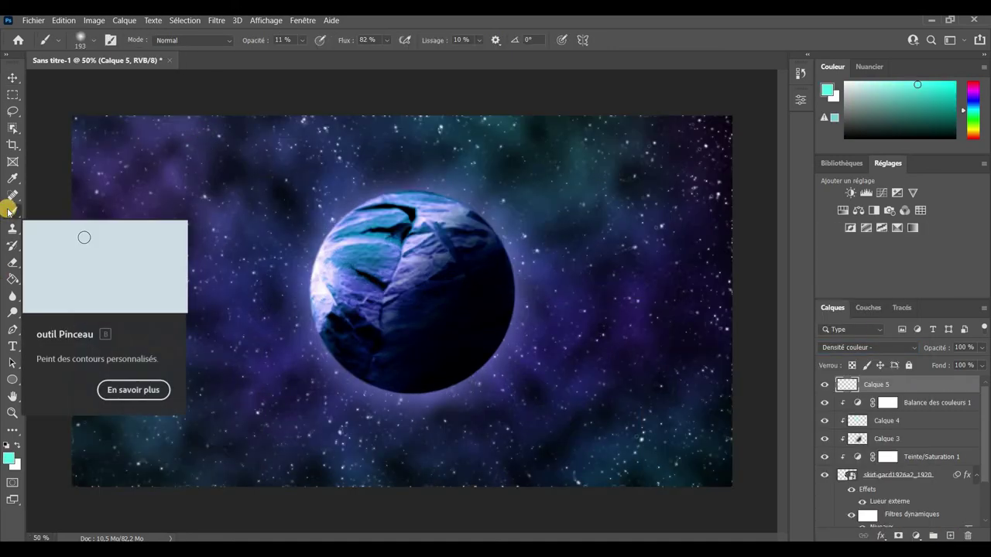
mouse_move(367, 183)
mouse_down()
mouse_move(310, 300)
mouse_move(462, 204)
mouse_move(348, 208)
mouse_move(434, 208)
mouse_move(321, 286)
mouse_move(300, 318)
mouse_up()
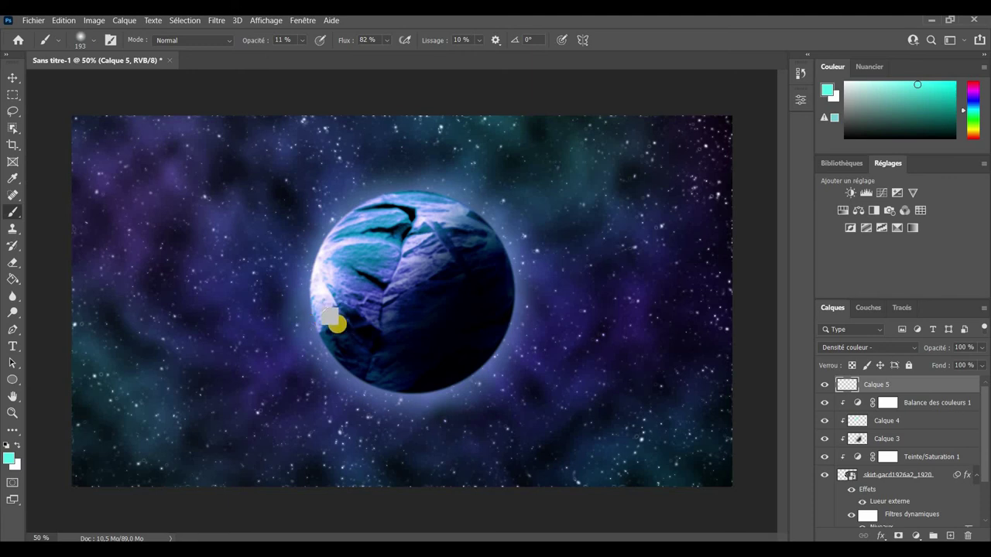
click(11, 78)
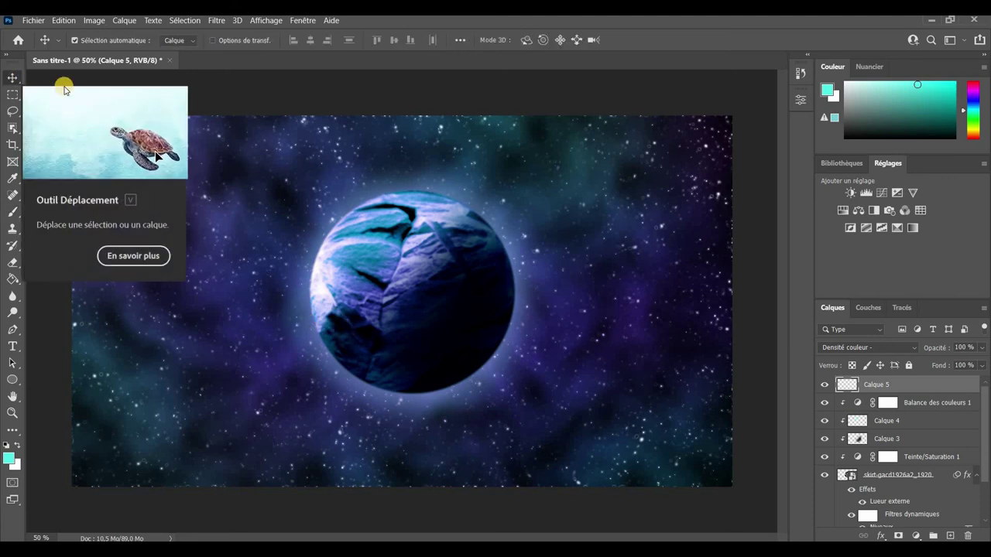
- Add Calque 6 in Densité couleur - and paint a white highlight along the left and bottom rim
click(950, 535)
click(898, 347)
click(855, 334)
click(9, 457)
key(Return)
click(17, 446)
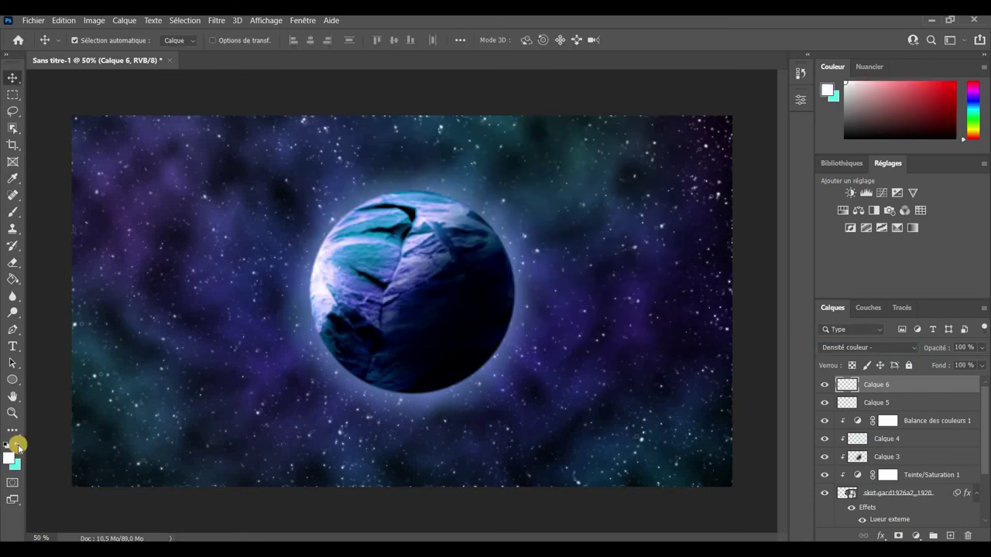
right_click(13, 212)
click(124, 210)
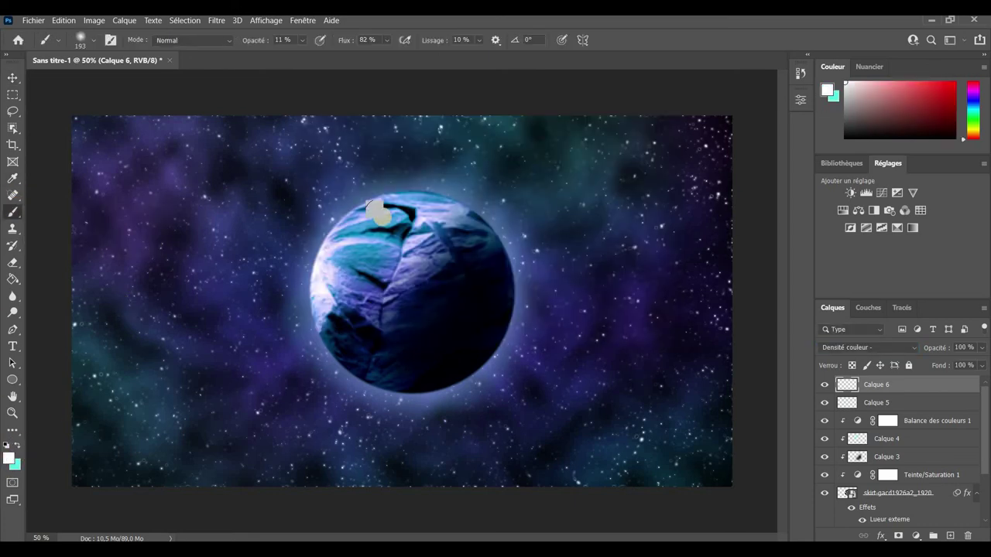
mouse_move(350, 209)
mouse_down()
mouse_move(493, 341)
mouse_move(511, 270)
mouse_move(454, 193)
mouse_move(365, 199)
mouse_up()
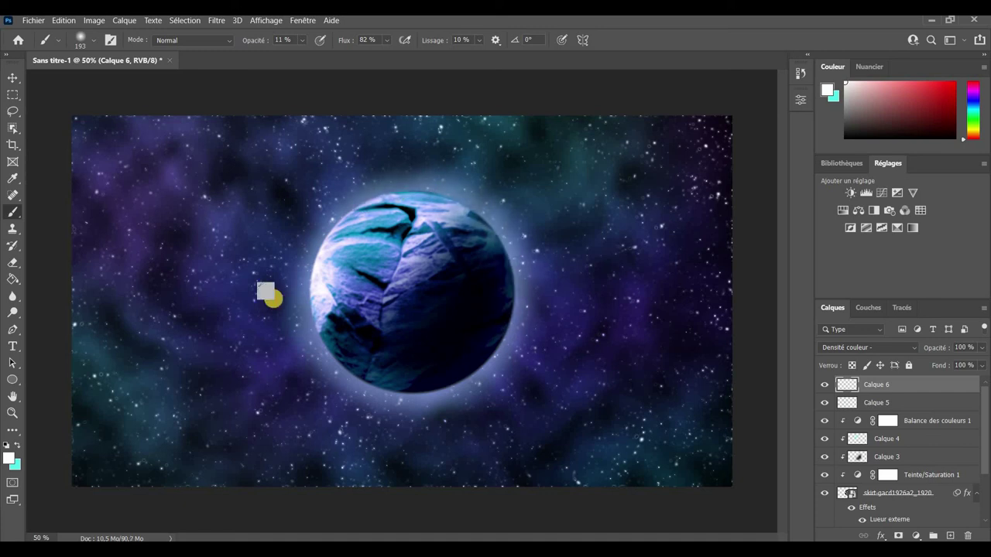
- Zoom out and select all the planet layers together
key(ctrl+minus)
key(ctrl+minus)
drag(958, 400, 929, 489)
shift+click(929, 489)
- Group the selected planet layers and name the group 'planet'
drag(983, 433, 984, 454)
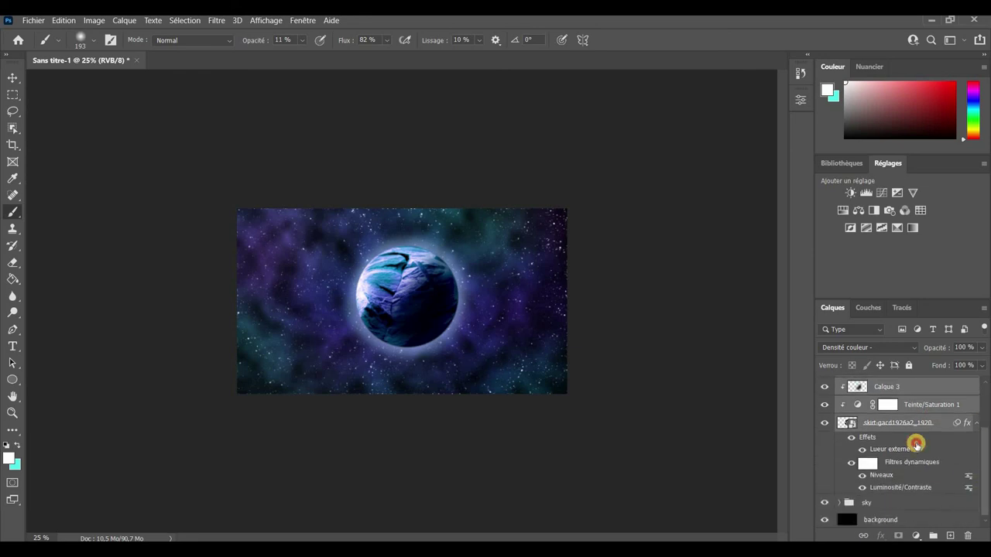
click(934, 535)
double_click(872, 384)
text(planet)
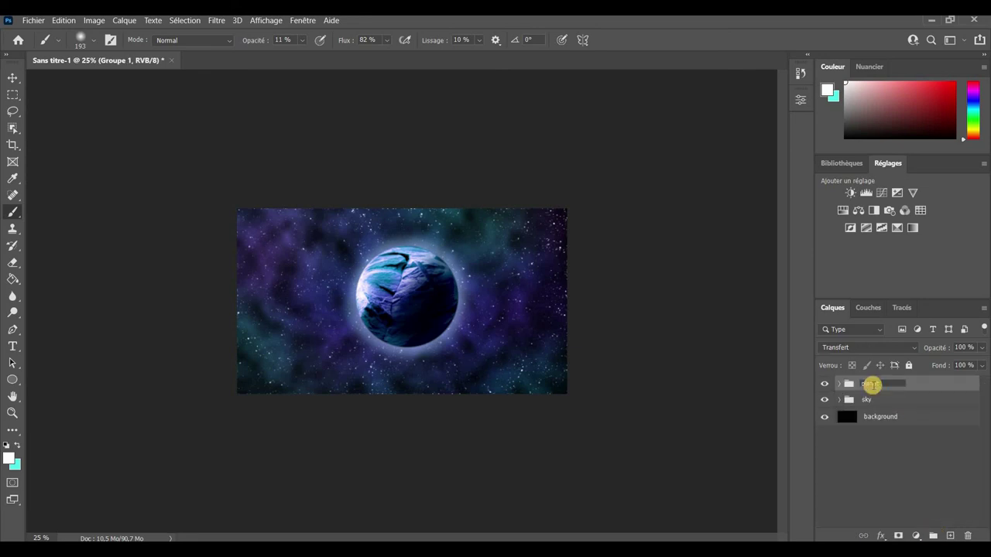
key(Return)
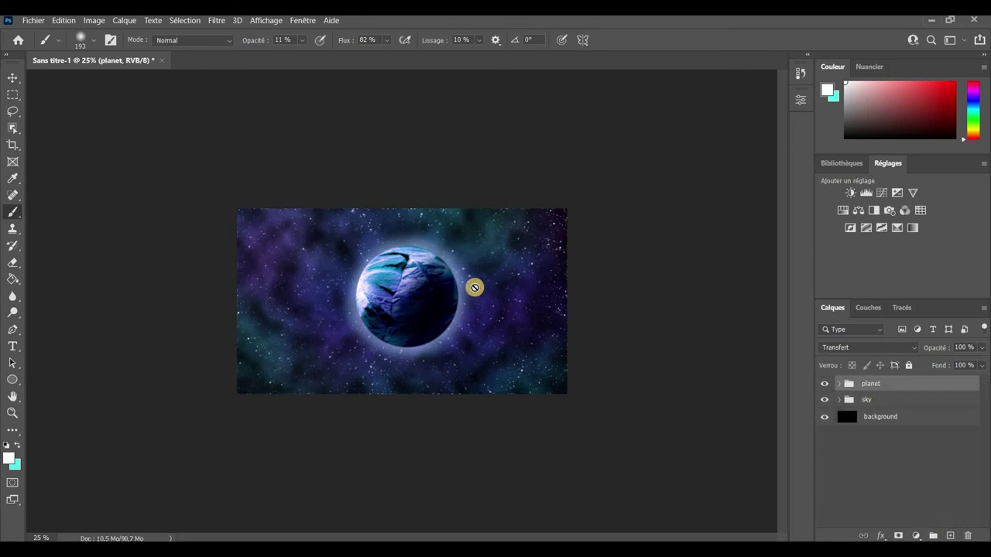
- Scale the planet group to 88,15% and move it up and to the left
key(ctrl+plus)
click(13, 78)
click(393, 281)
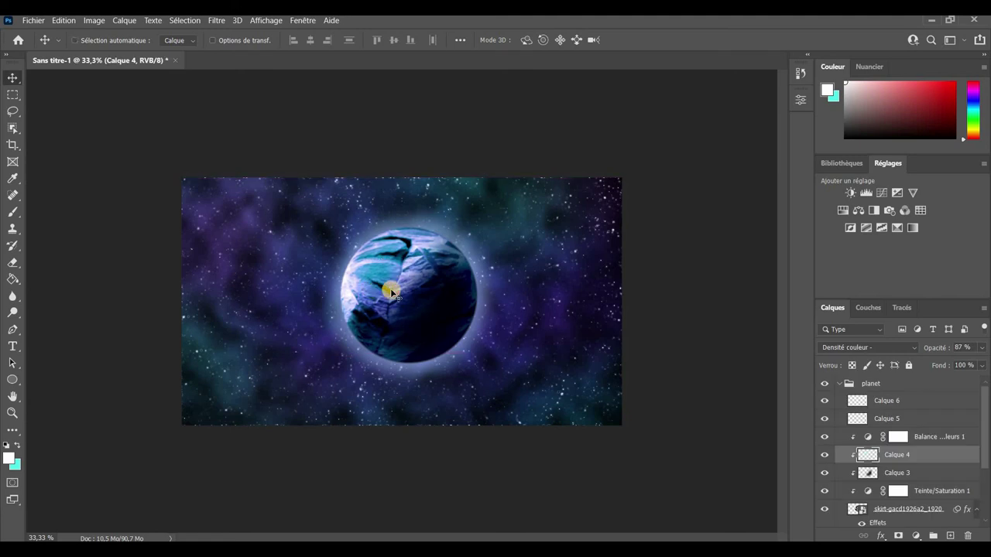
click(838, 384)
key(ctrl+t)
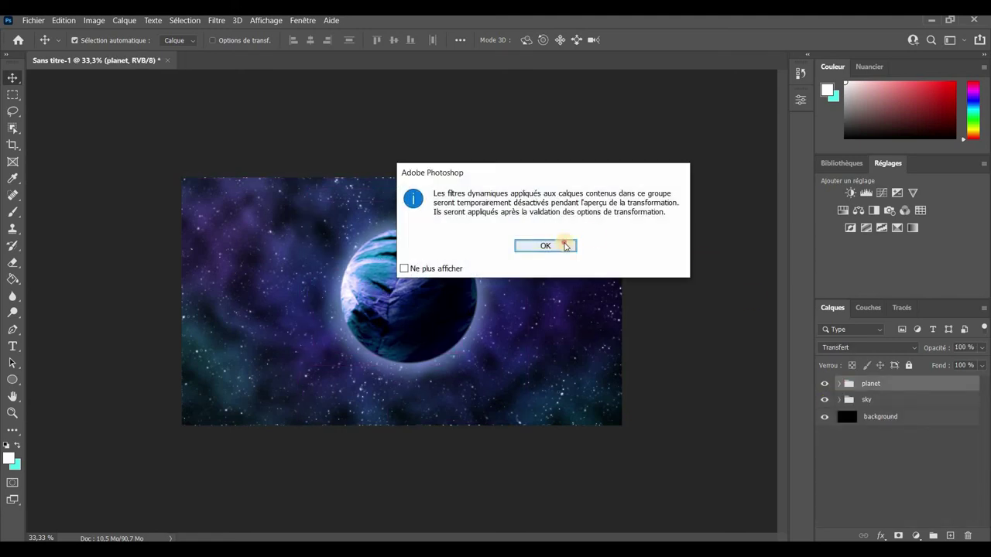
click(542, 245)
drag(526, 178, 496, 208)
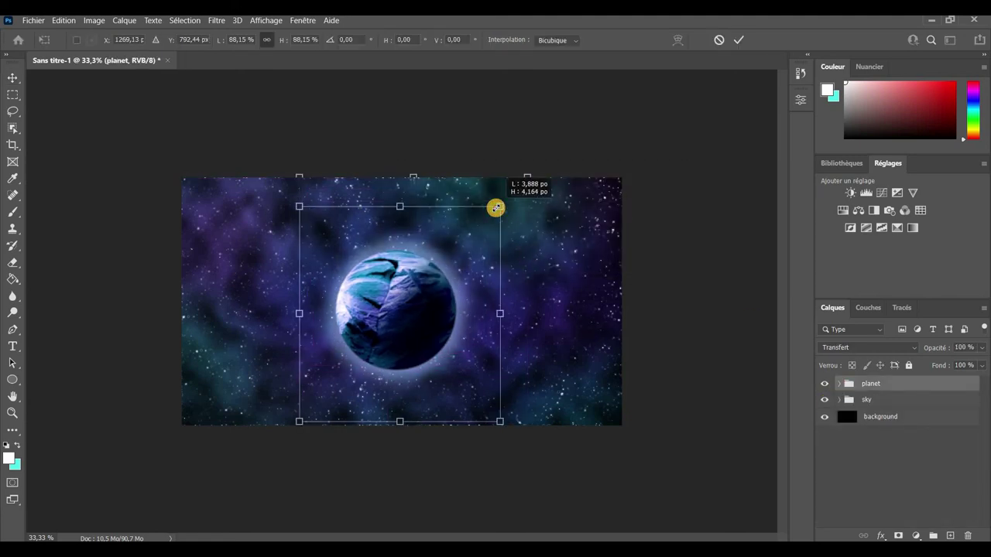
drag(433, 304, 401, 280)
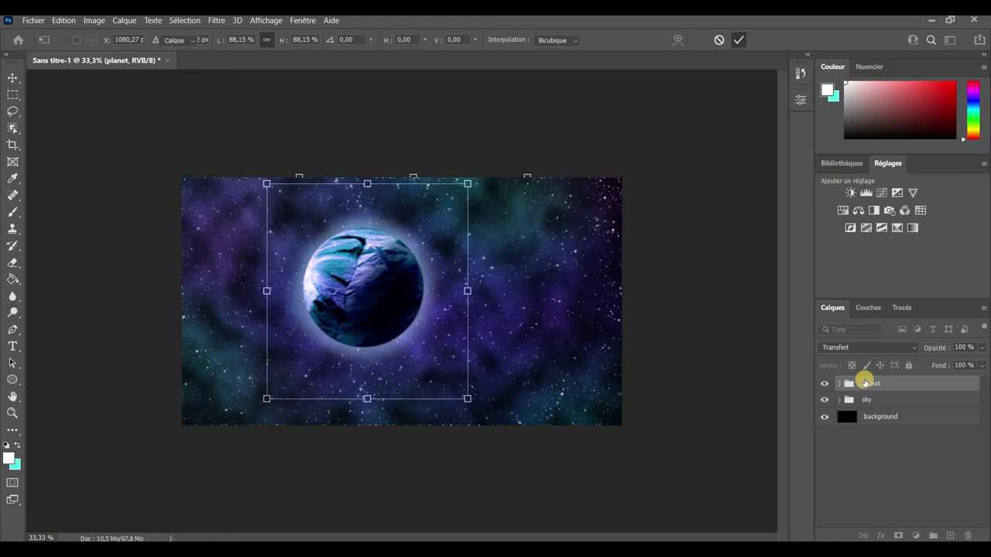
key(Return)
click(839, 383)
- Paint dark shading on Calque 3 over the planet's lower side, then collapse the group
click(890, 472)
click(12, 211)
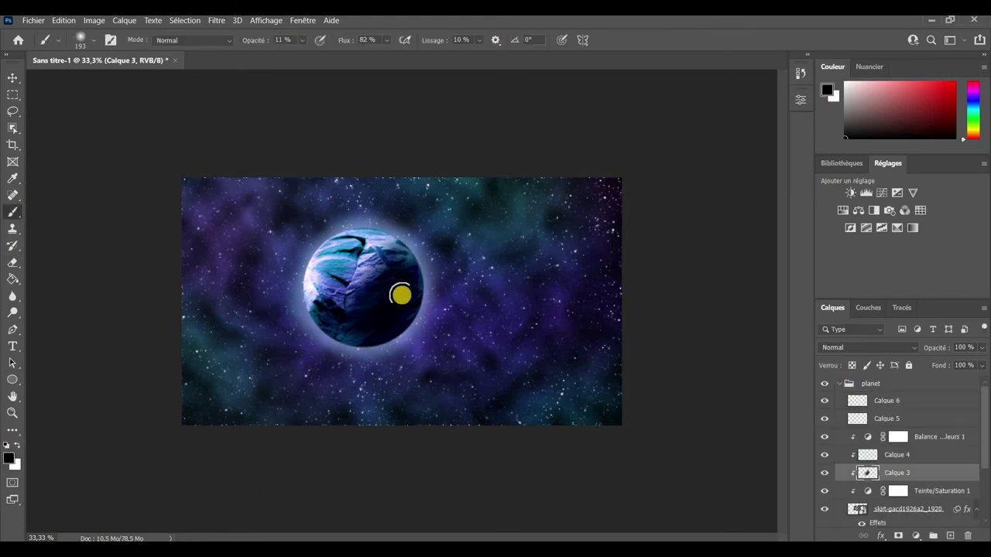
mouse_move(346, 330)
mouse_down()
mouse_move(407, 313)
mouse_move(349, 335)
mouse_move(409, 287)
mouse_up()
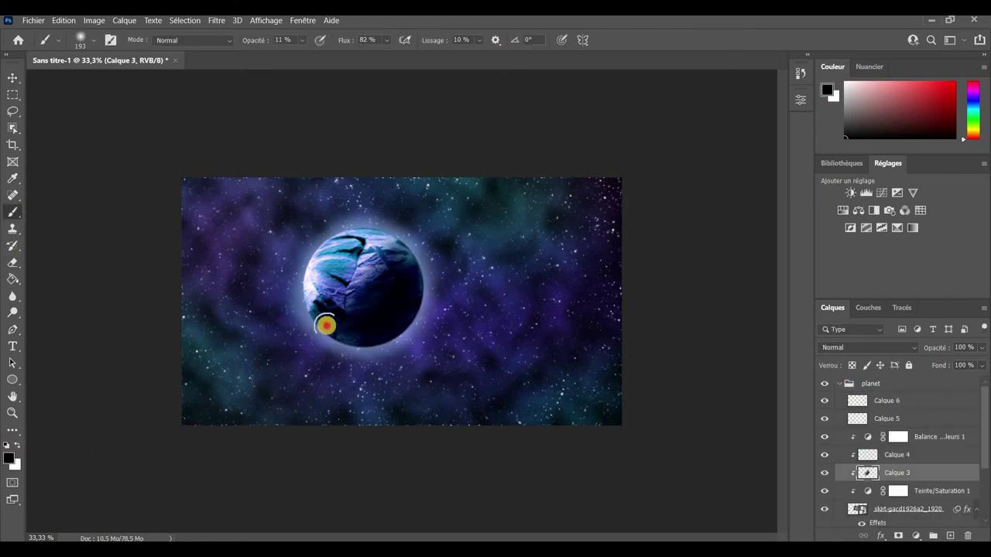
click(9, 82)
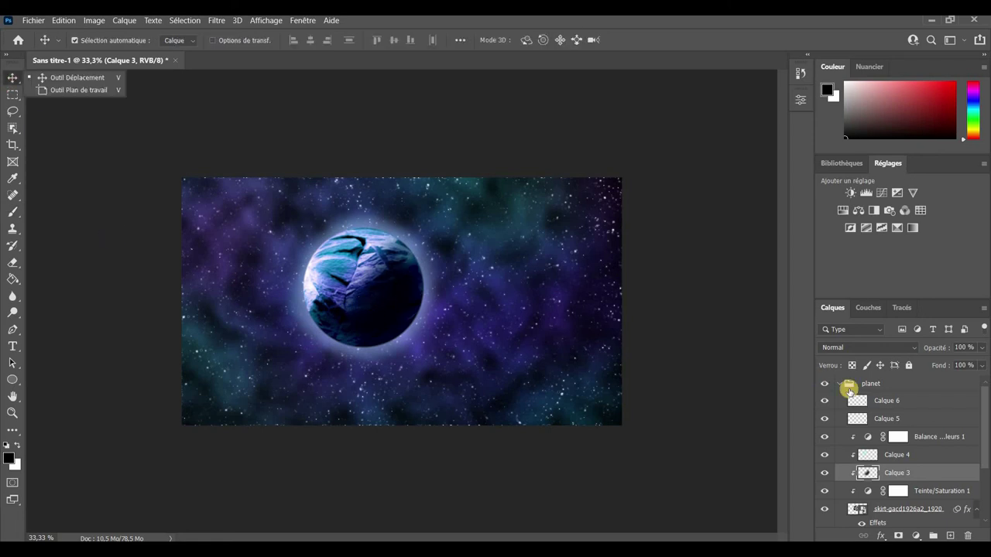
click(849, 391)
- Create a layer named 'halo' above sky and fill it with black
click(887, 400)
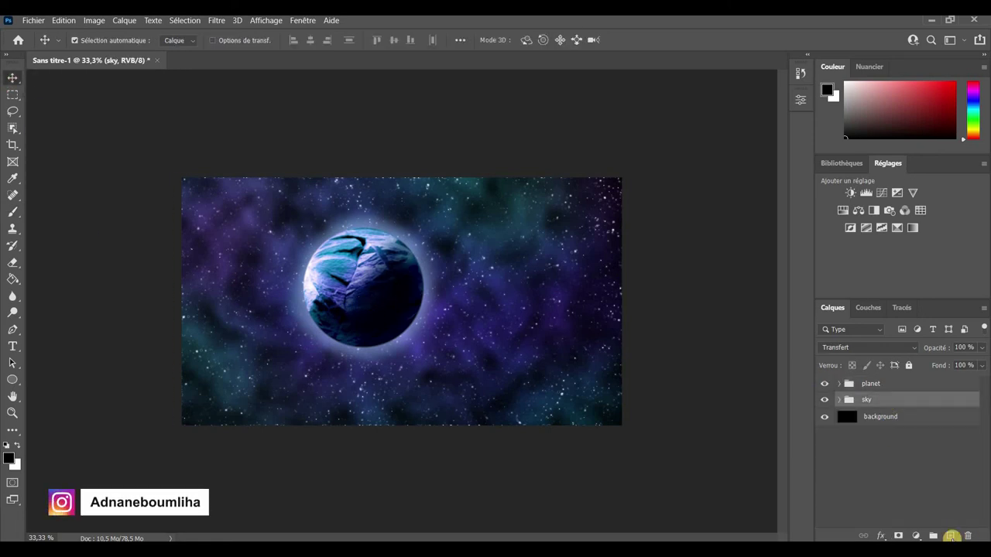
click(949, 535)
click(871, 400)
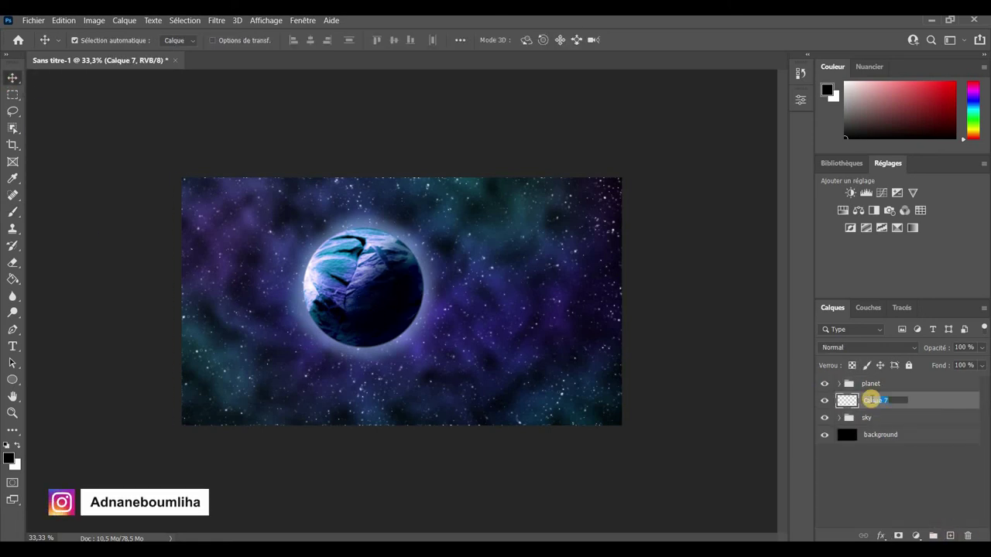
text(halo)
key(Return)
click(13, 279)
click(291, 338)
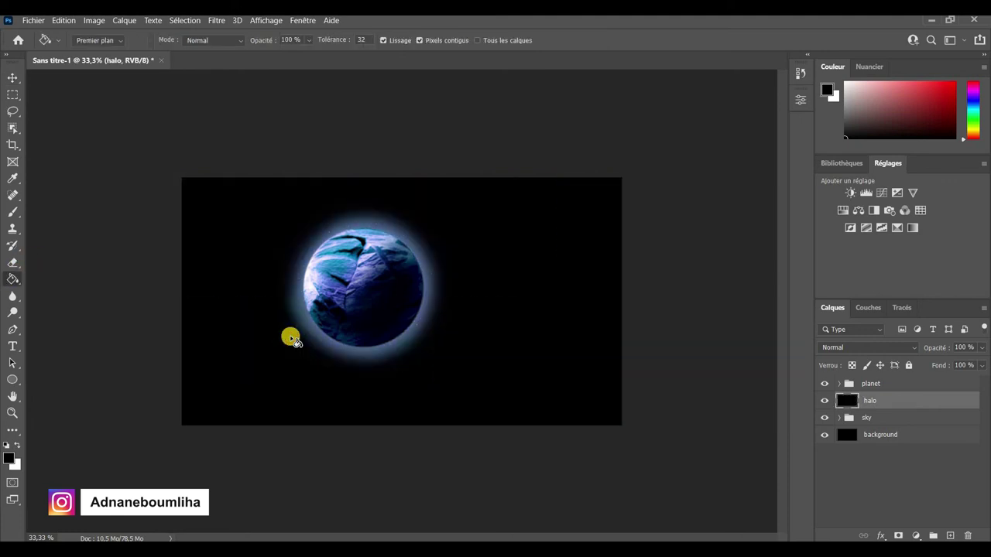
- Render a Halo lens flare at 72% brightness at the planet's upper-left edge
click(12, 78)
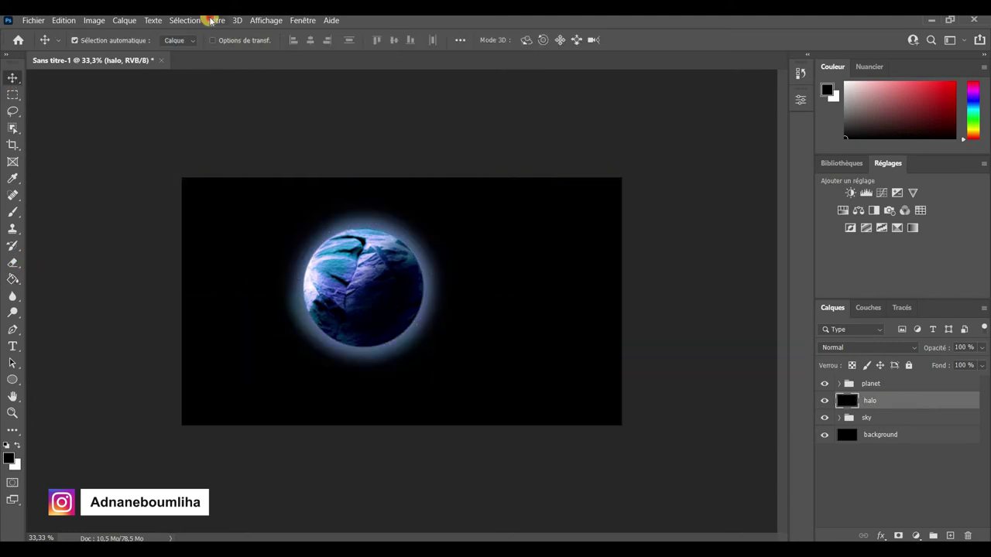
click(216, 20)
click(402, 314)
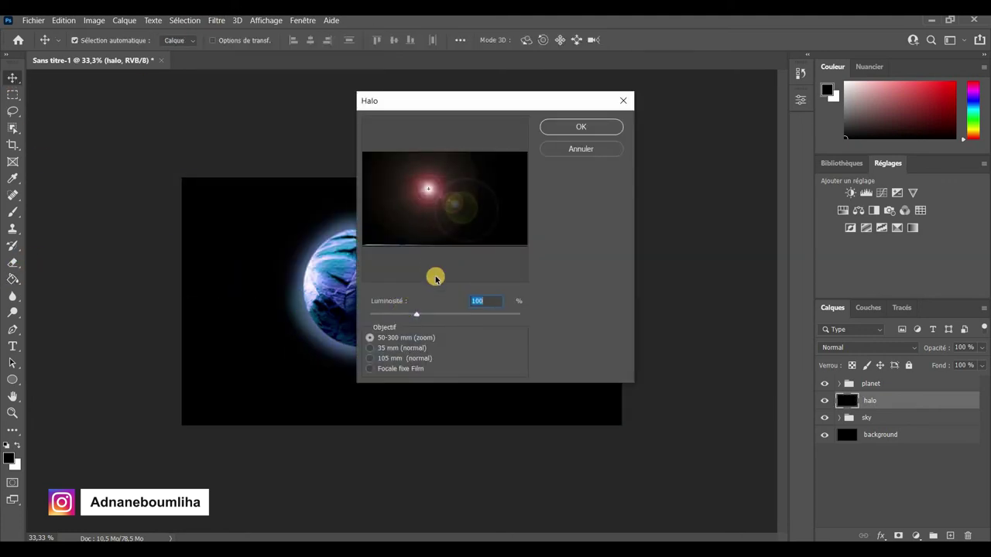
drag(418, 314, 408, 315)
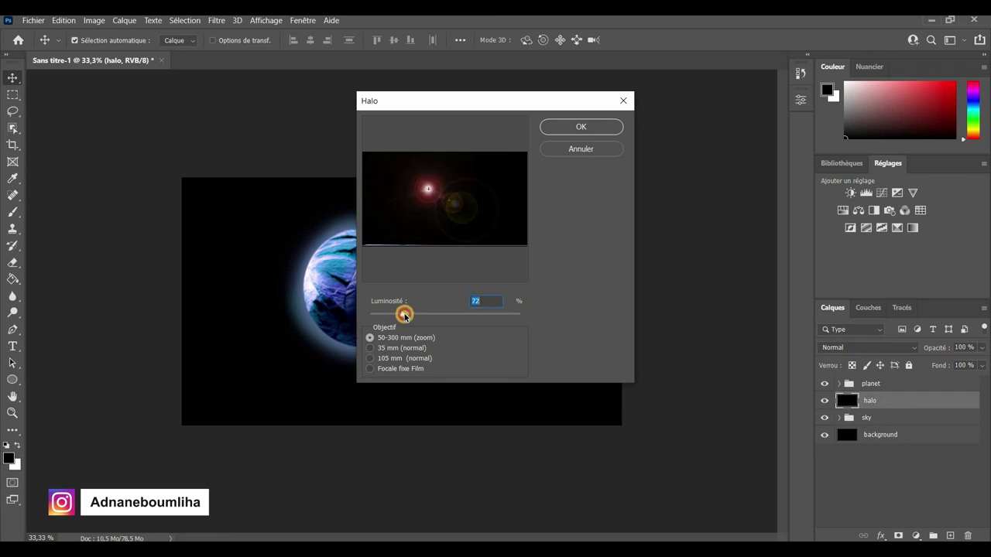
drag(428, 188, 408, 182)
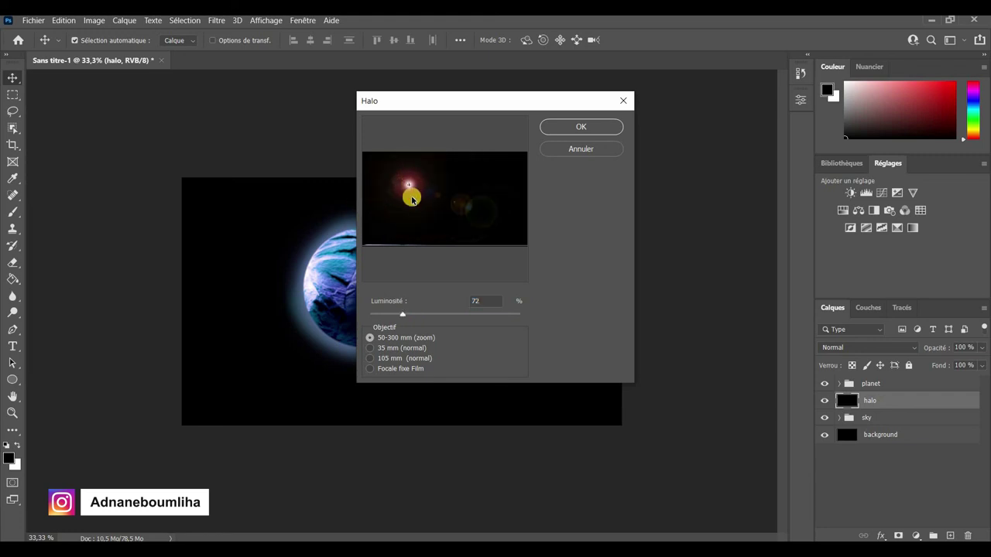
click(567, 129)
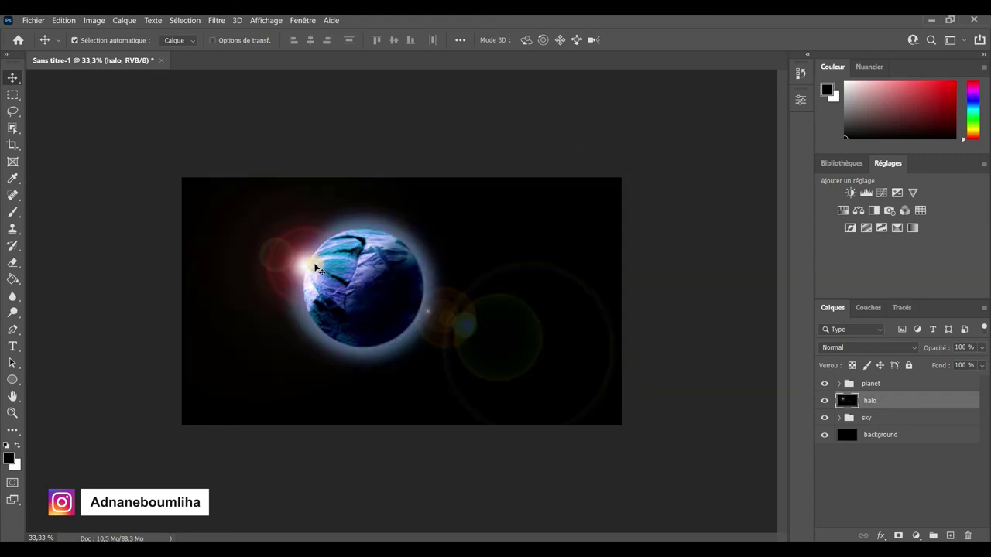
click(867, 348)
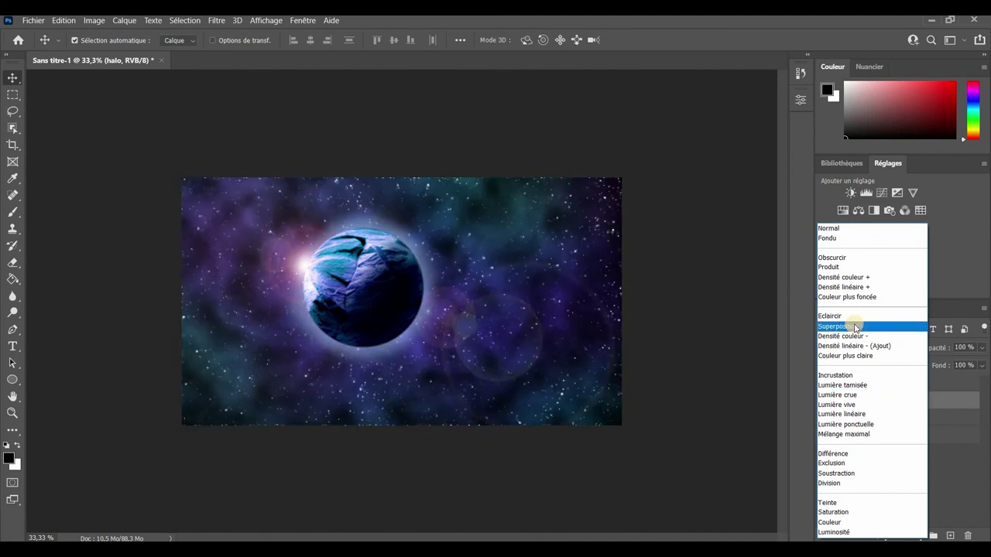
- Blend halo in Superposition, nudge the flare up-left, and shift the planet group slightly left
click(843, 325)
drag(292, 261, 290, 250)
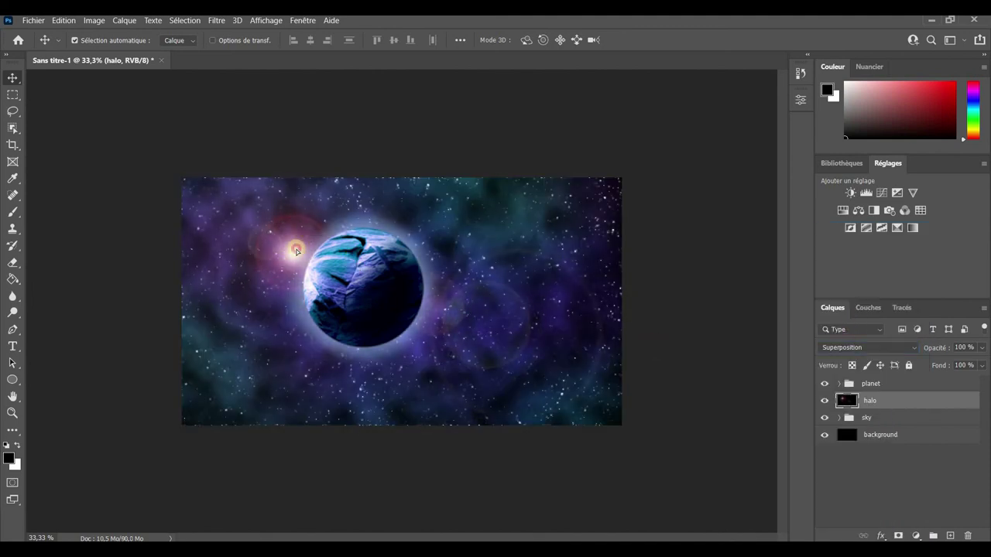
click(928, 384)
key(ctrl+t)
click(526, 247)
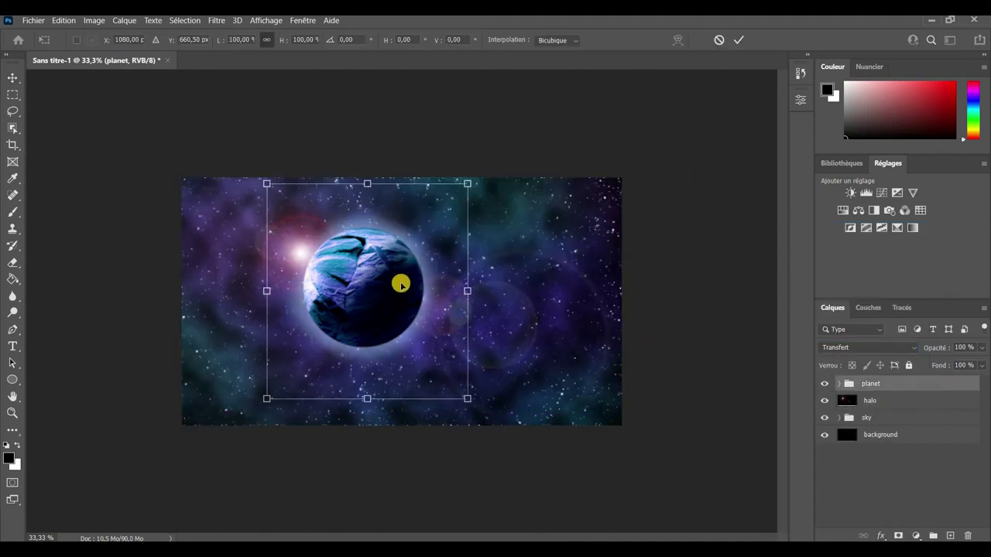
drag(400, 283, 378, 280)
click(678, 247)
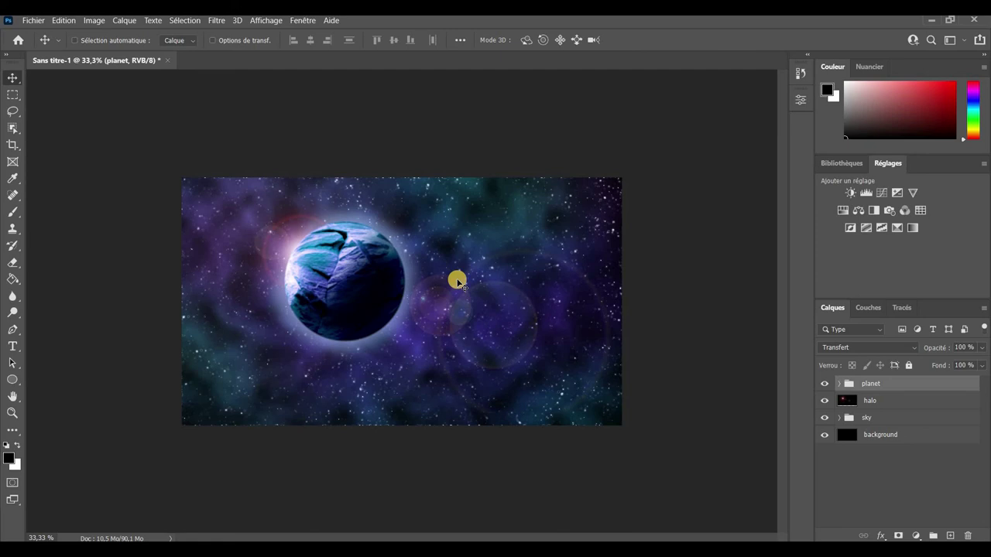